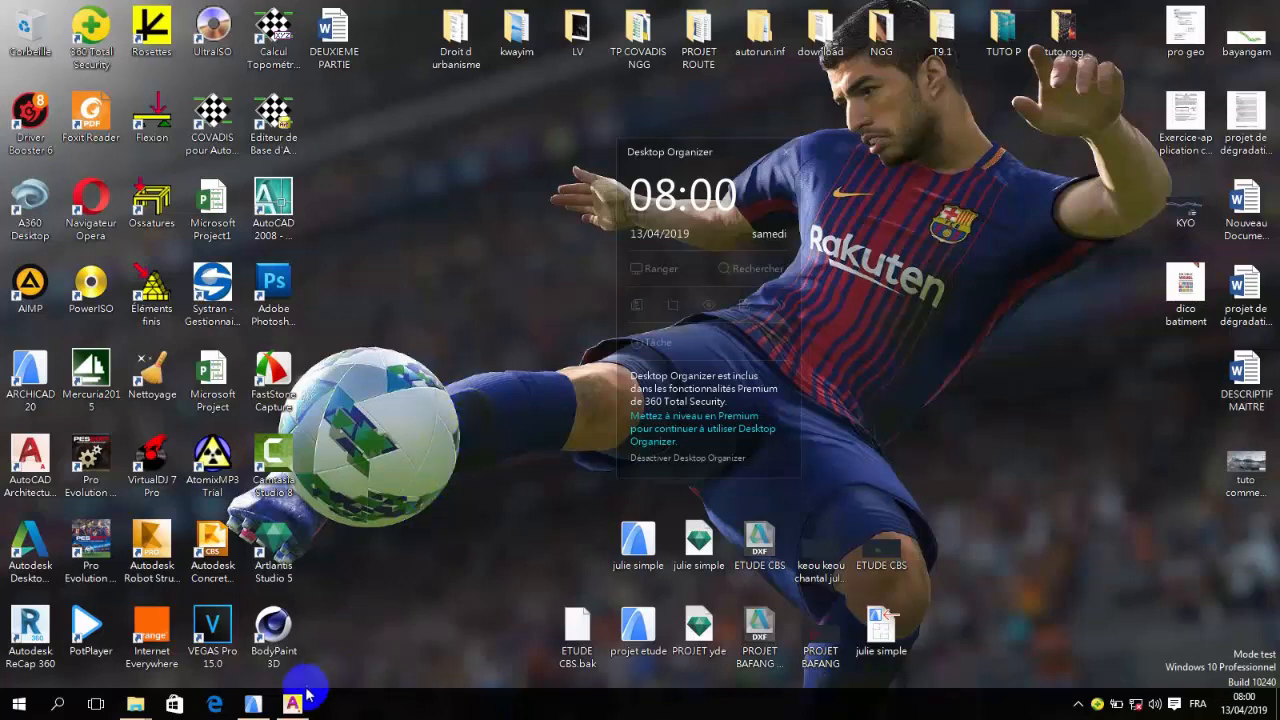
- Switch to the ETUDE CBS drawing in AutoCAD Architecture
mouse_move(294, 700)
left_click(302, 645)
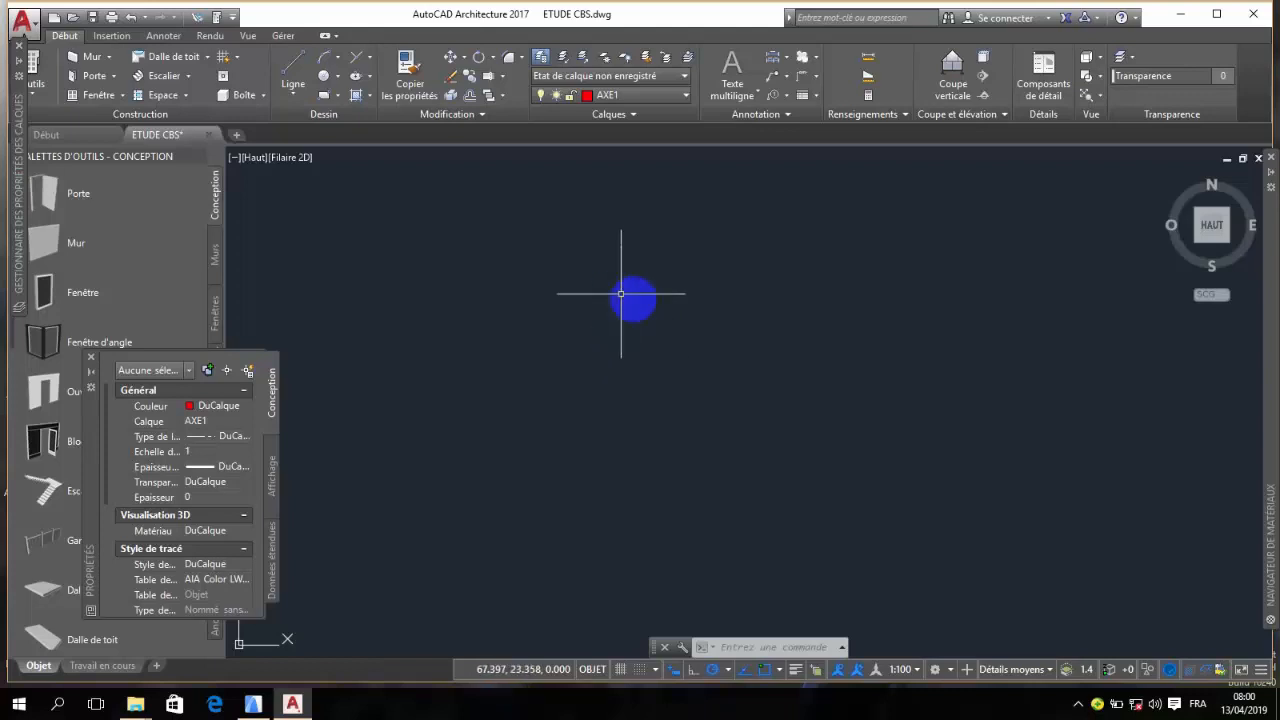
- Draw a single vertical axis line in the empty drawing area, on layer AXE1
left_click(293, 70)
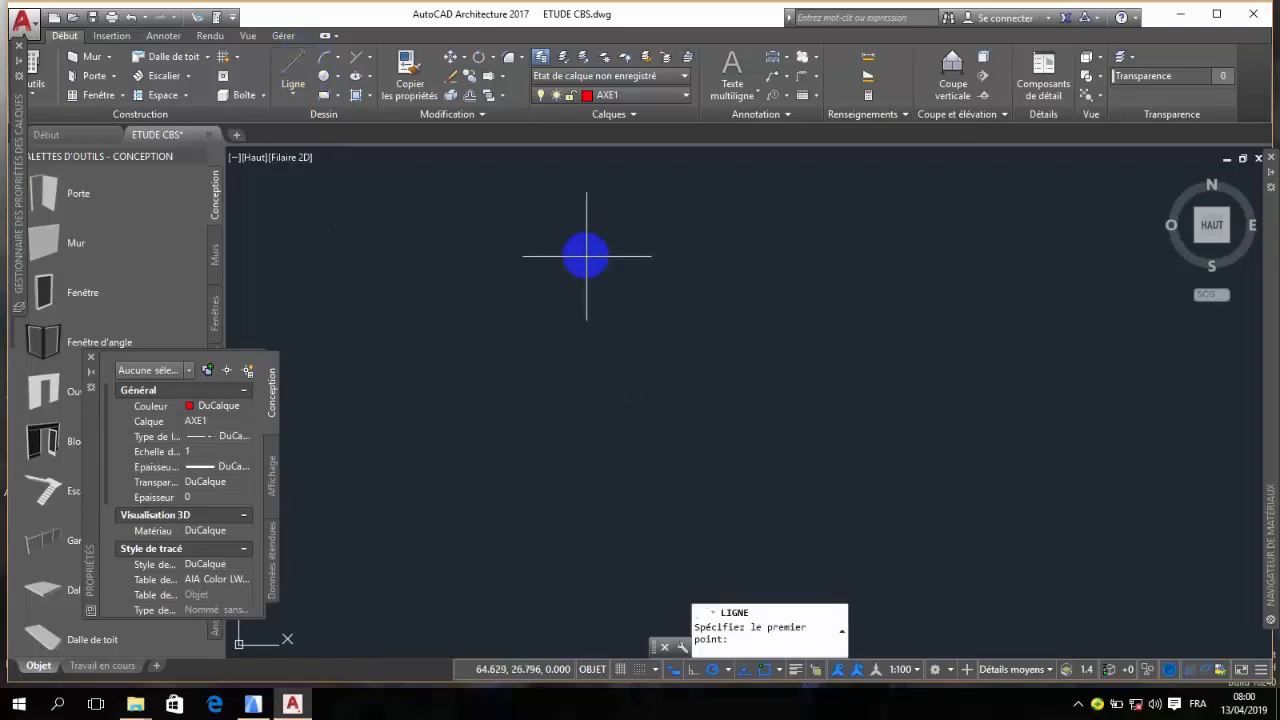
left_click(586, 257)
left_click(586, 492)
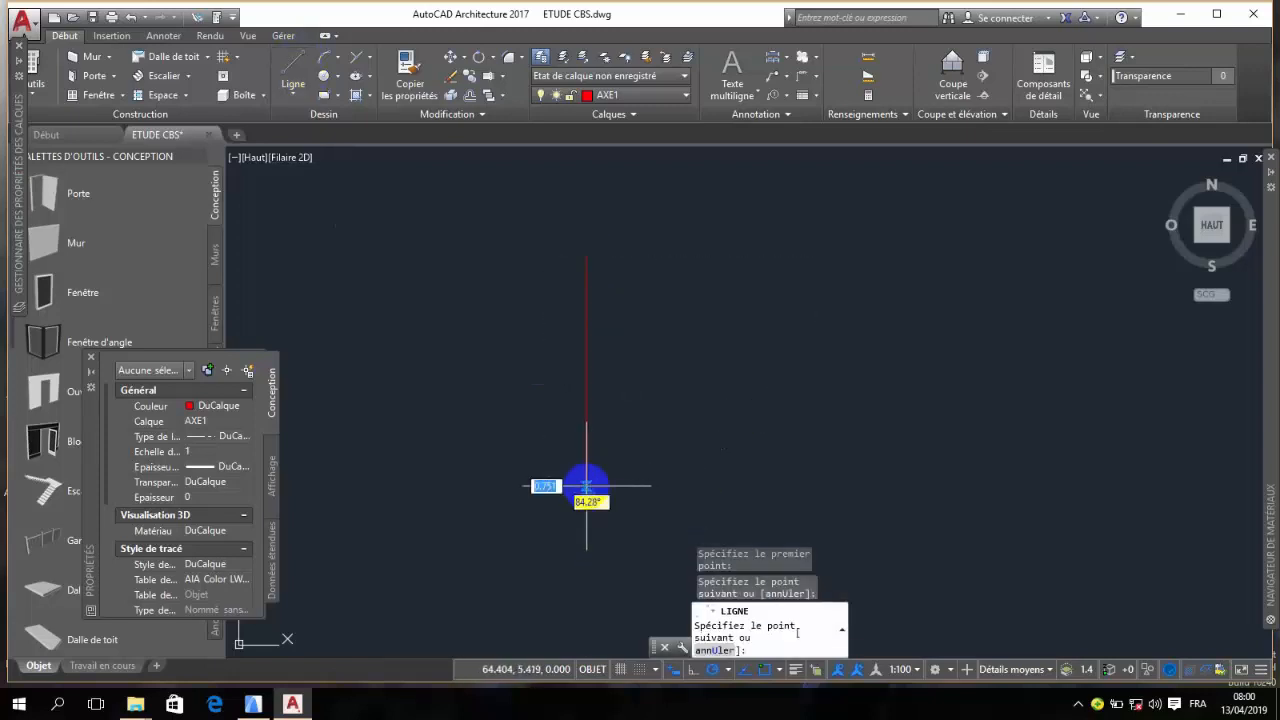
key("Return")
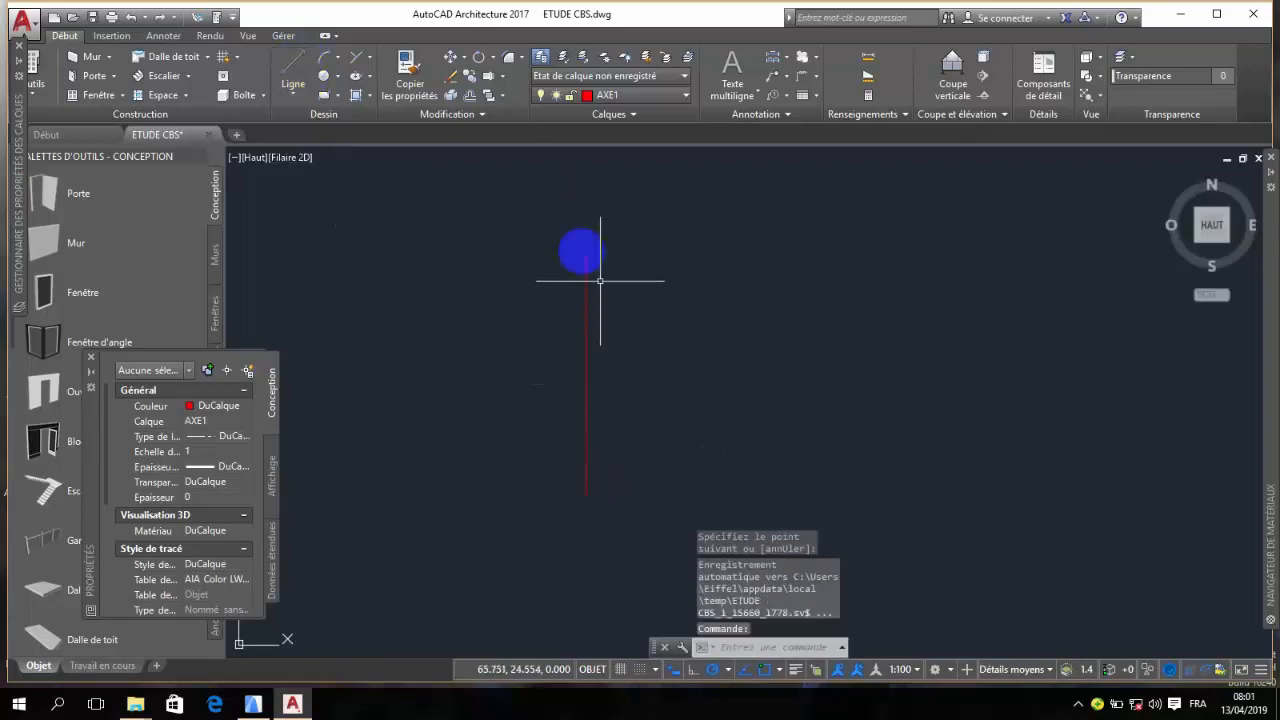
- Offset the vertical axis line by 0.145 to its right side
left_click(470, 95)
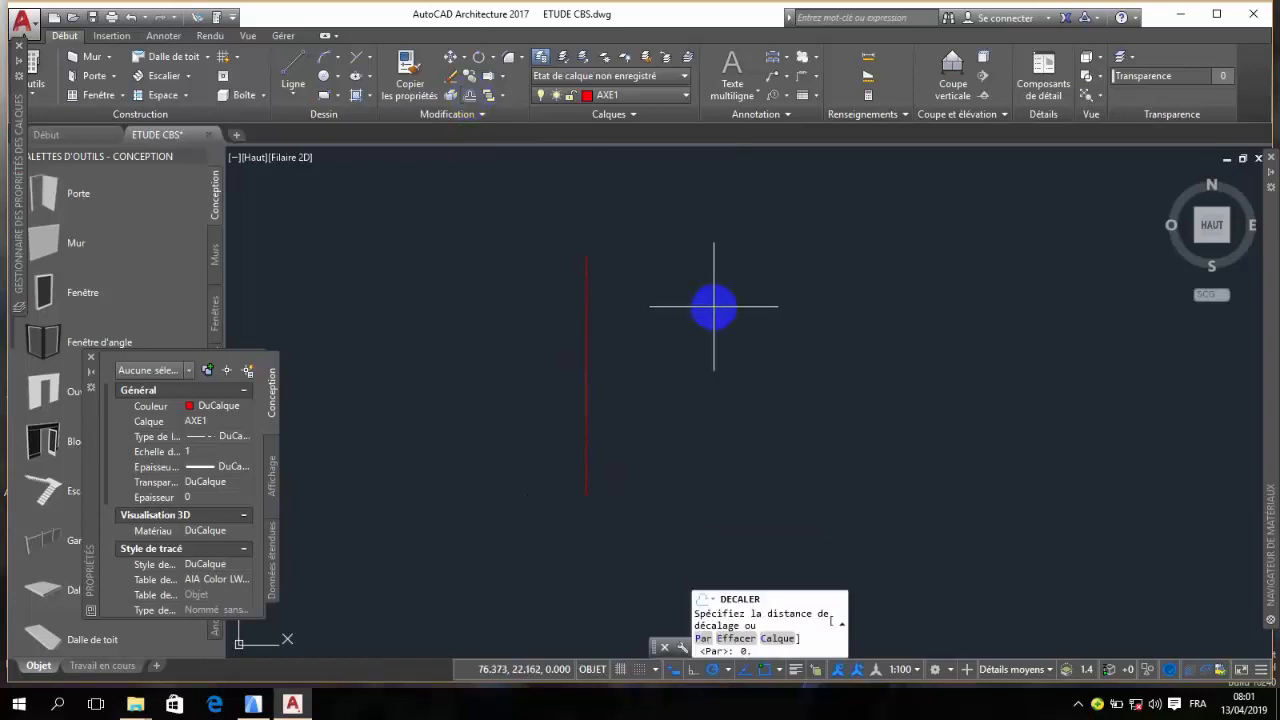
type("0.145")
key("Return")
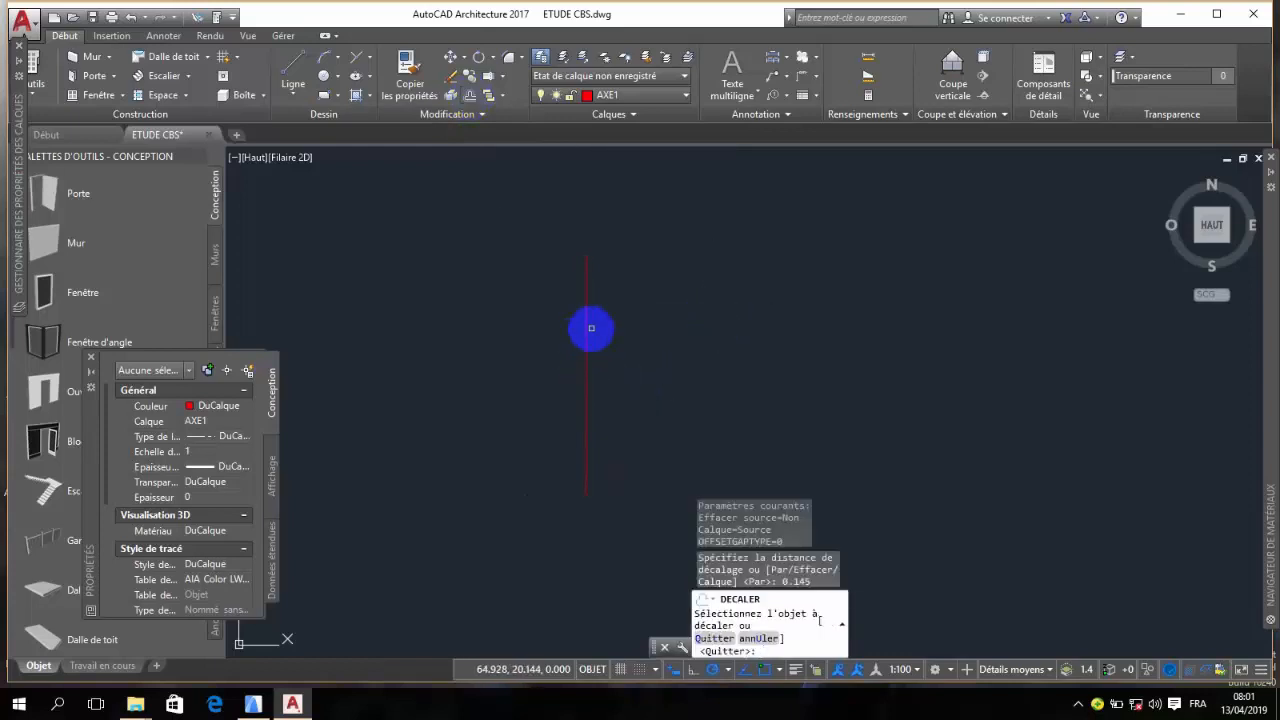
left_click(588, 326)
left_click(606, 326)
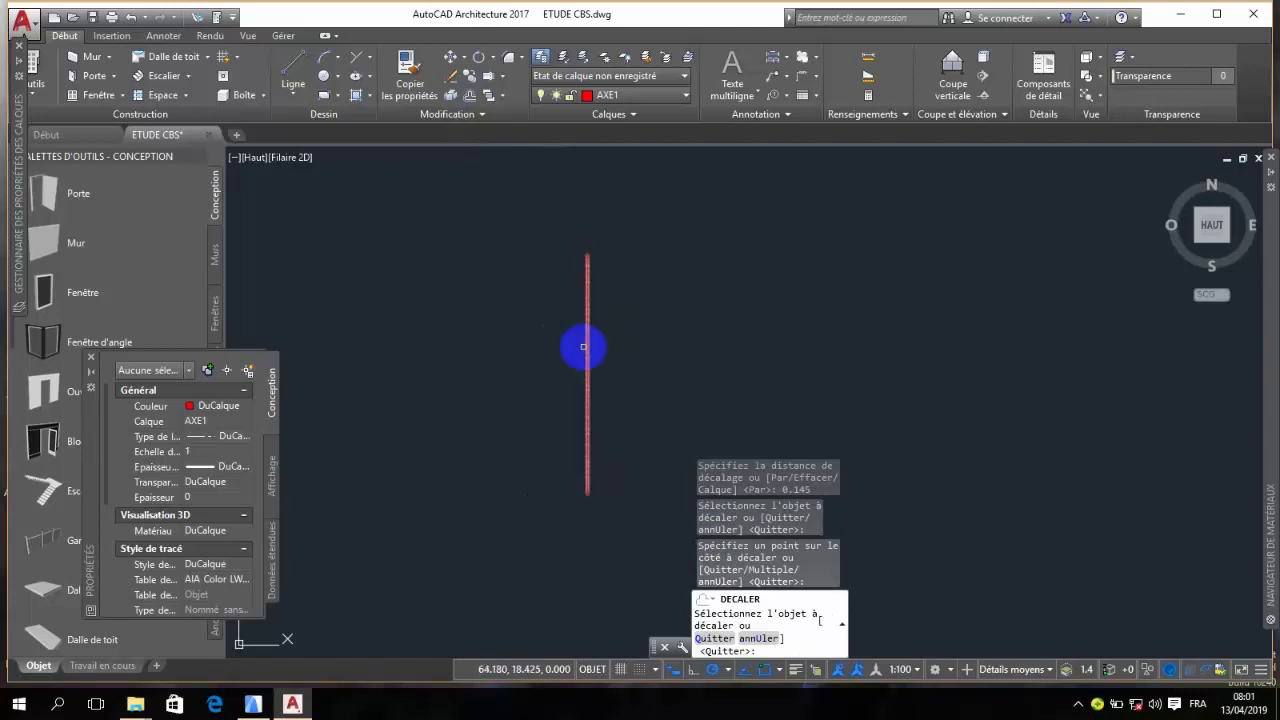
- Examine the gap between the two parallel axis lines up close and along their length, and end the Offset command
scroll(591, 343, "up", 3)
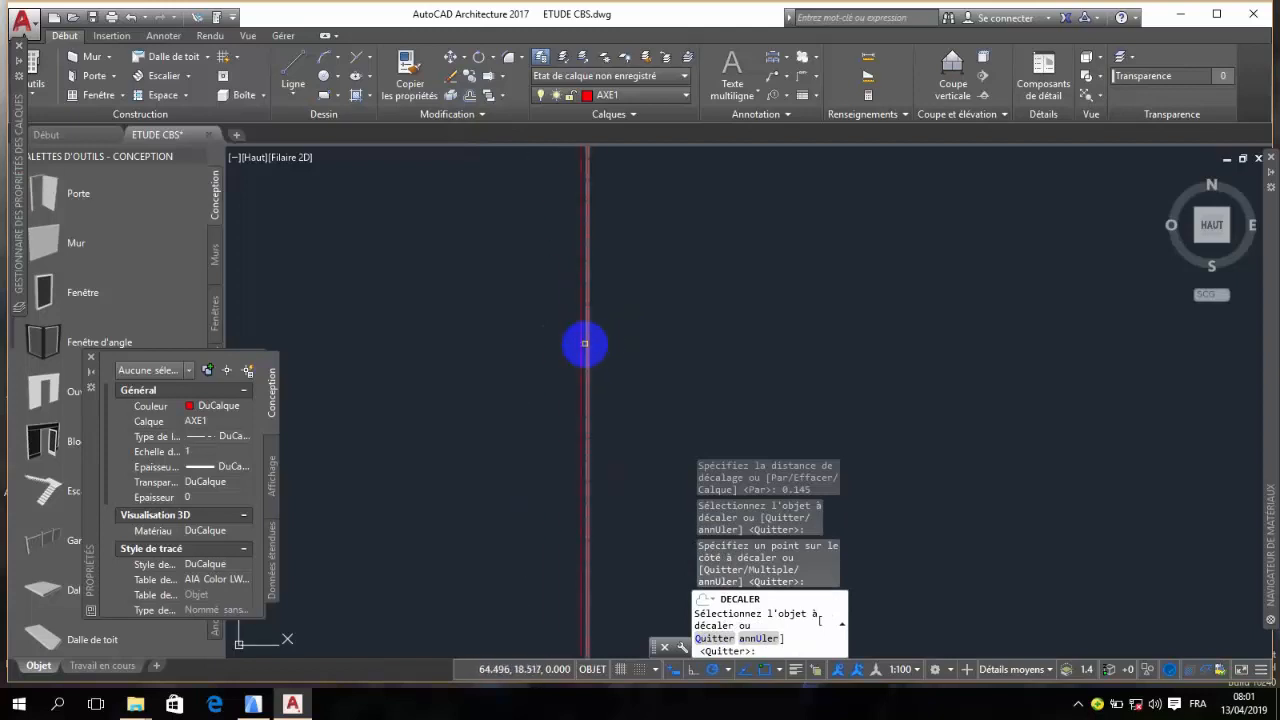
scroll(586, 344, "up", 5)
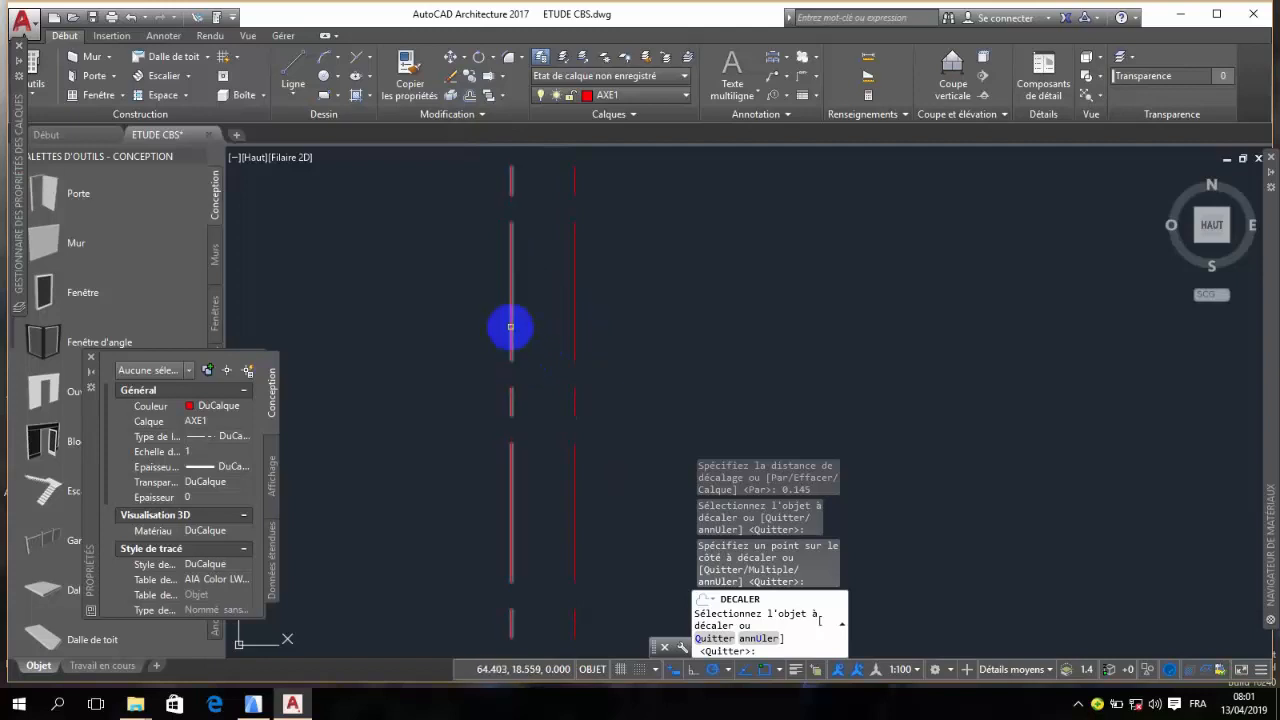
scroll(510, 327, "down", 4)
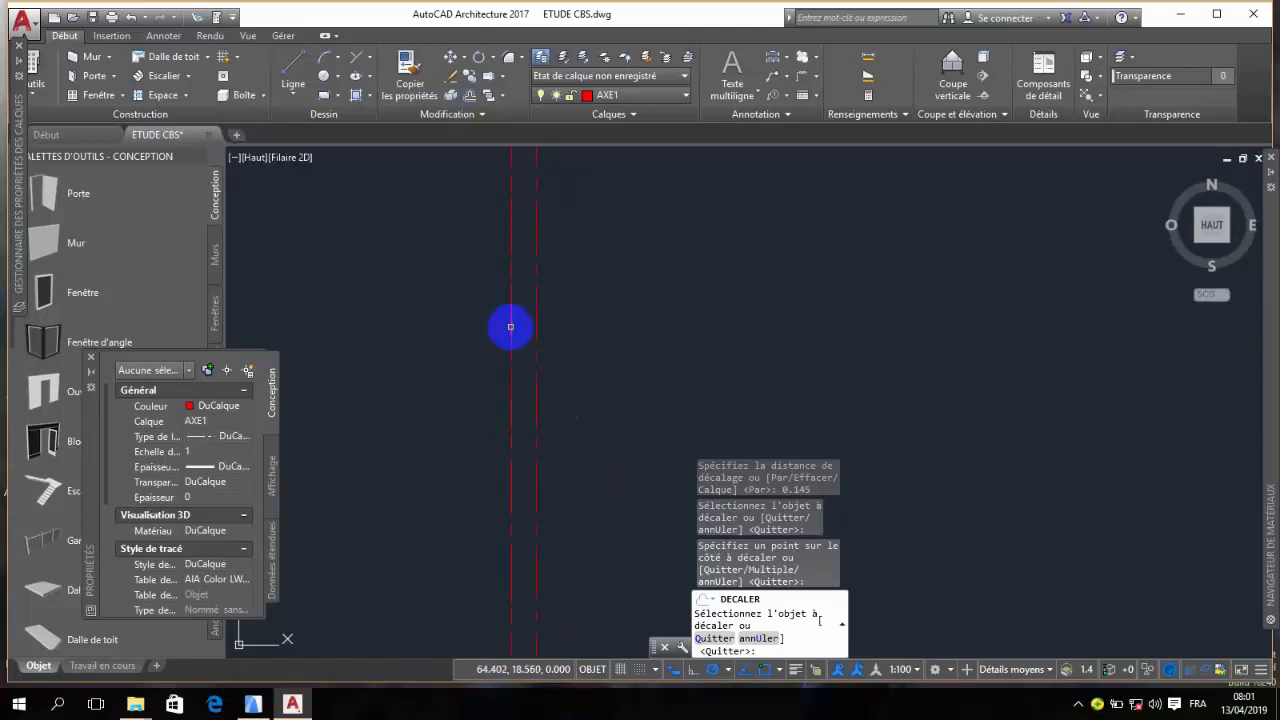
scroll(510, 327, "down", 2)
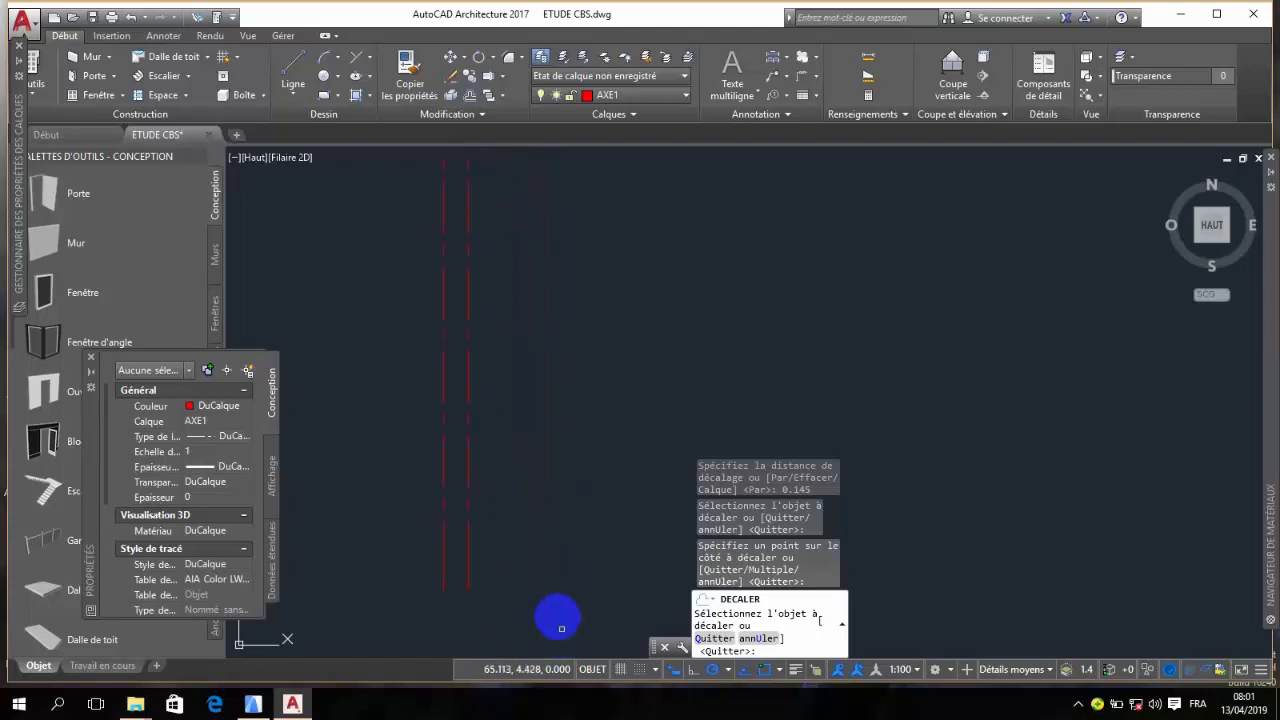
scroll(428, 484, "up", 10)
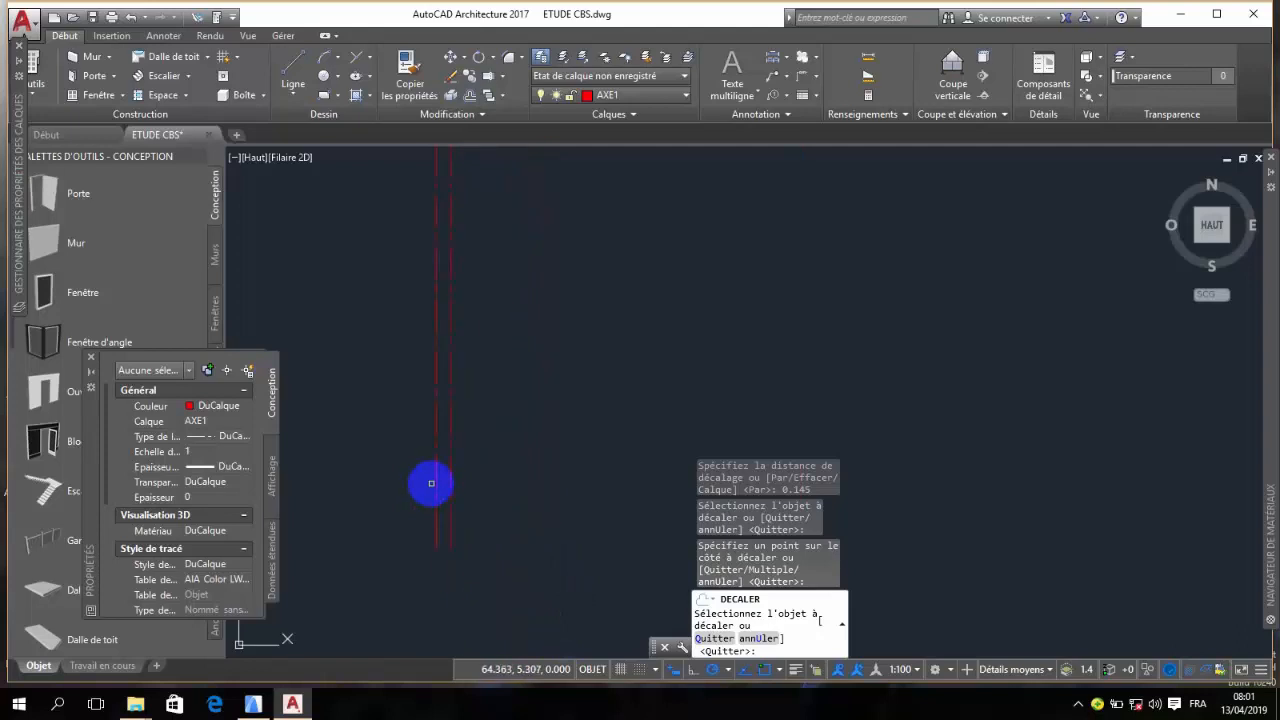
scroll(431, 484, "down", 3)
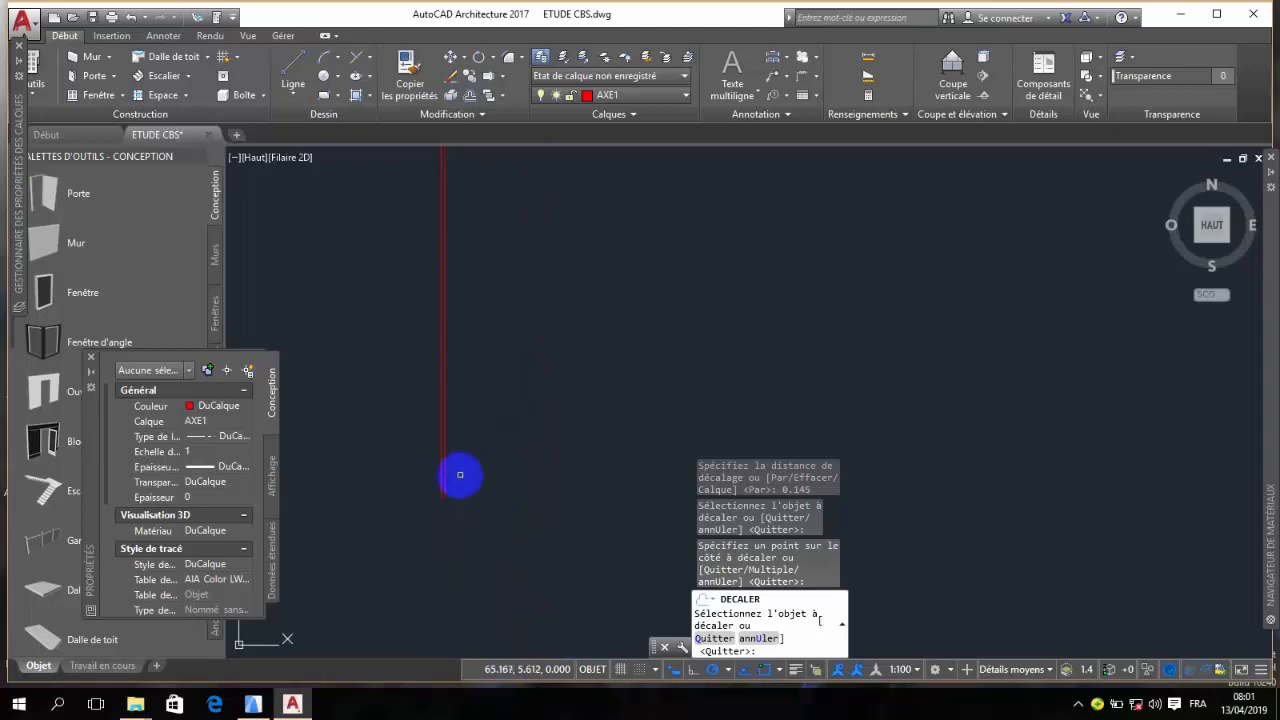
scroll(460, 512, "down", 3)
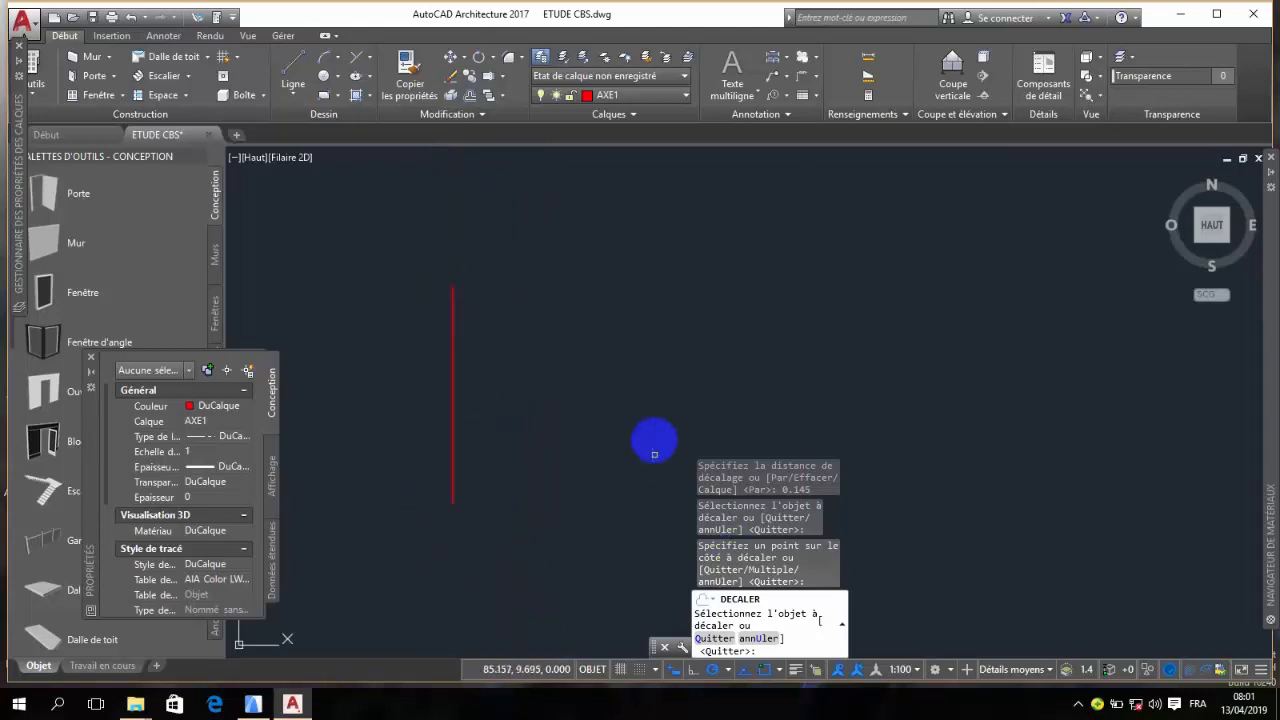
key("Escape")
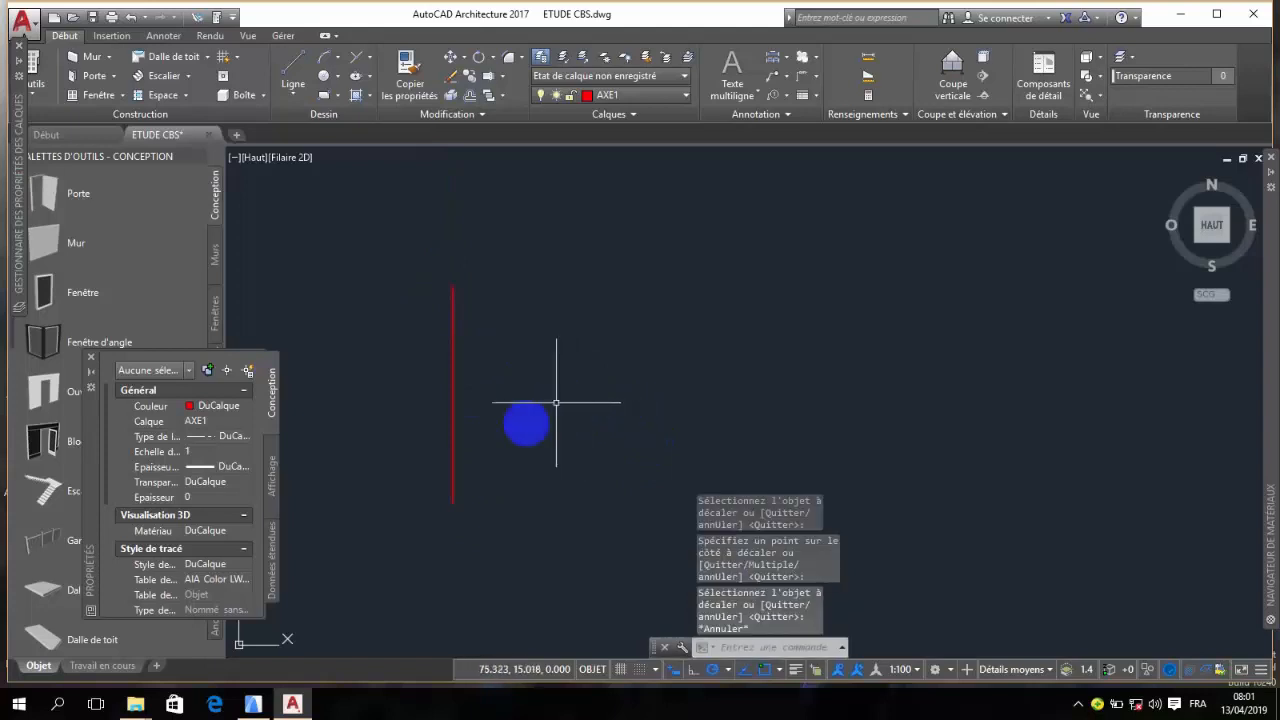
- Delete both parallel vertical axis lines
scroll(428, 277, "up", 3)
left_click(608, 363)
left_click(488, 250)
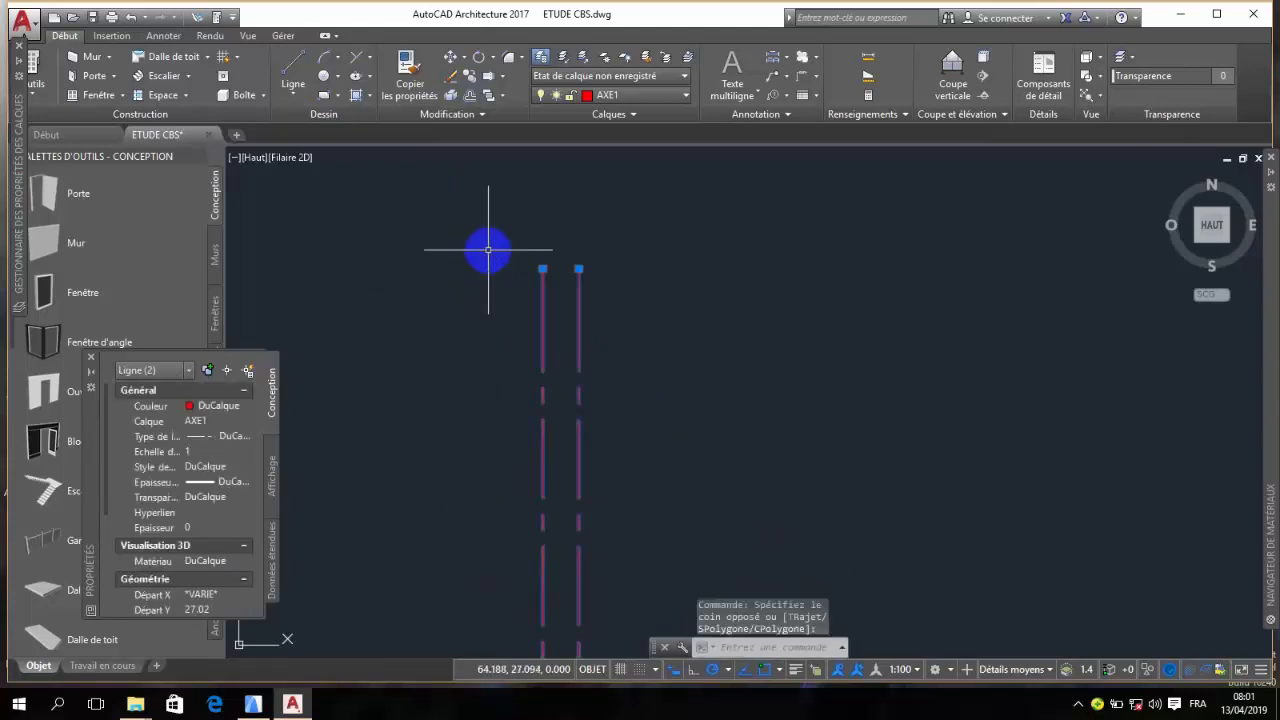
key("Delete")
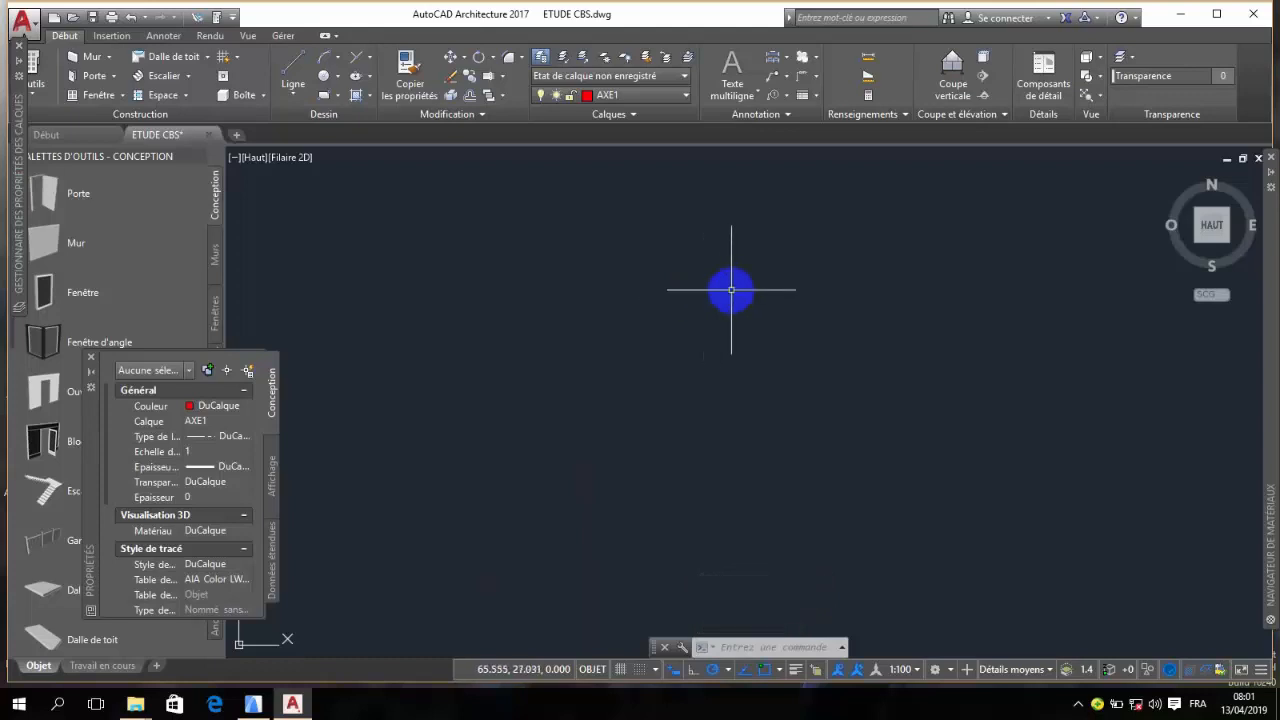
- Copy the entire axis plan, using its upper-left corner as base point, to the empty area on its right, level with the original
scroll(443, 286, "up", 5)
scroll(609, 286, "down", 3)
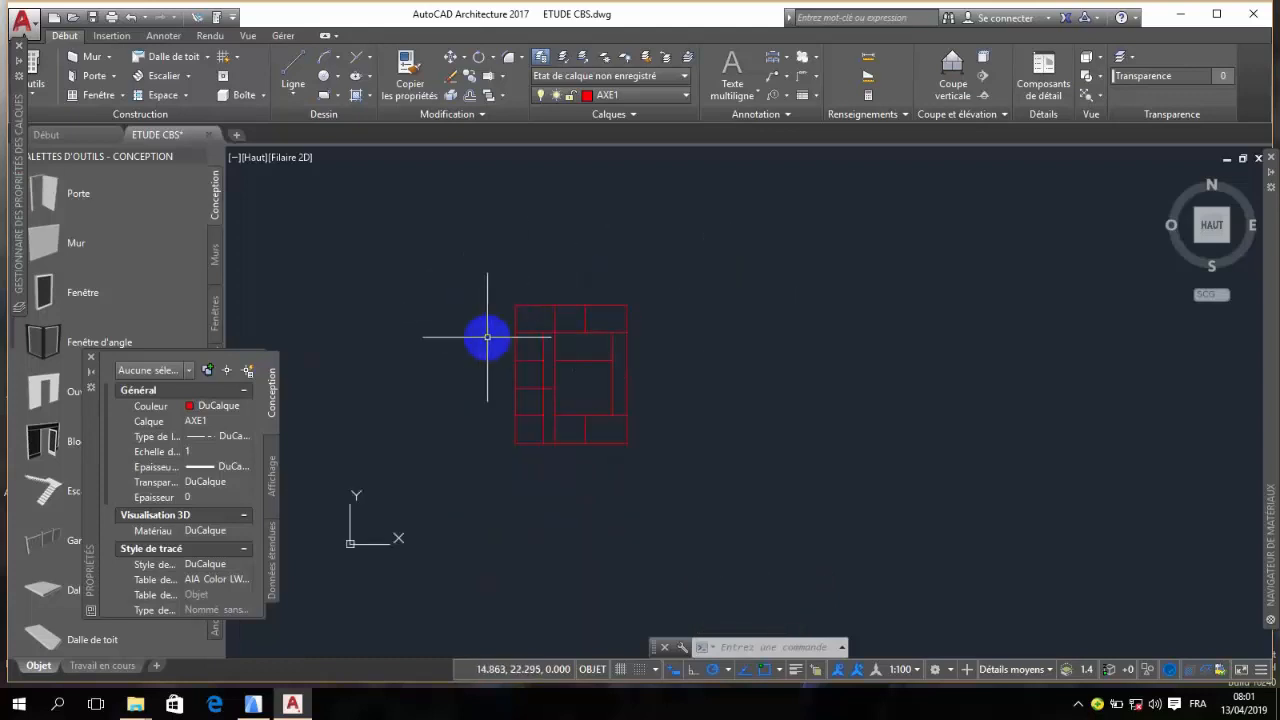
scroll(487, 337, "up", 2)
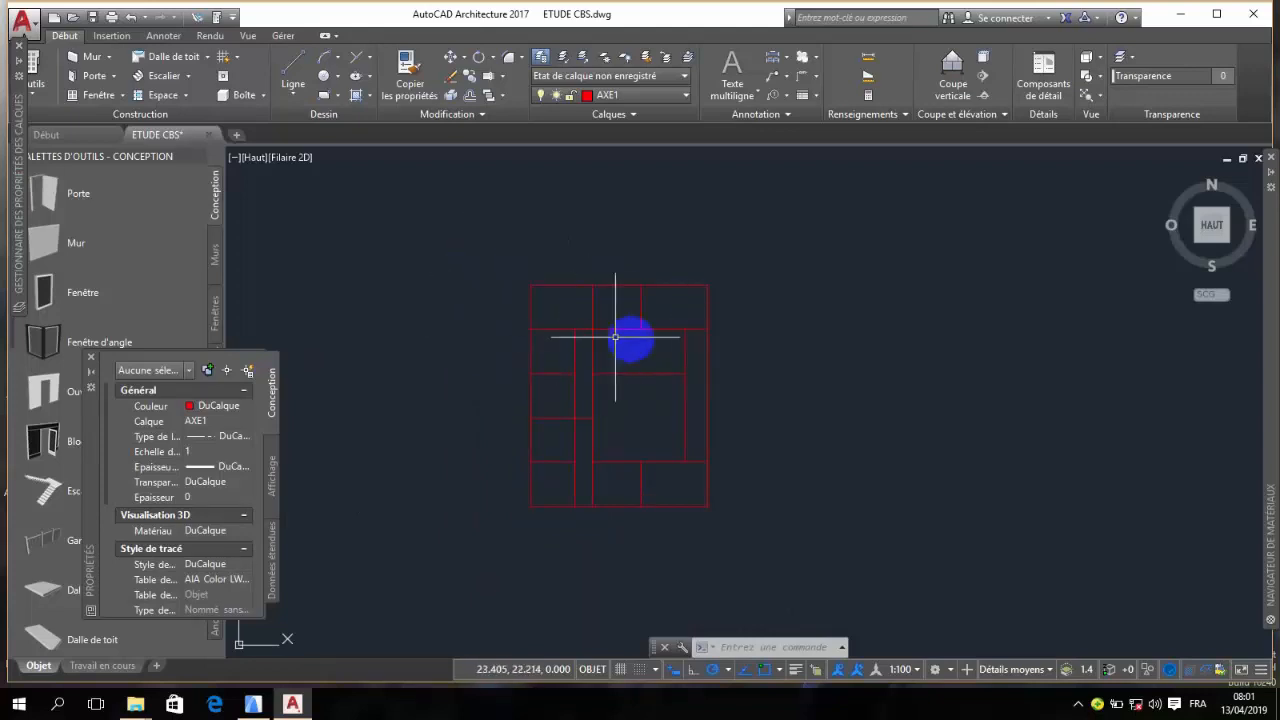
scroll(494, 354, "down", 4)
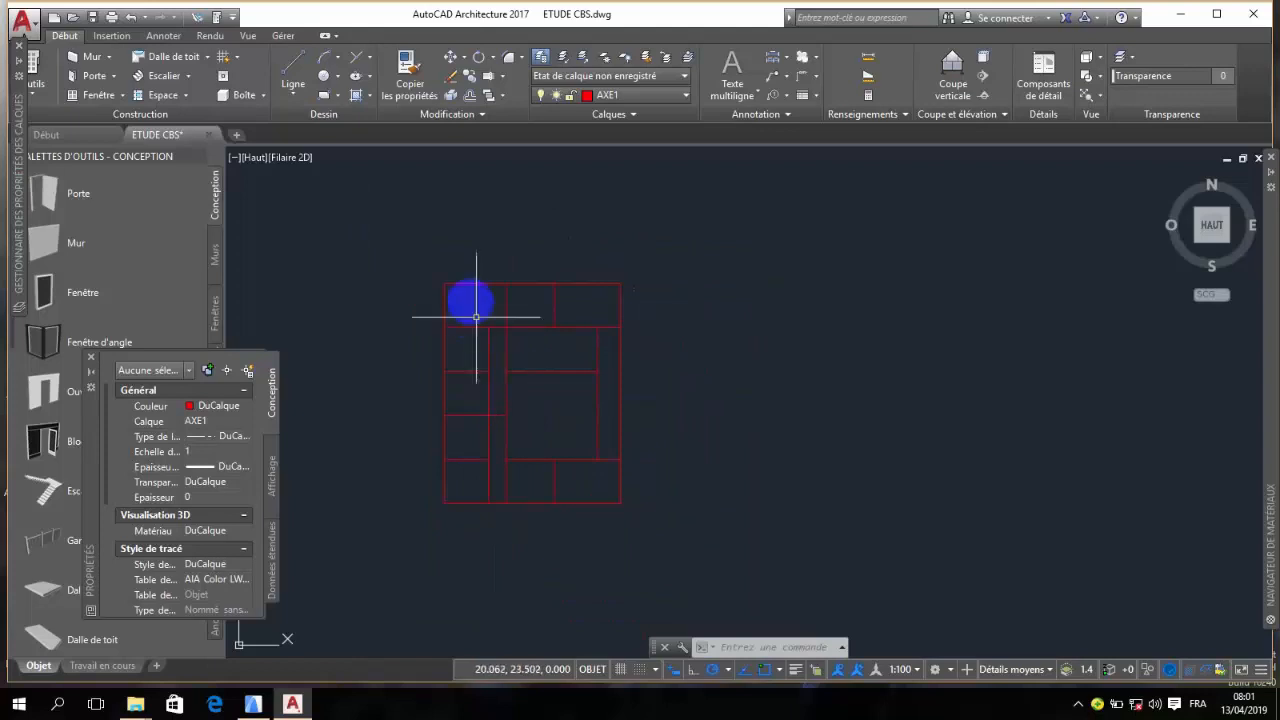
left_click(415, 253)
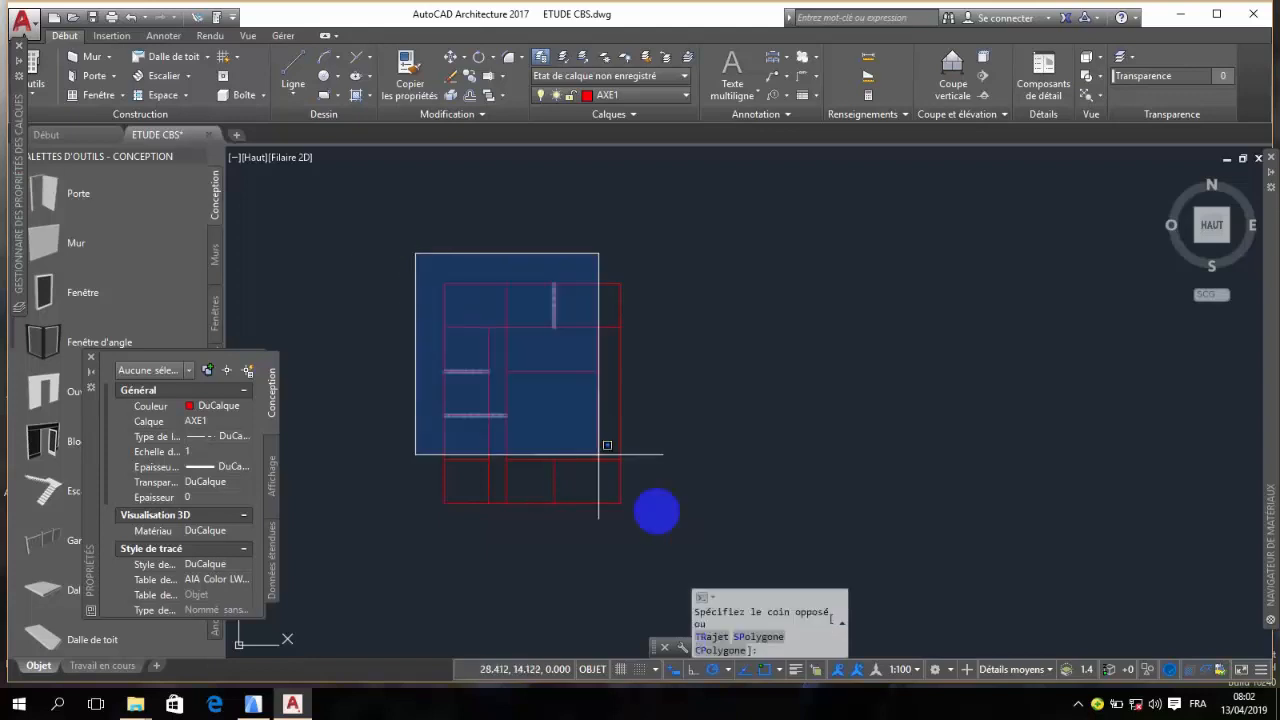
left_click(659, 515)
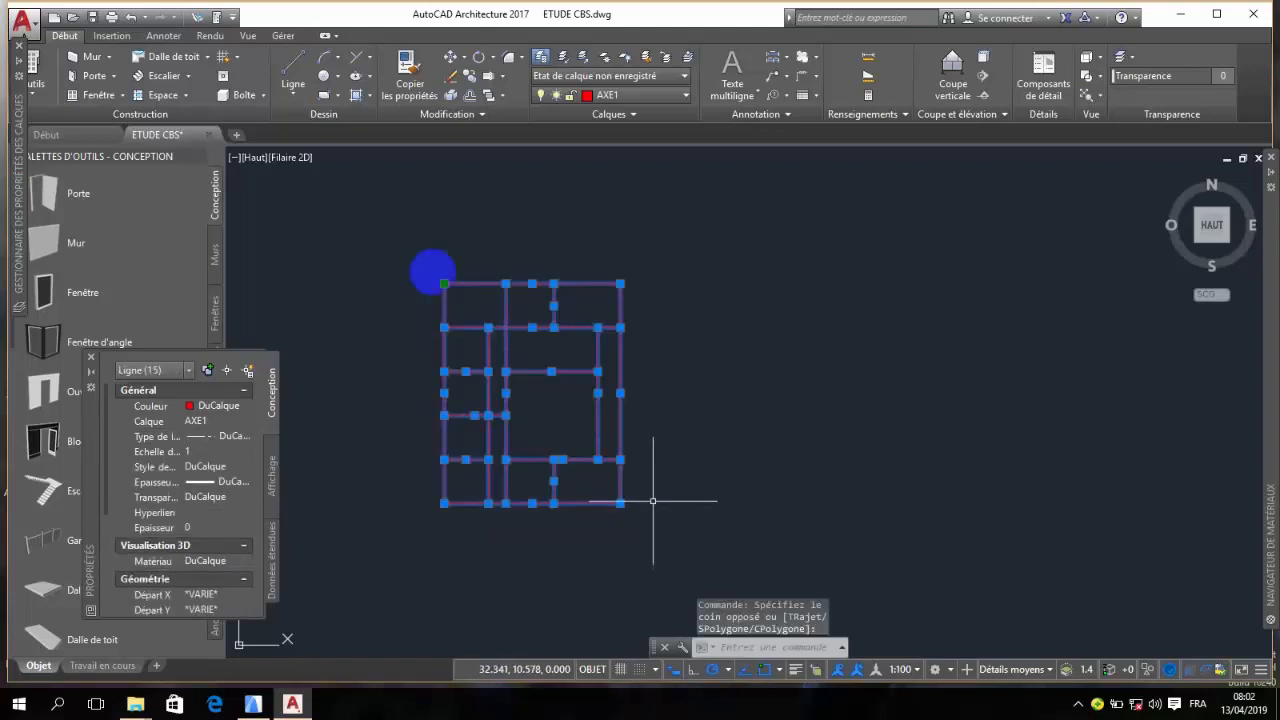
key("Escape")
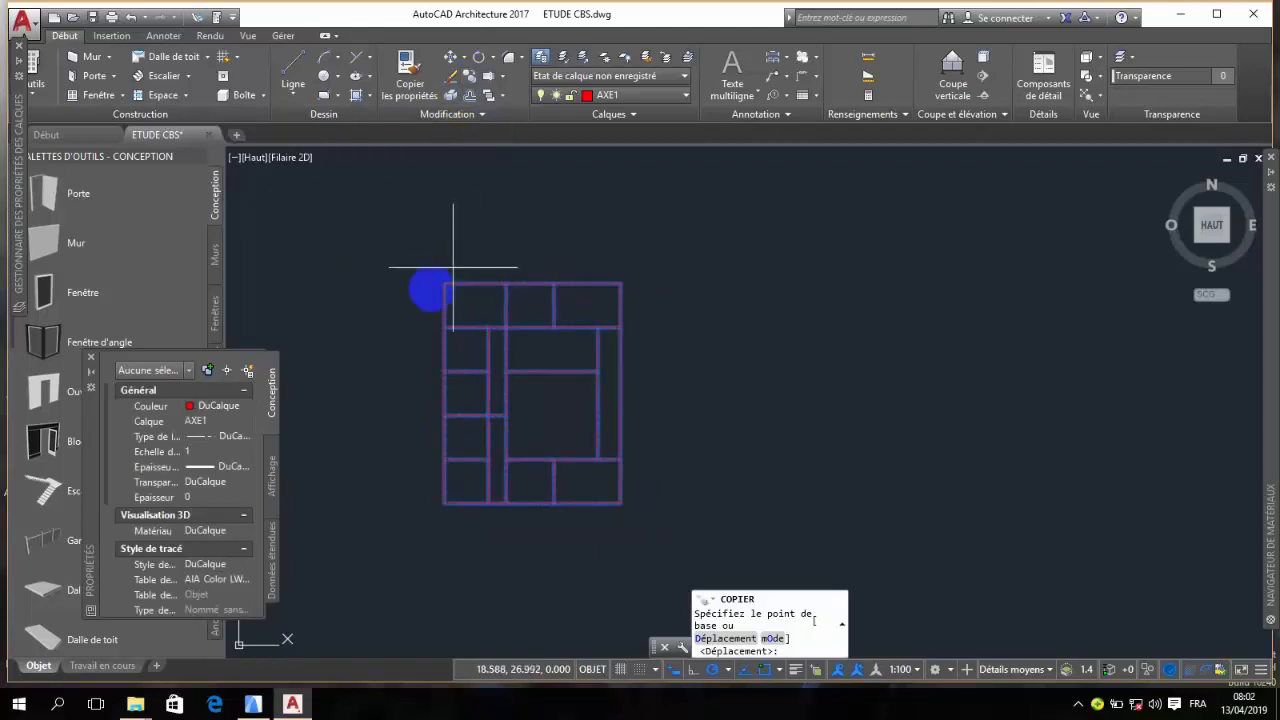
left_click(444, 283)
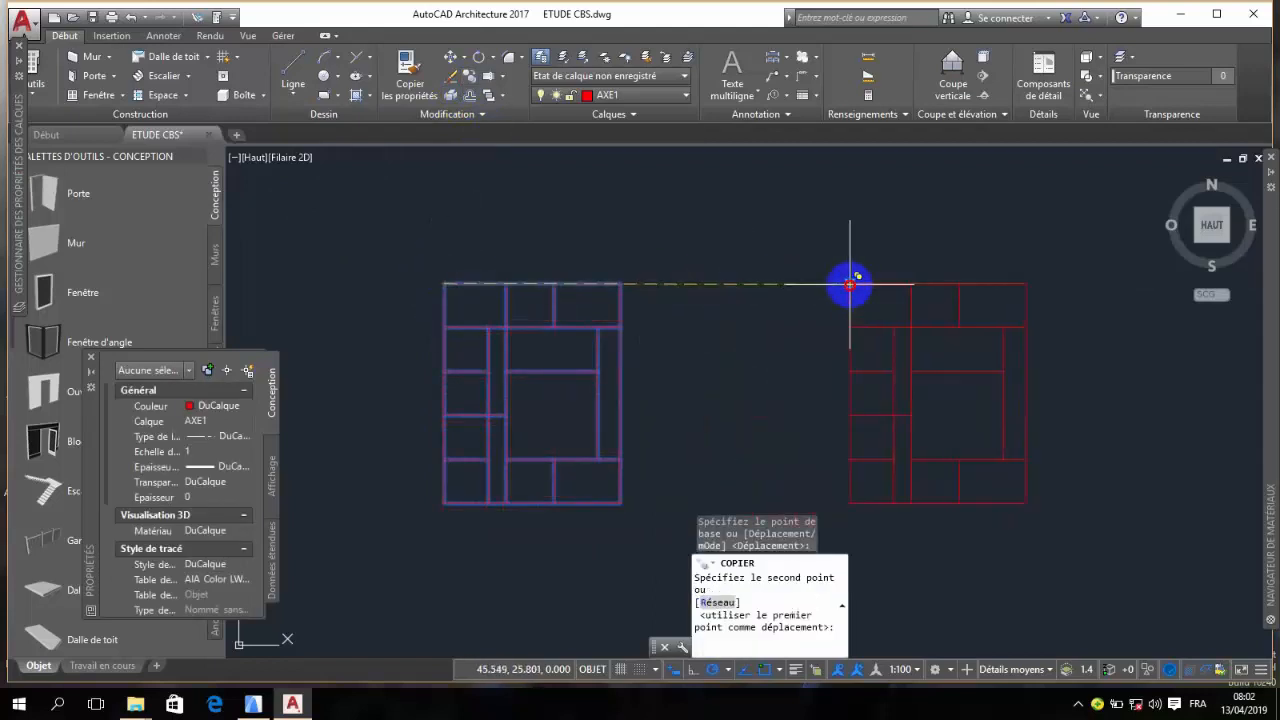
left_click(849, 283)
key("Return")
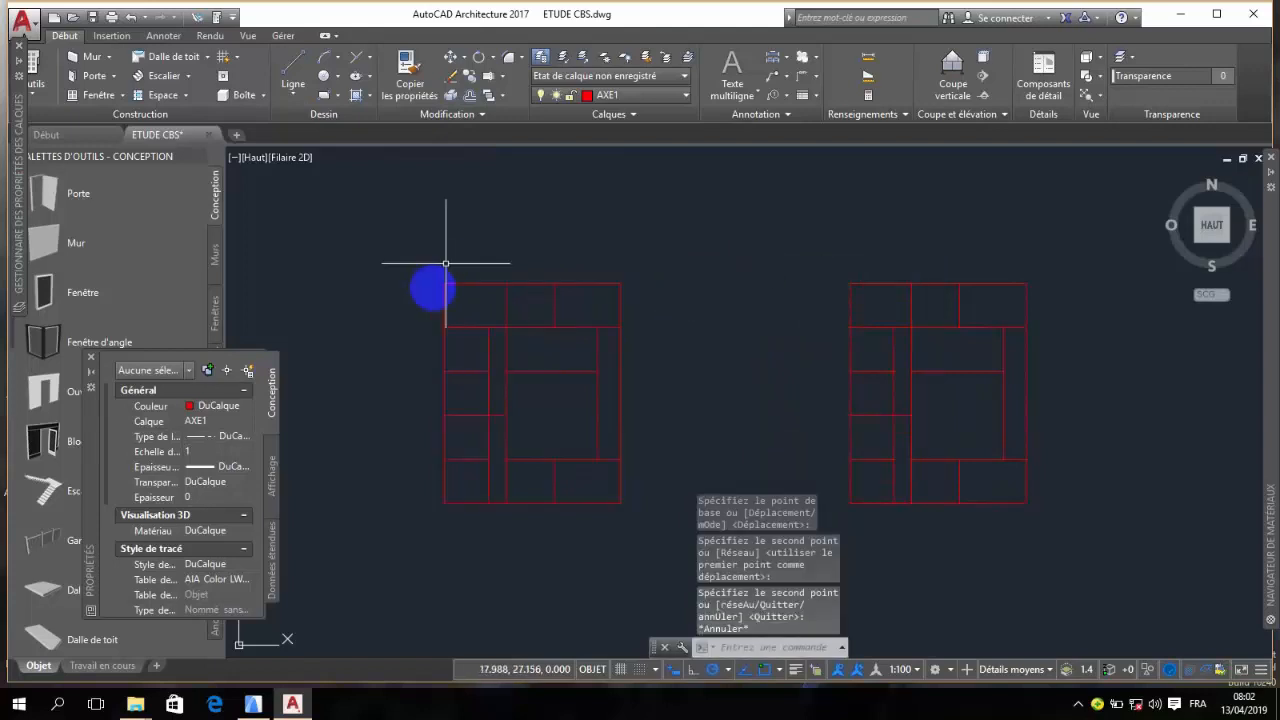
- Start a multiline on layer 0 with justification set to Nulle and scale set to 0.15
scroll(533, 497, "up", 5)
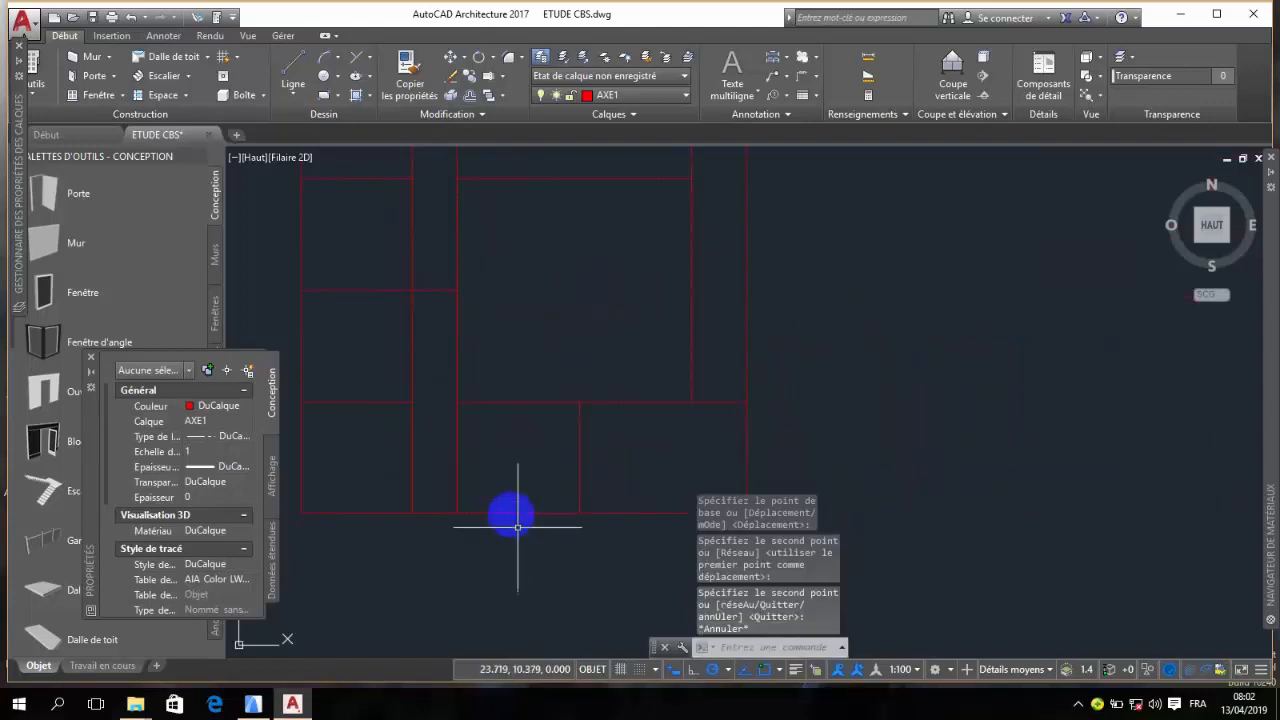
scroll(512, 508, "down", 6)
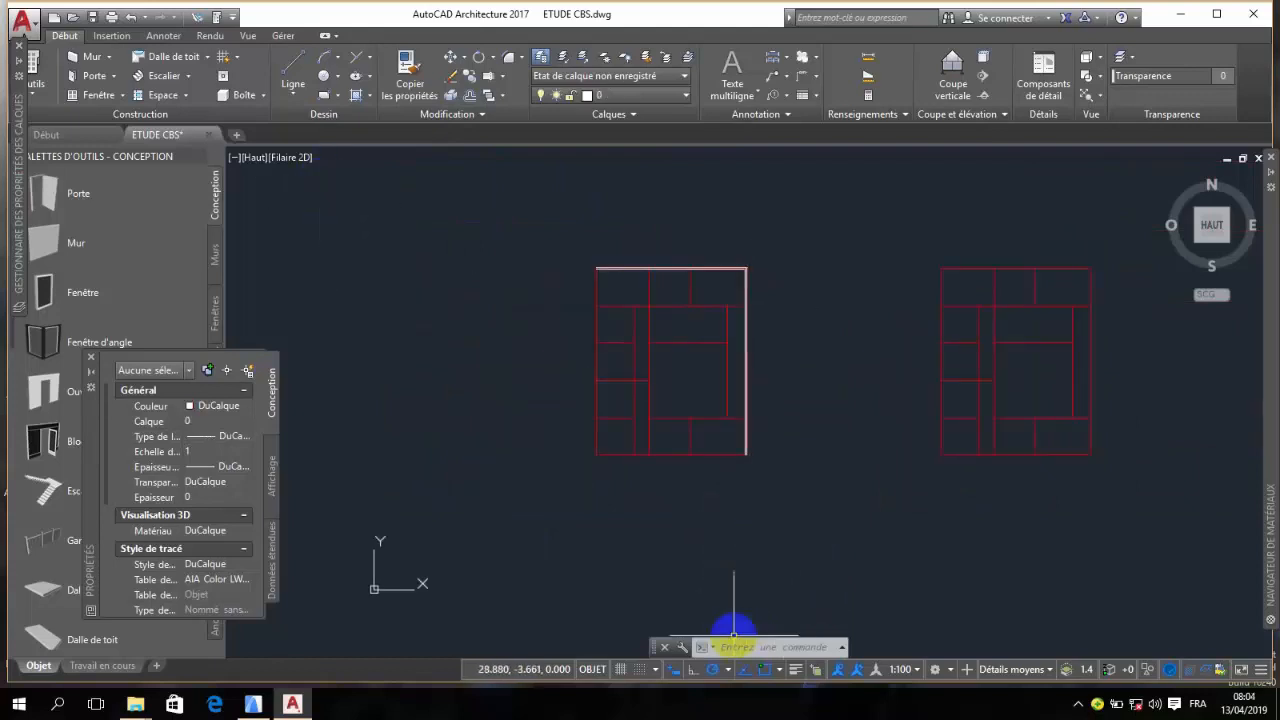
type("m")
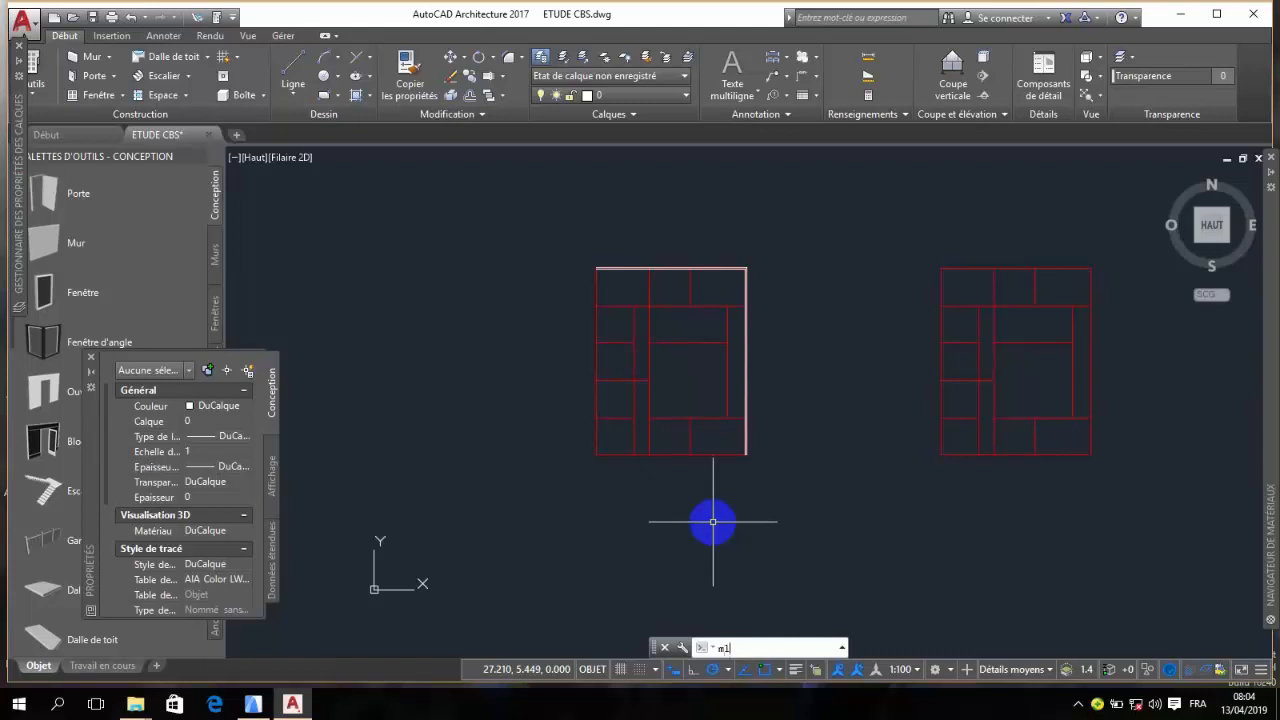
type("l")
key("Return")
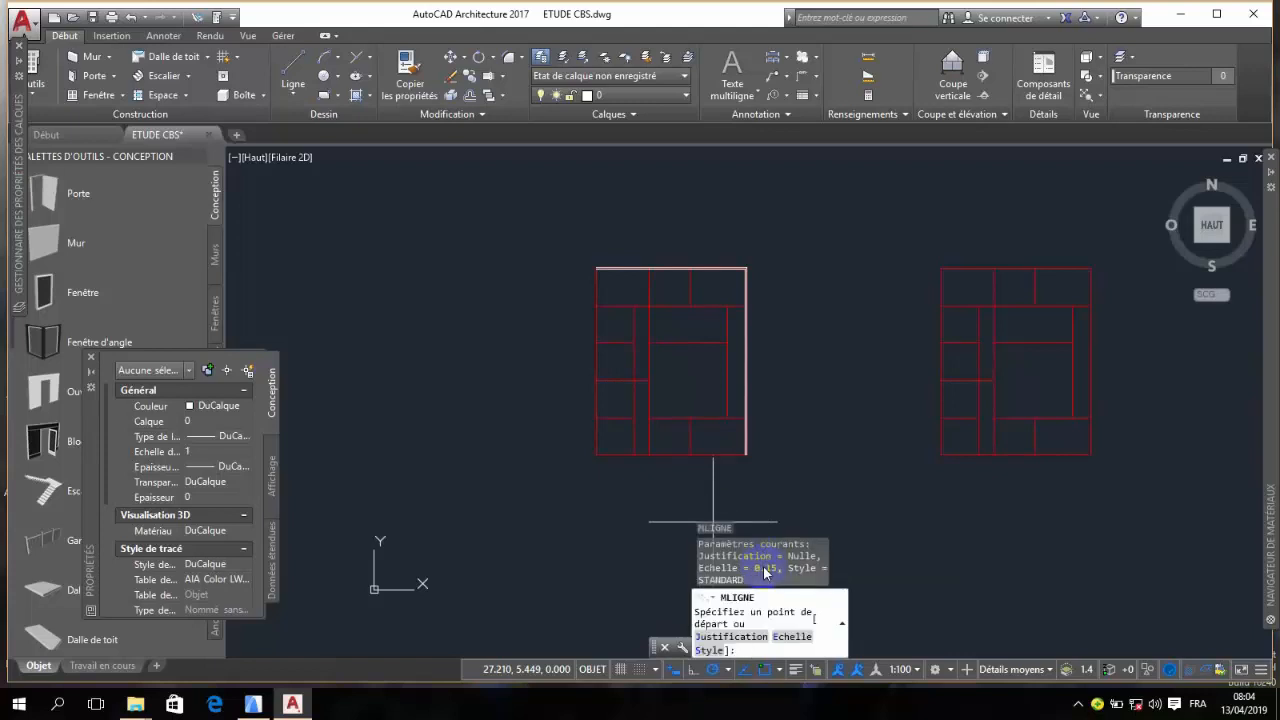
type("j")
key("Return")
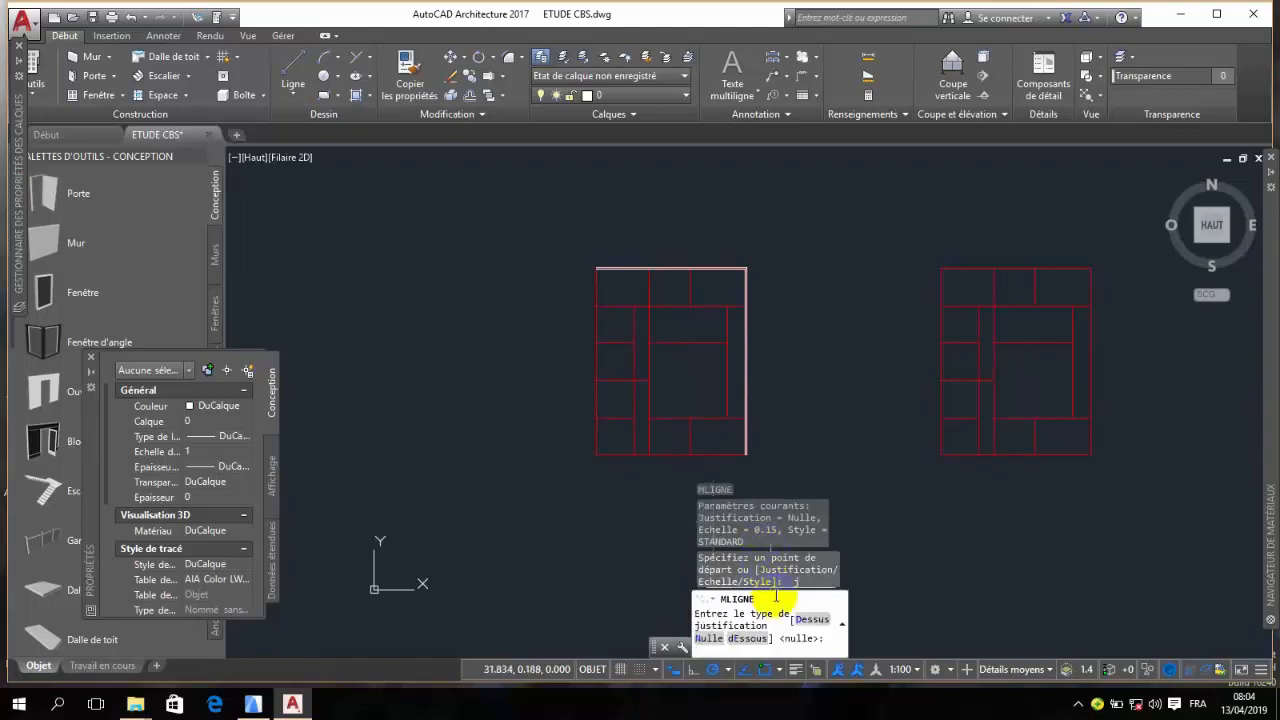
key("Return")
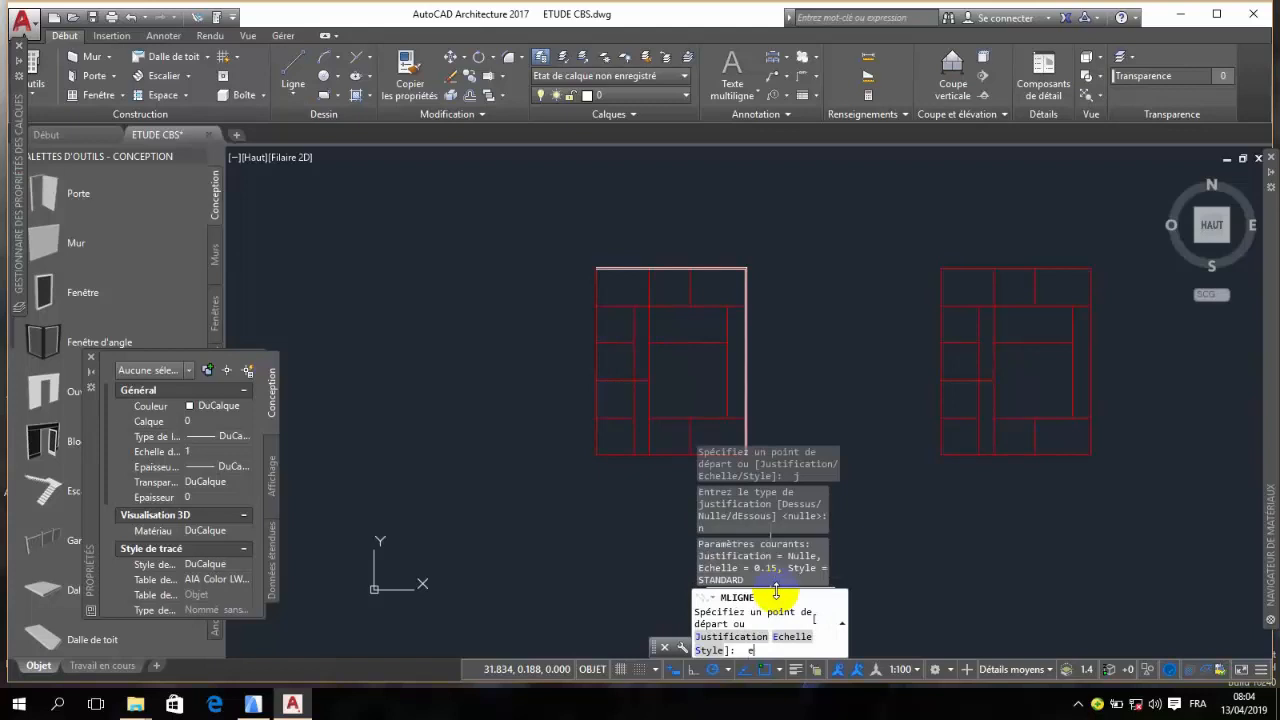
key("Return")
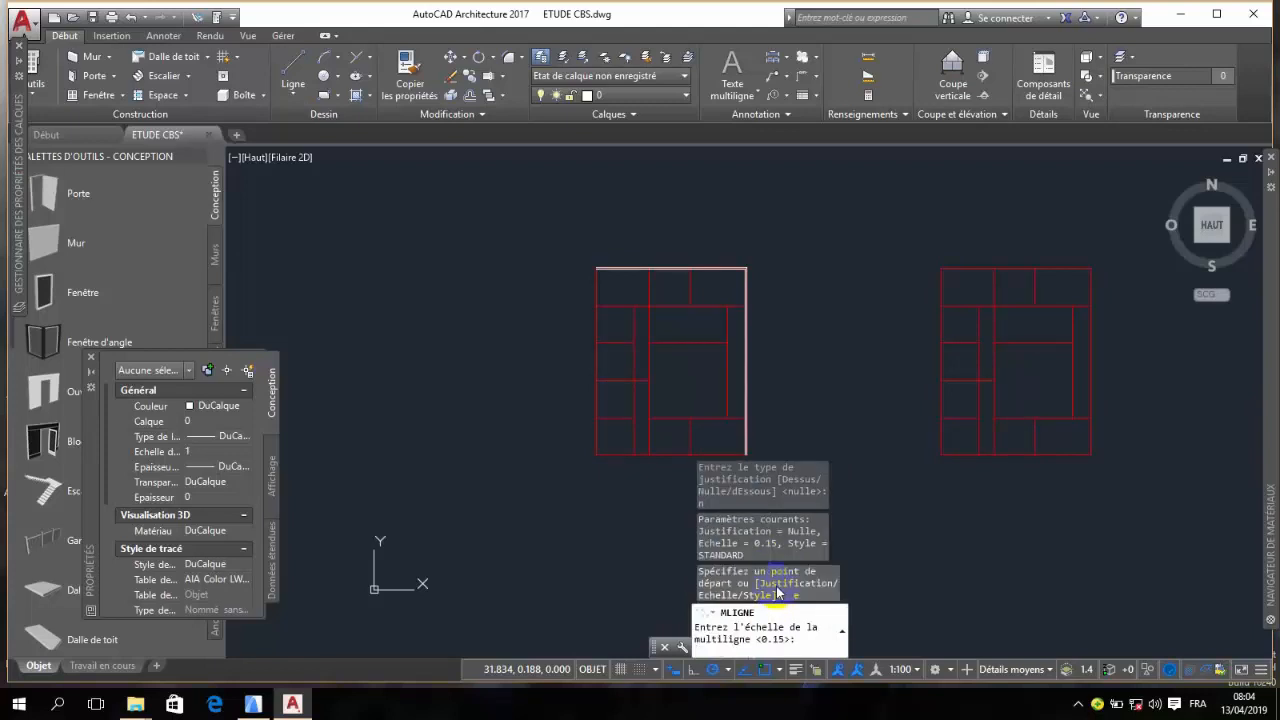
type("0.15")
key("Return")
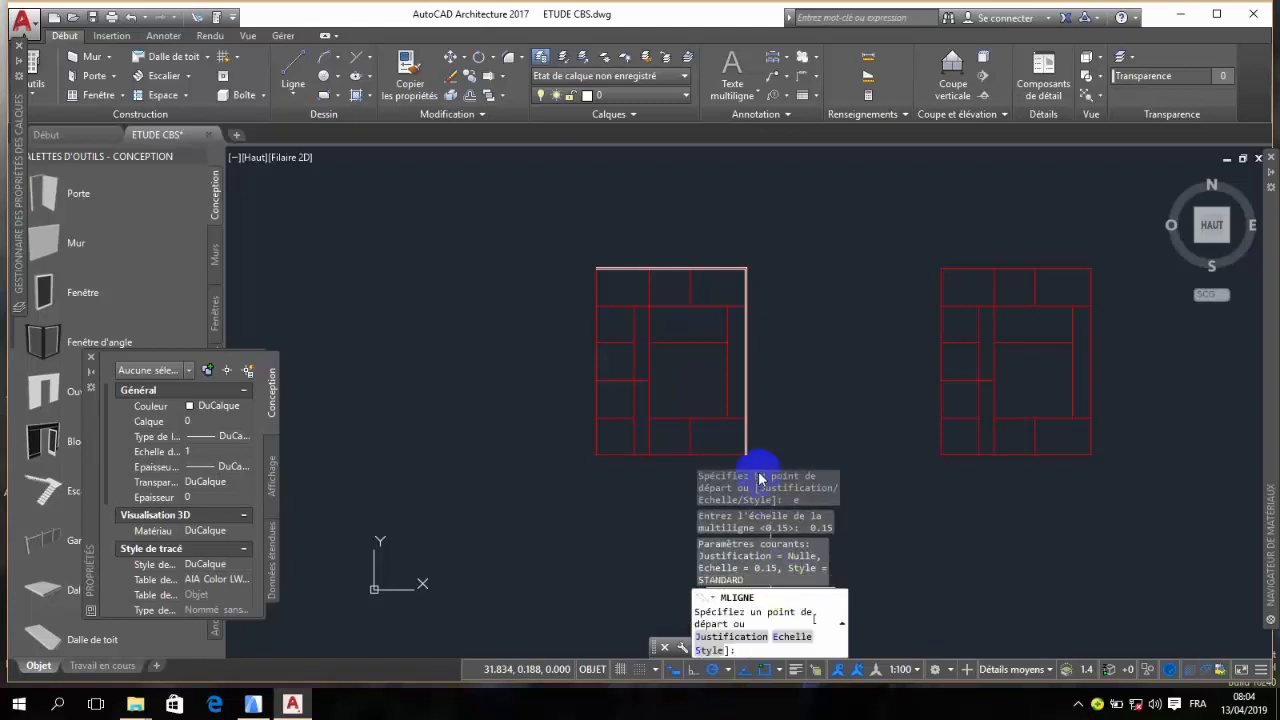
- Draw the multiline wall from the plan's upper-left corner down the left outer axis and along the bottom axis to the lower-right corner
scroll(594, 290, "up", 6)
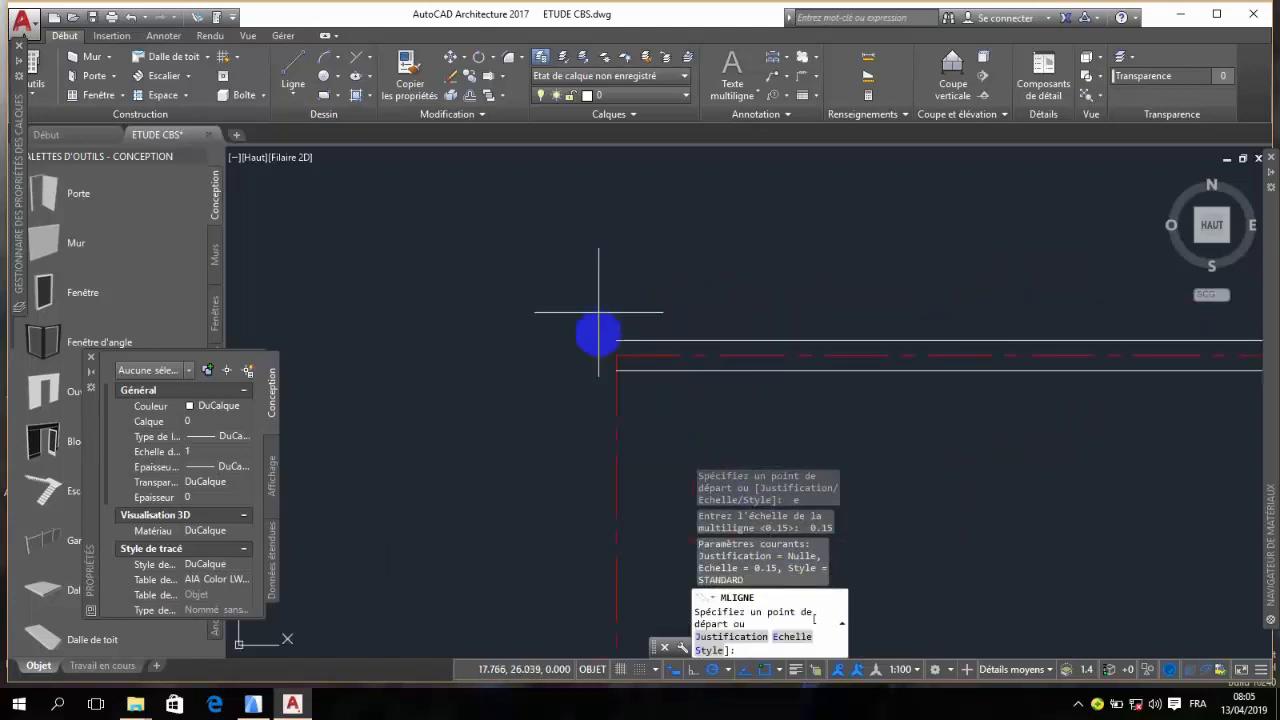
left_click(616, 355)
scroll(595, 278, "down", 8)
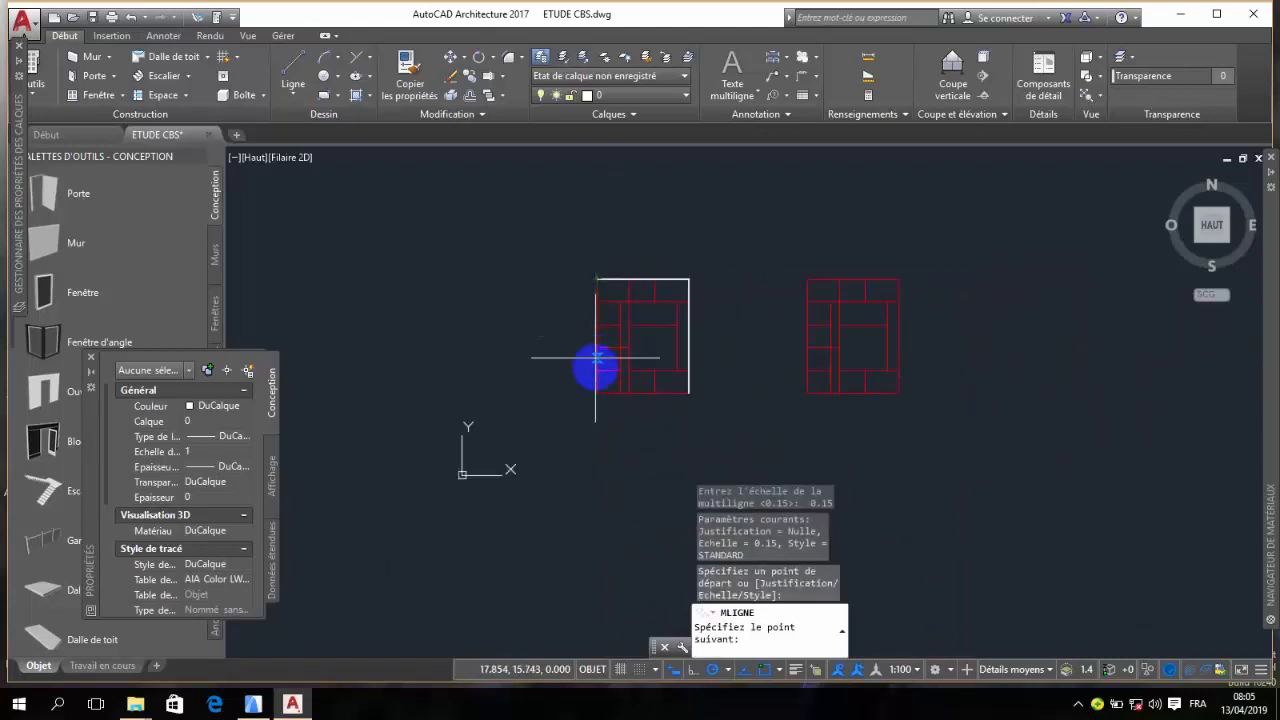
scroll(595, 386, "up", 7)
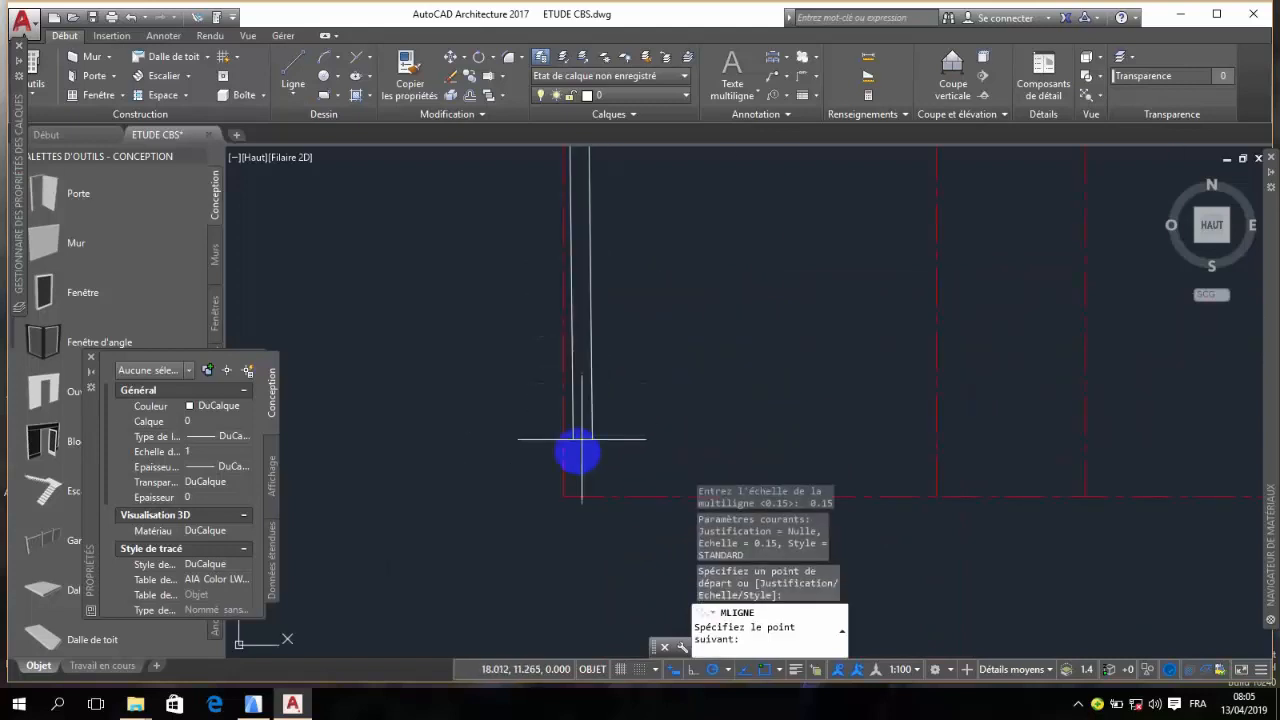
left_click(563, 494)
scroll(487, 422, "down", 3)
scroll(487, 422, "down", 3)
scroll(500, 429, "up", 8)
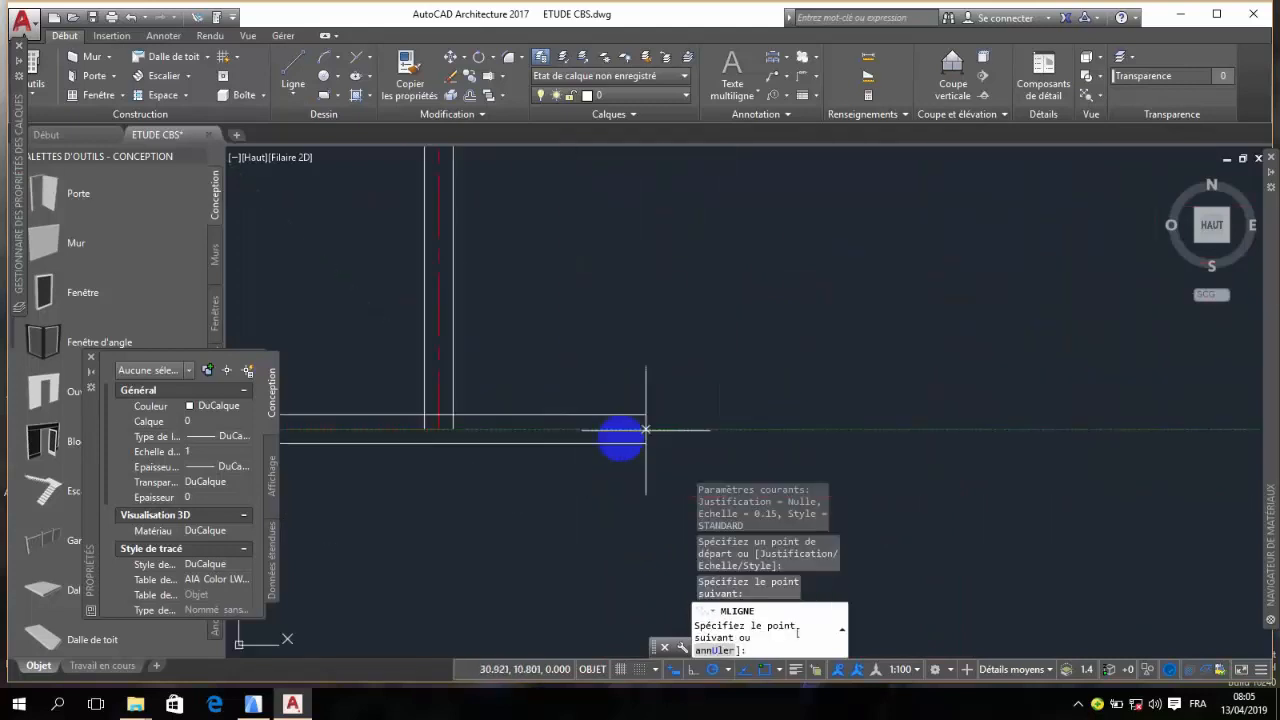
left_click(441, 428)
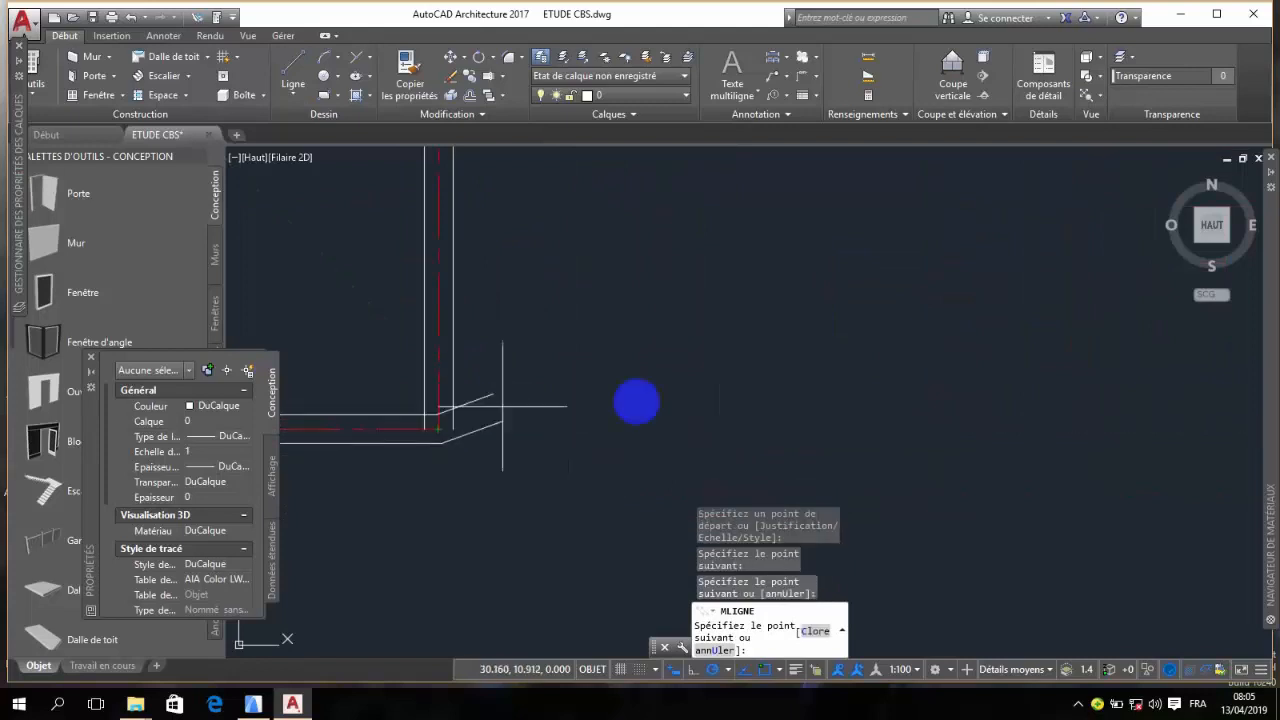
scroll(749, 388, "down", 6)
key("Return")
- Draw a vertical multiline on the short axis dividing the two lower-right rooms, from the bottom wall up to the horizontal axis
scroll(625, 388, "up", 5)
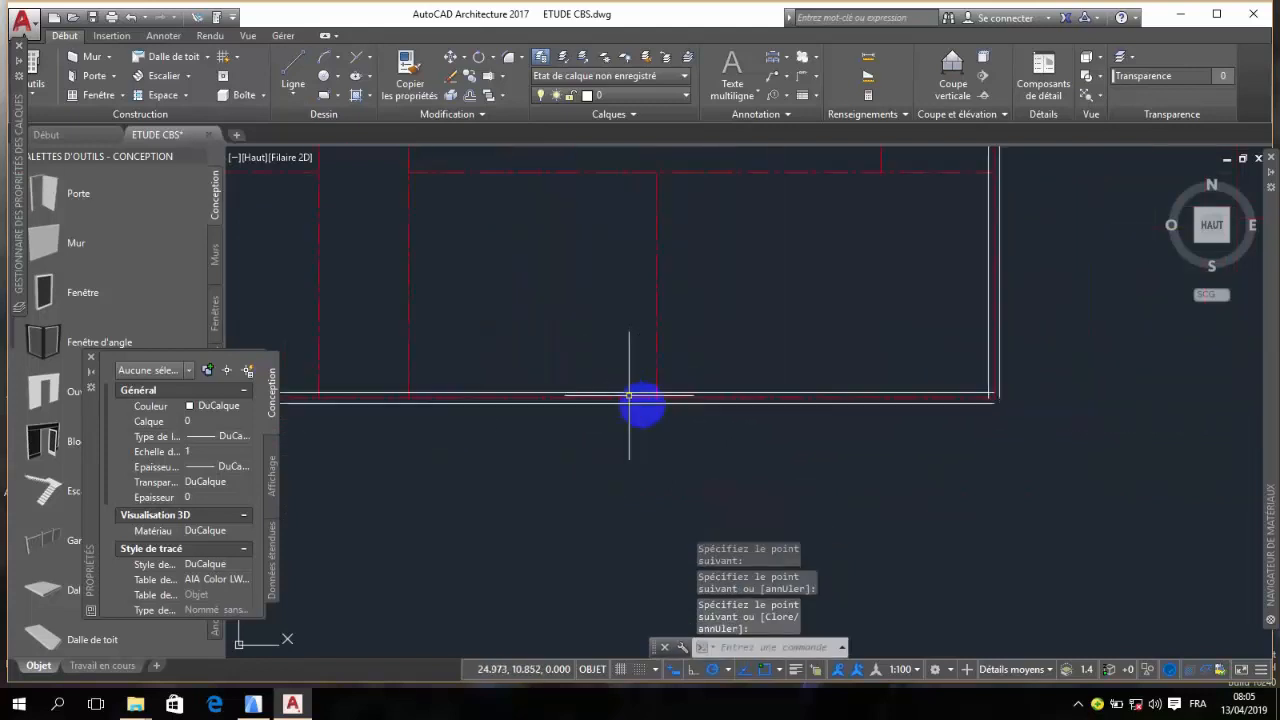
key("Return")
left_click(661, 398)
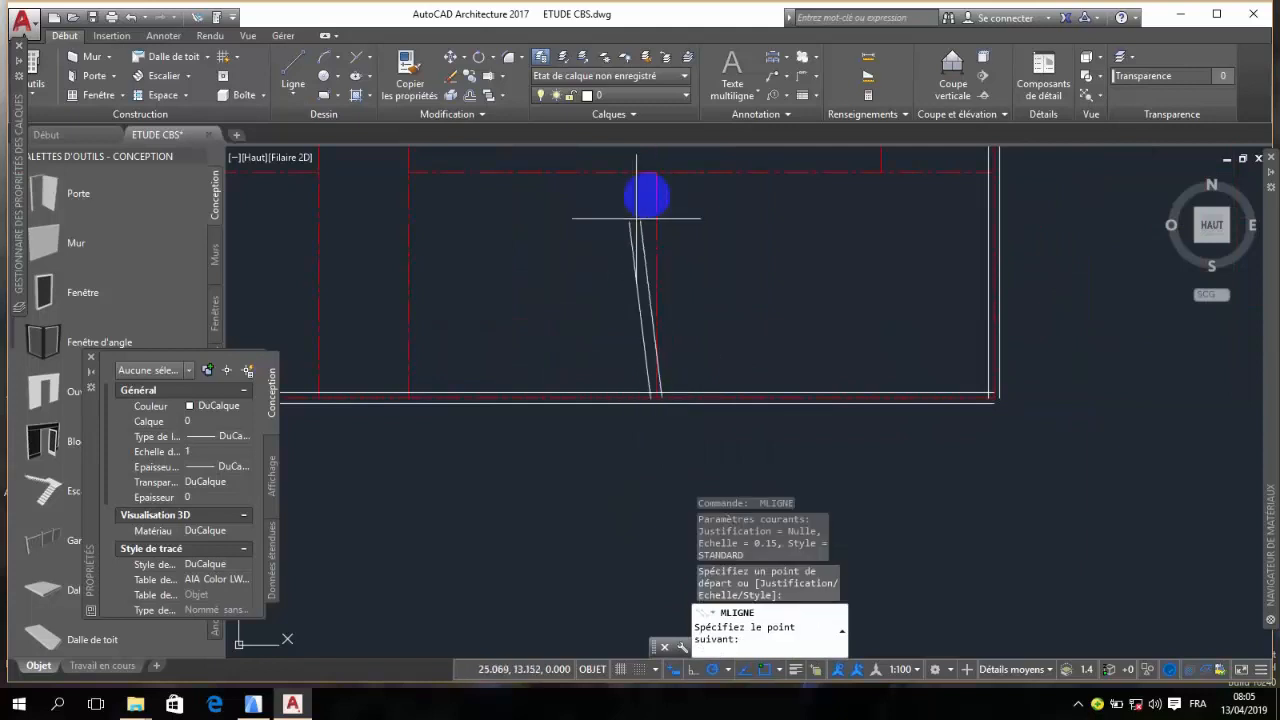
scroll(655, 168, "up", 3)
left_click(627, 231)
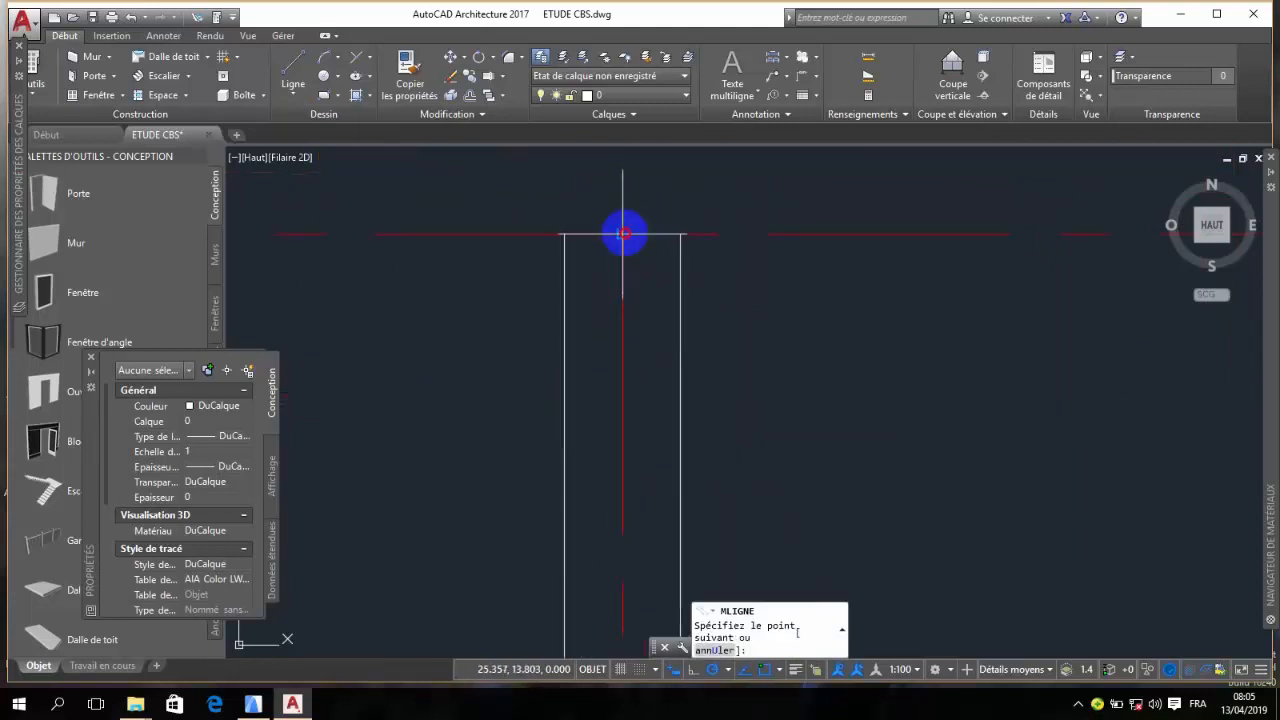
scroll(750, 280, "down", 4)
scroll(834, 297, "down", 2)
scroll(809, 294, "up", 4)
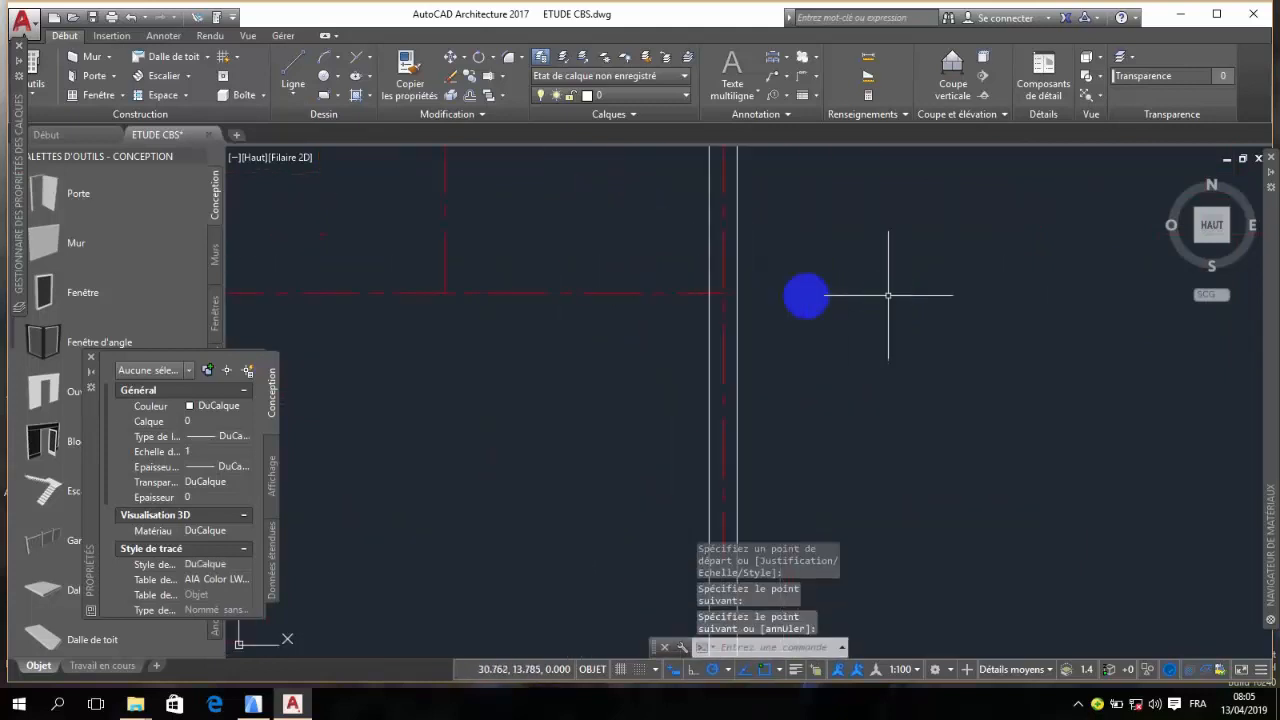
key("Return")
- Draw a horizontal multiline on the axis above the two lower-right rooms, from the right outer wall to the corridor's right axis
key("Return")
left_click(626, 290)
scroll(837, 306, "down", 3)
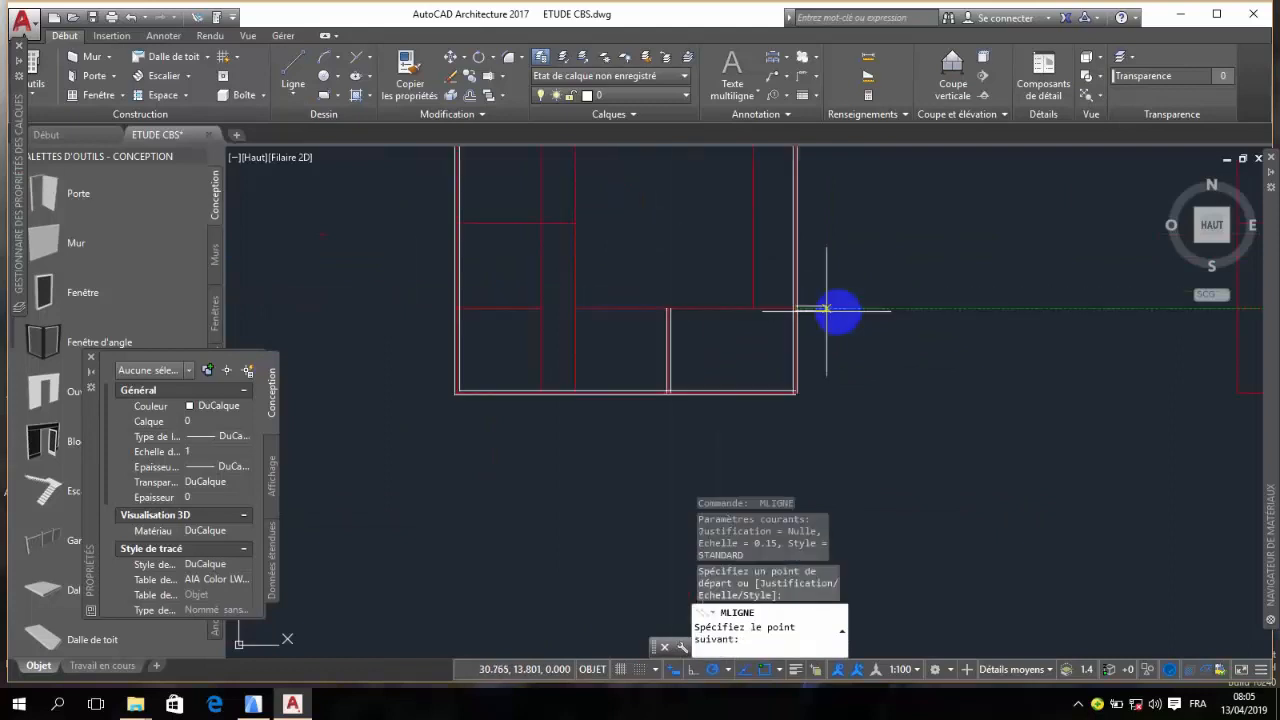
scroll(663, 306, "up", 4)
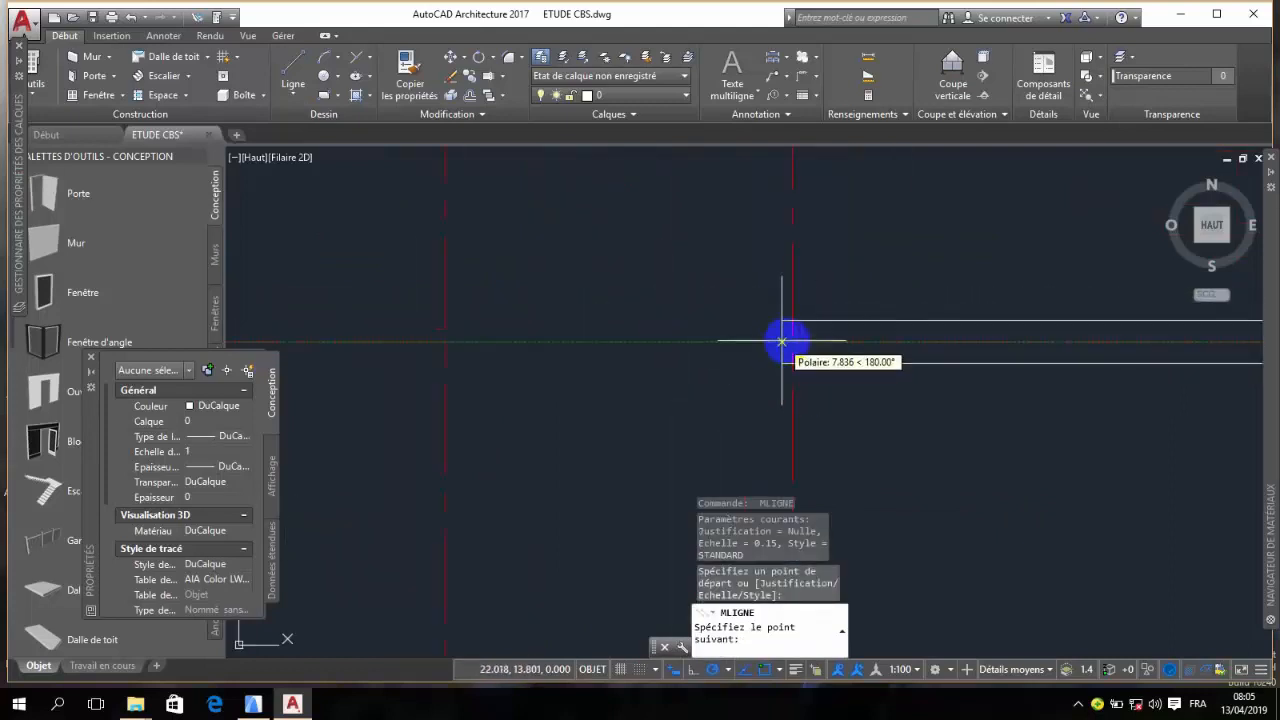
left_click(790, 341)
scroll(714, 302, "down", 5)
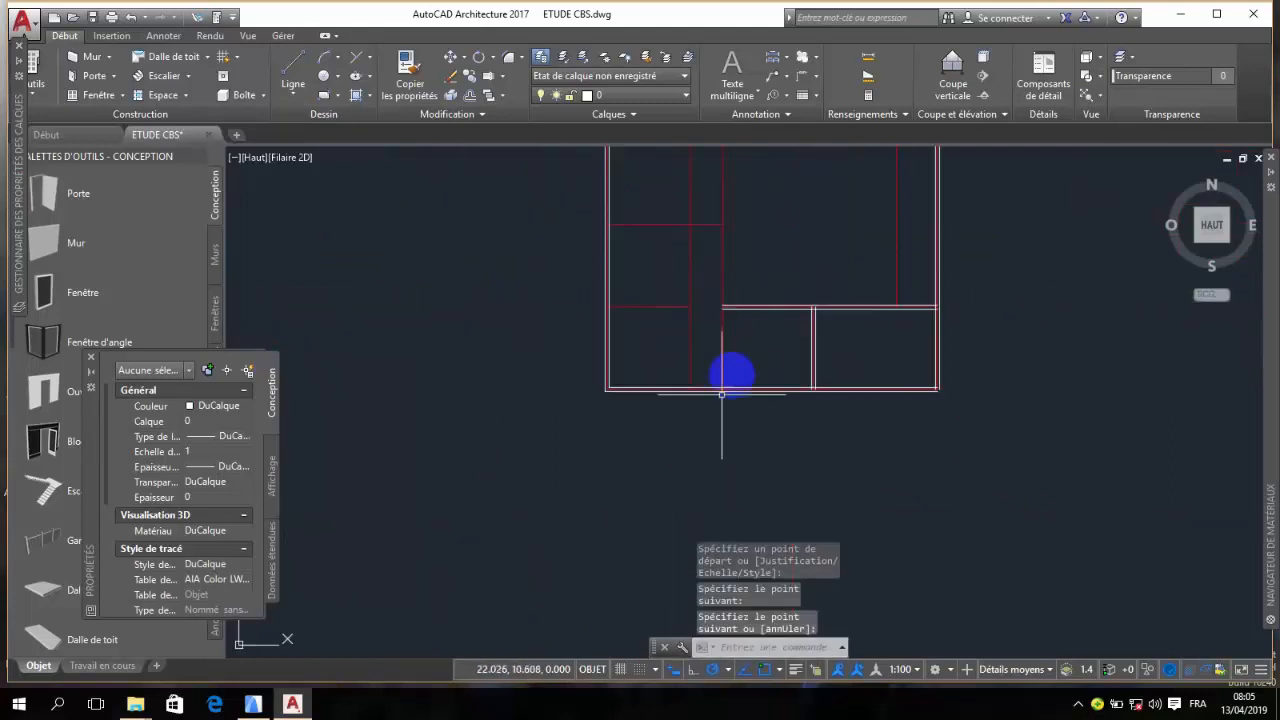
scroll(734, 370, "up", 5)
scroll(710, 324, "down", 2)
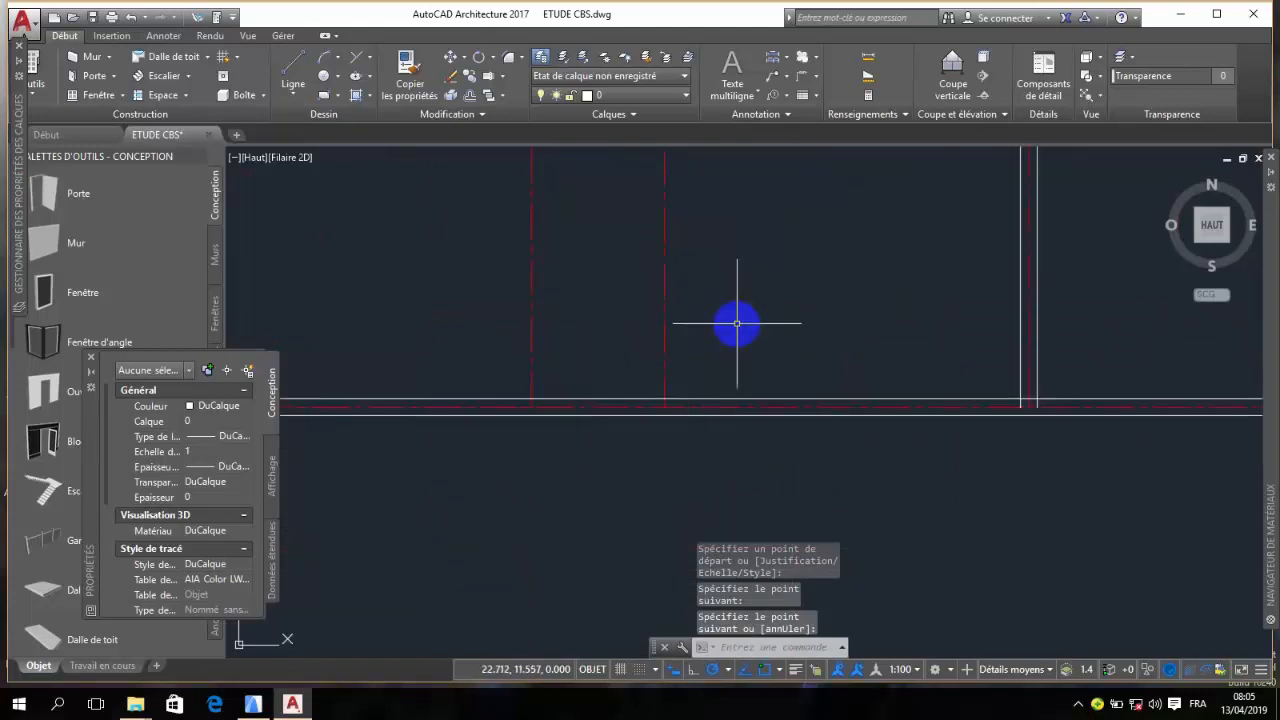
key("Return")
- Draw a vertical multiline along the corridor's right axis, from the bottom outer wall to the top outer wall
key("Return")
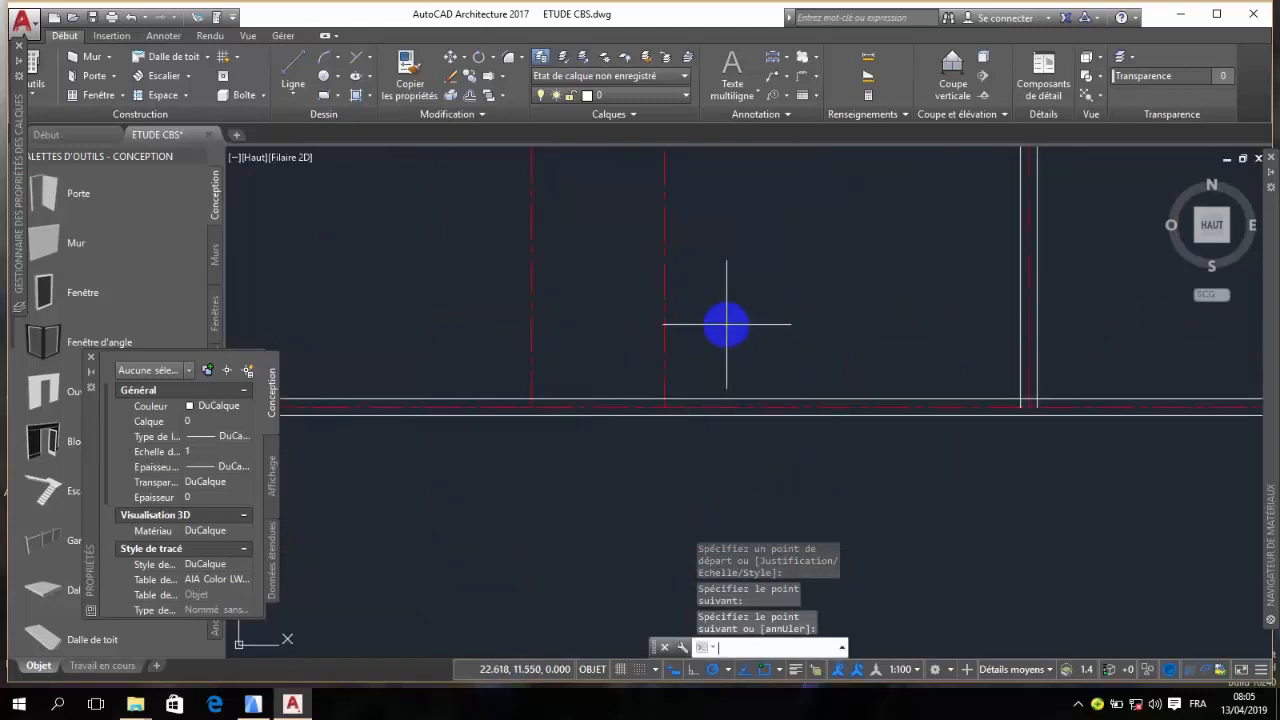
left_click(665, 407)
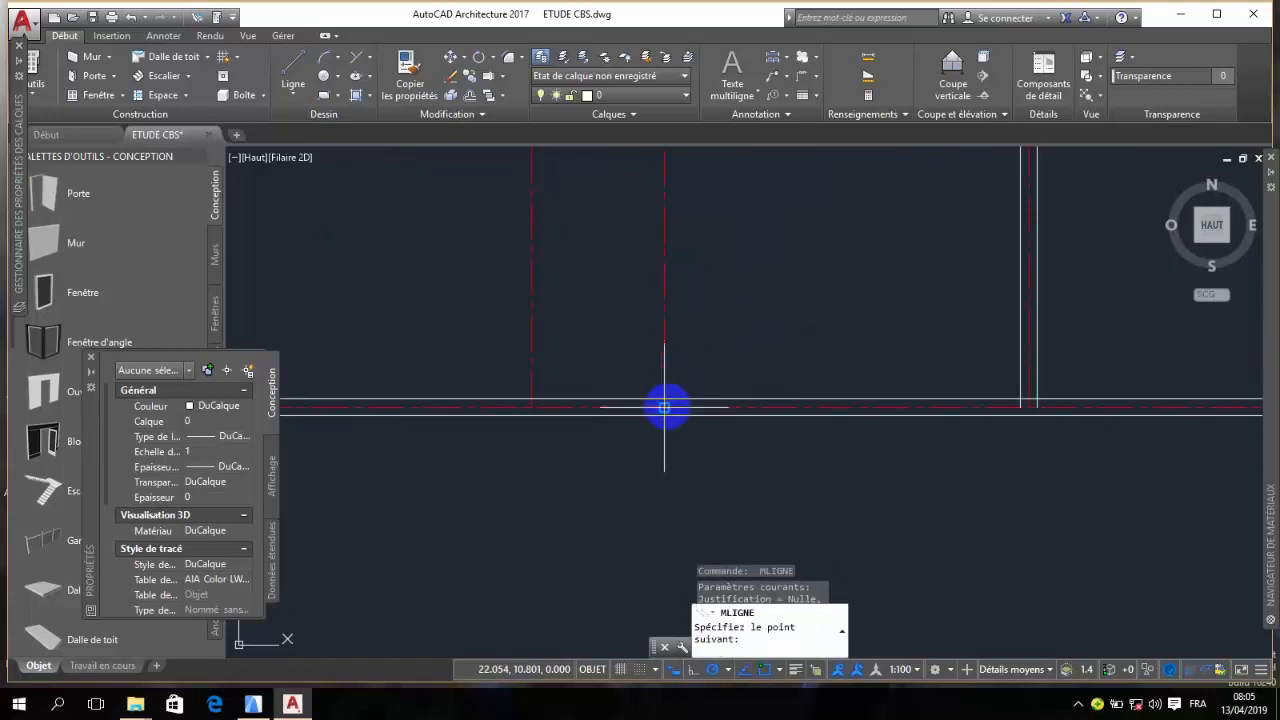
scroll(668, 415, "down", 3)
scroll(660, 318, "up", 3)
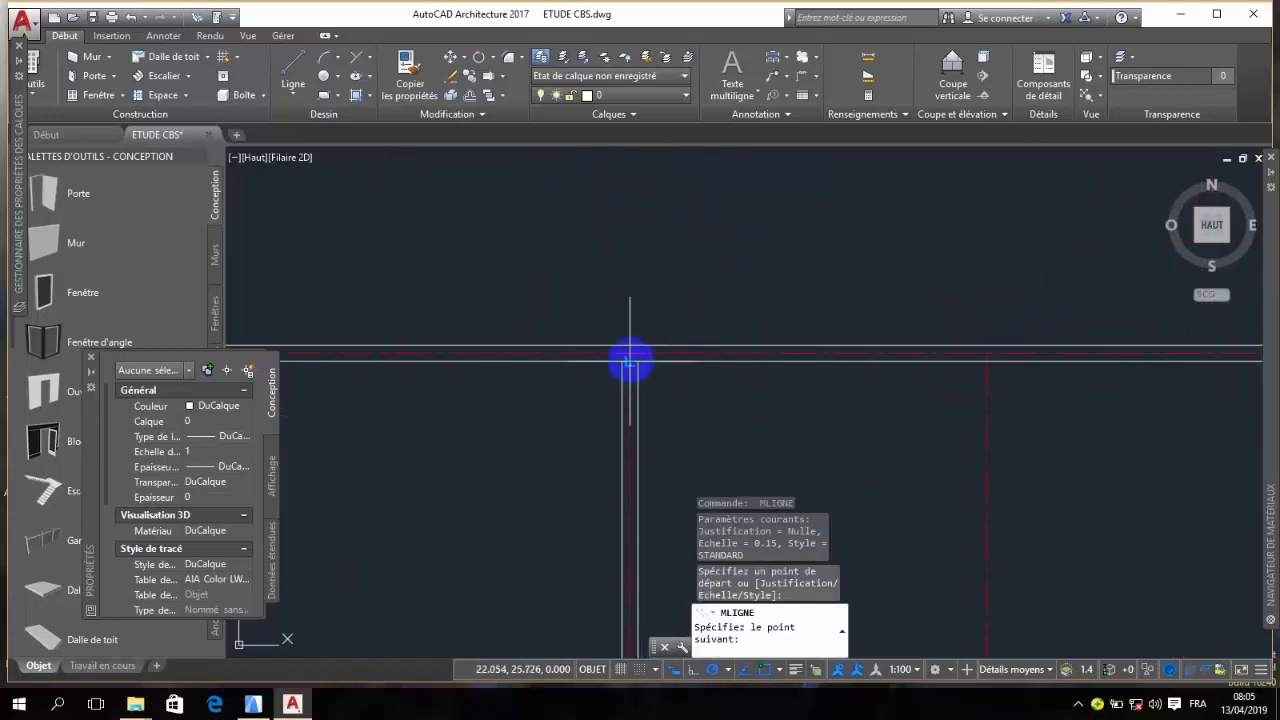
left_click(630, 352)
scroll(625, 277, "down", 3)
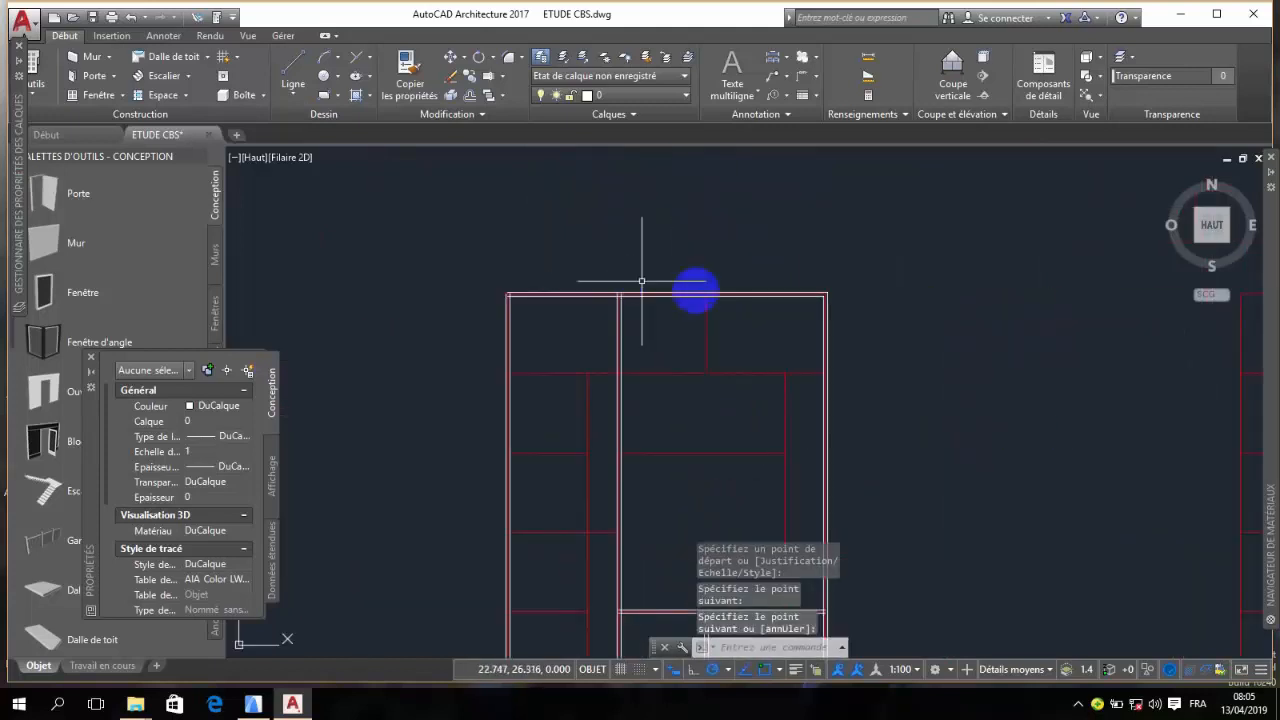
- Draw a vertical multiline on the short axis dividing the two upper-right rooms, from the top wall down to the horizontal axis
scroll(700, 290, "up", 4)
key("Return")
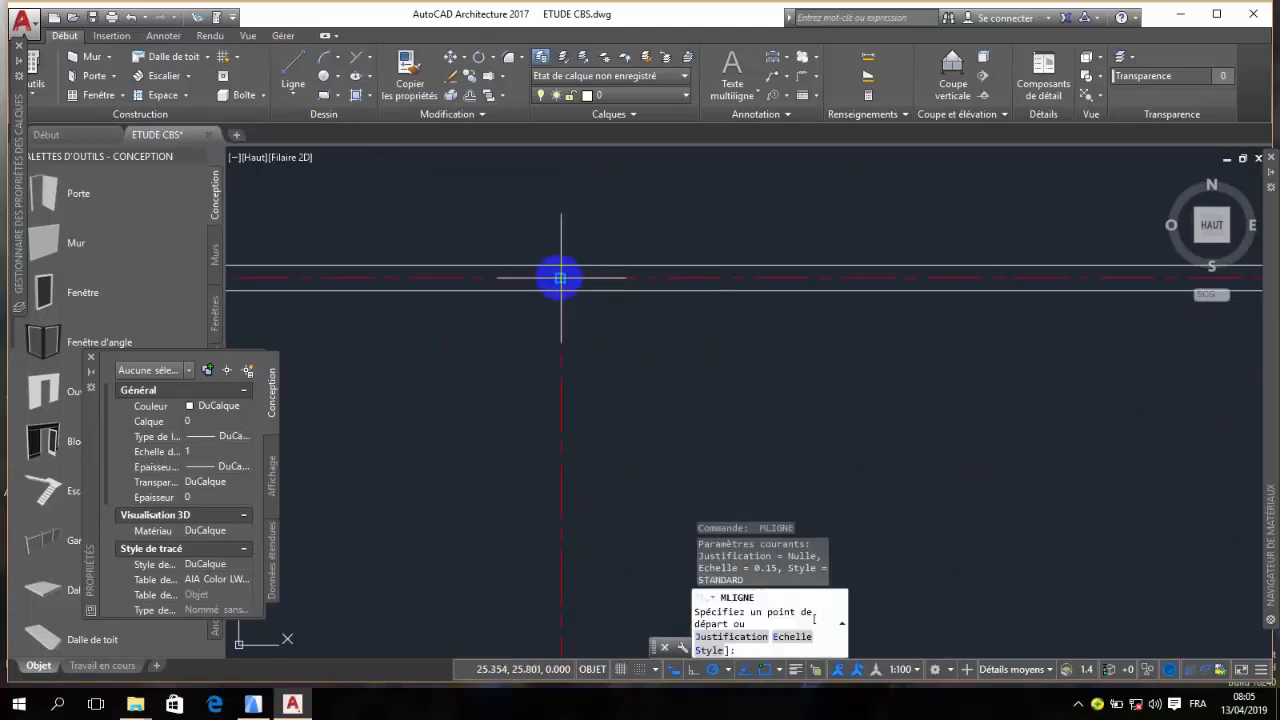
left_click(560, 278)
scroll(592, 264, "down", 3)
scroll(590, 263, "up", 5)
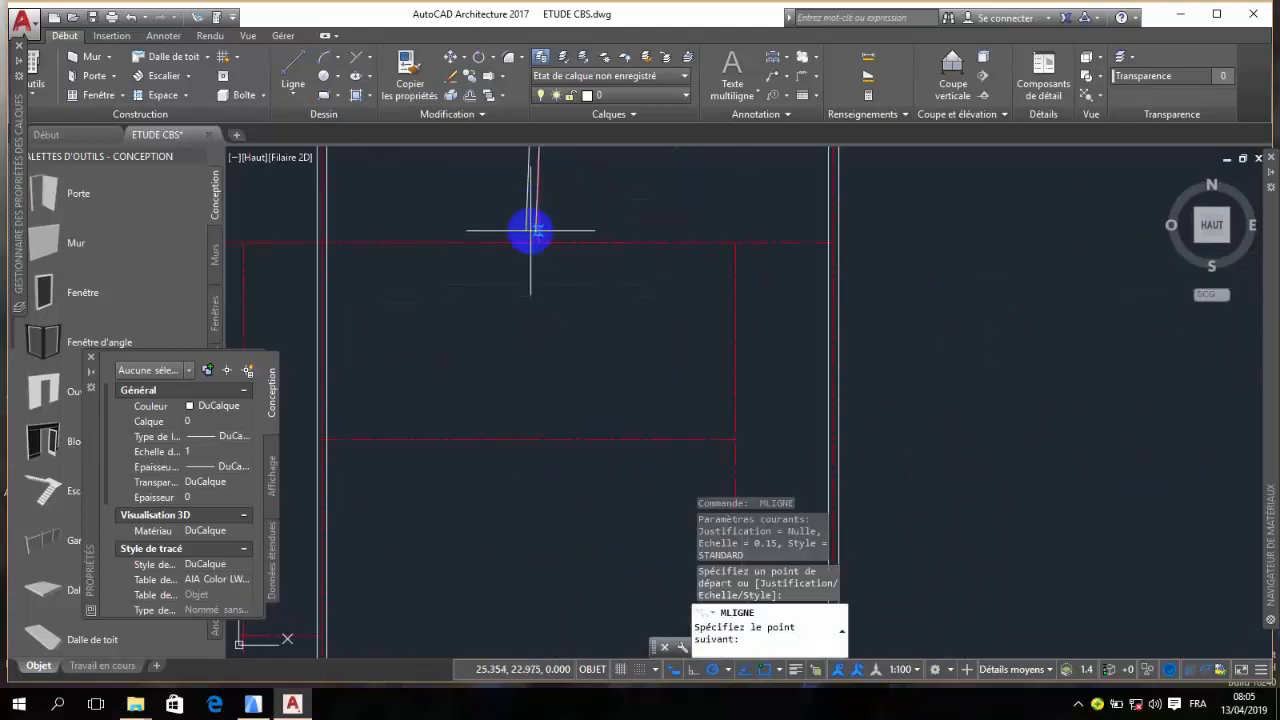
left_click(538, 242)
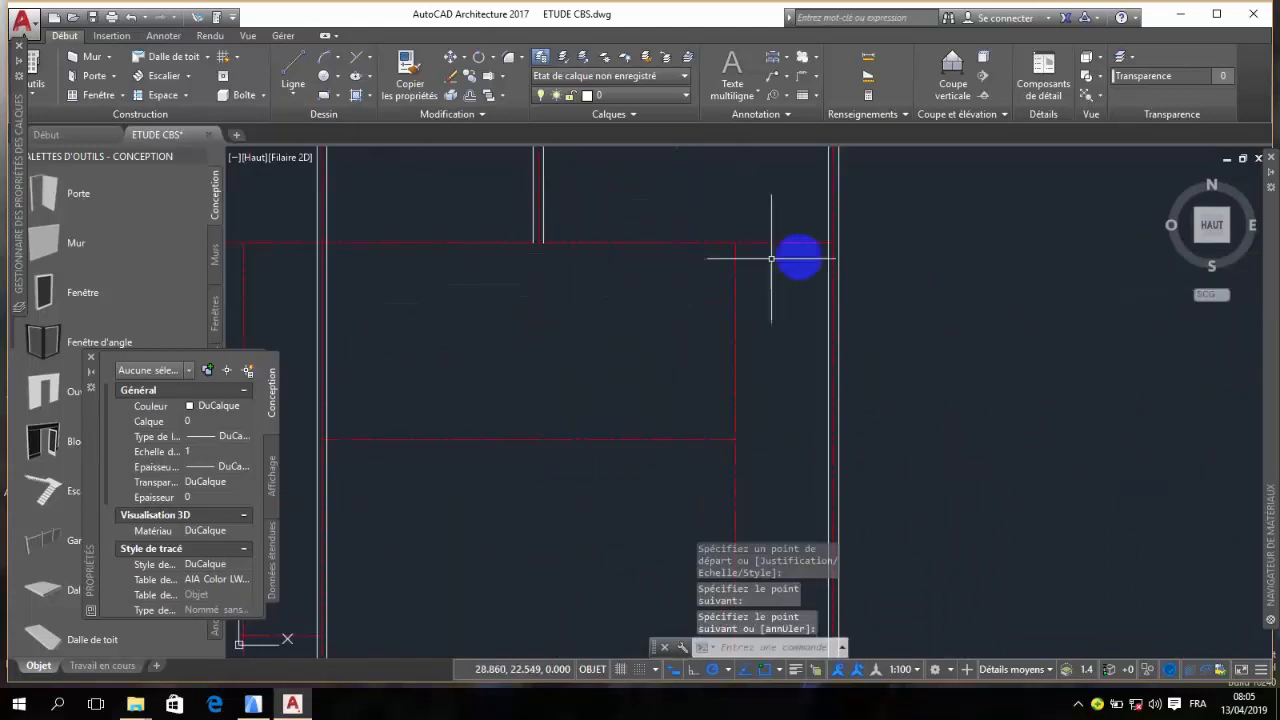
- Draw a horizontal multiline along the axis below the upper rooms, from the right outer wall to the left outer wall
key("Return")
scroll(829, 243, "up", 6)
left_click(830, 236)
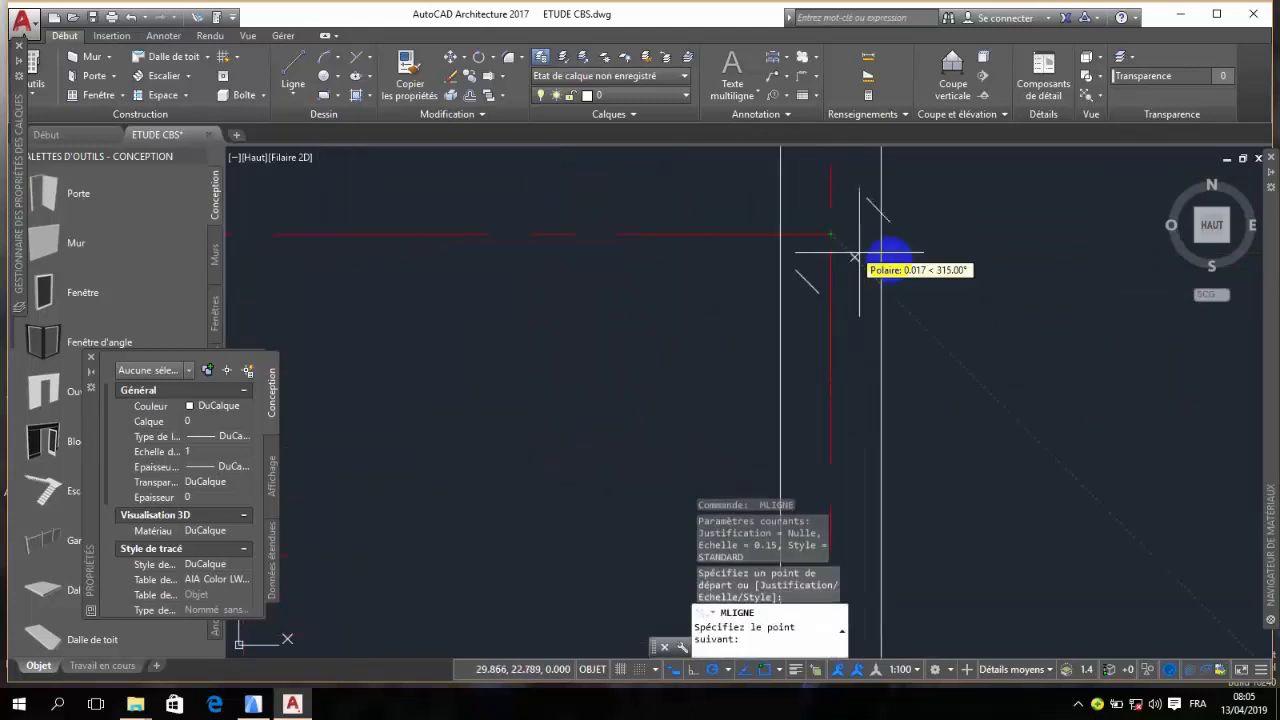
scroll(901, 264, "down", 7)
scroll(851, 258, "down", 3)
scroll(720, 262, "up", 7)
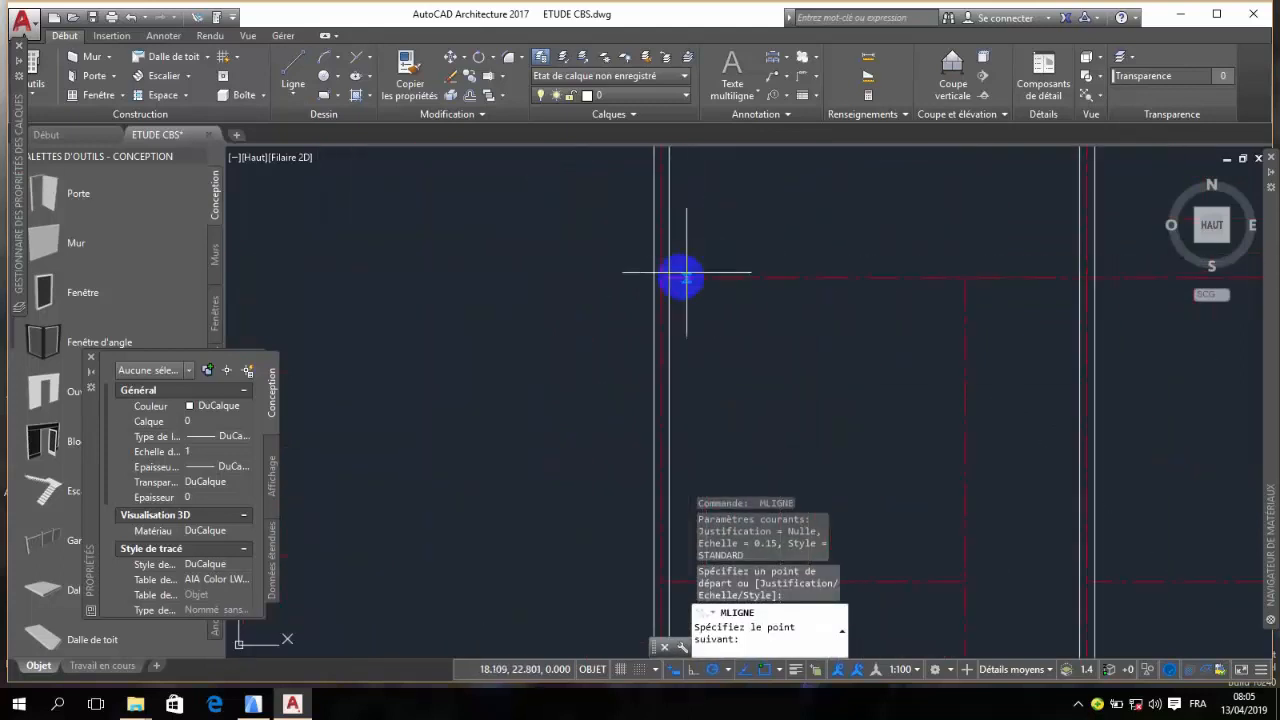
left_click(543, 289)
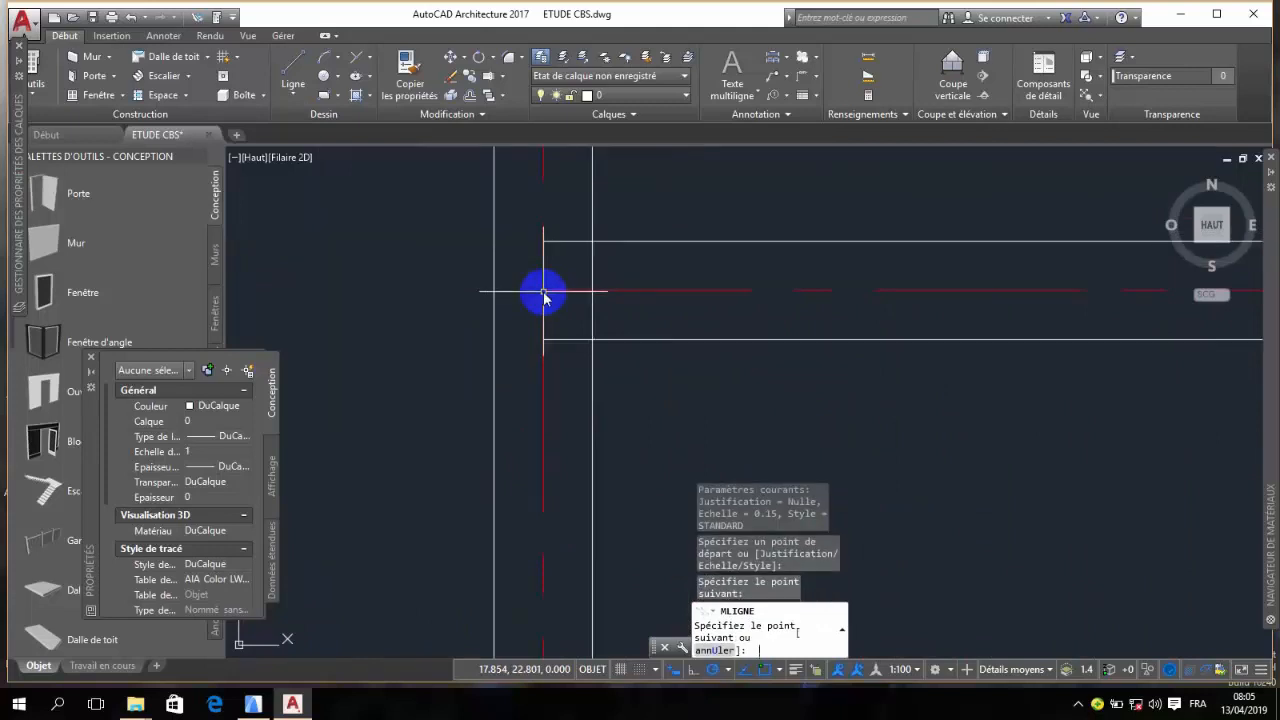
key("Return")
- Draw a vertical multiline along the corridor's left axis, from the wall below the upper rooms to the bottom outer wall
scroll(482, 266, "down", 6)
scroll(482, 266, "down", 3)
scroll(554, 251, "up", 4)
key("Return")
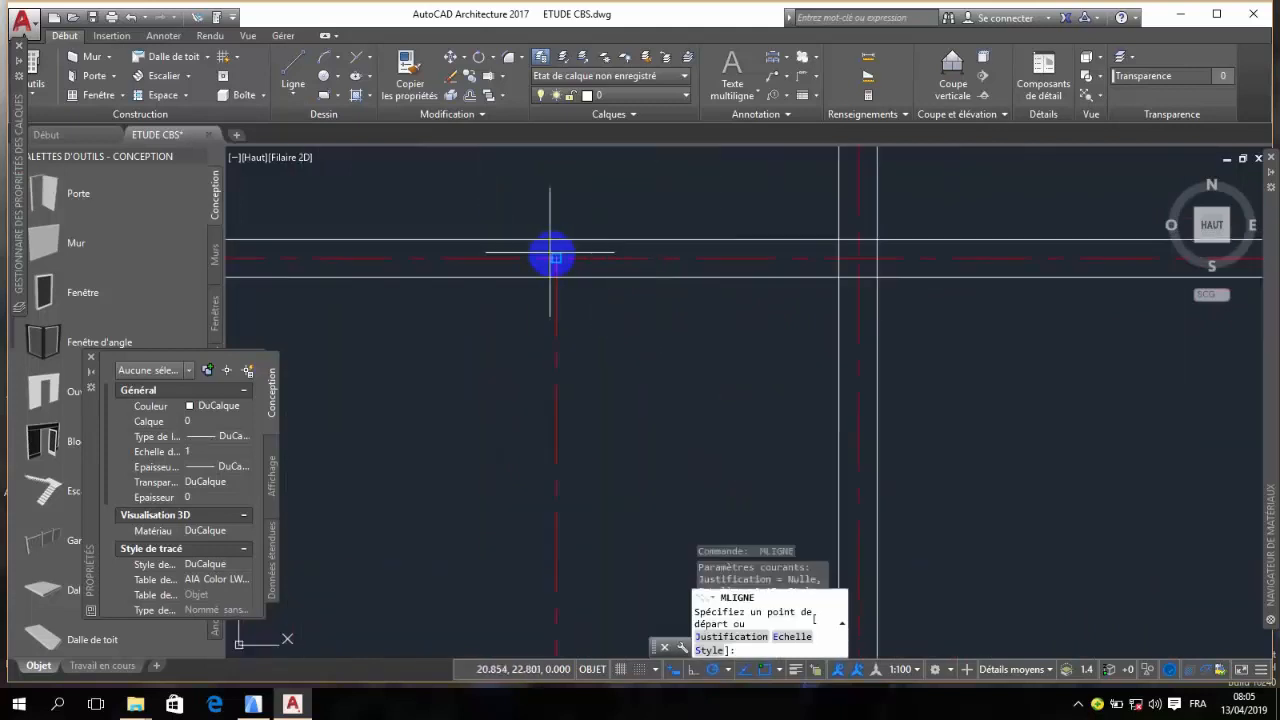
left_click(556, 258)
scroll(556, 258, "down", 8)
scroll(571, 340, "up", 4)
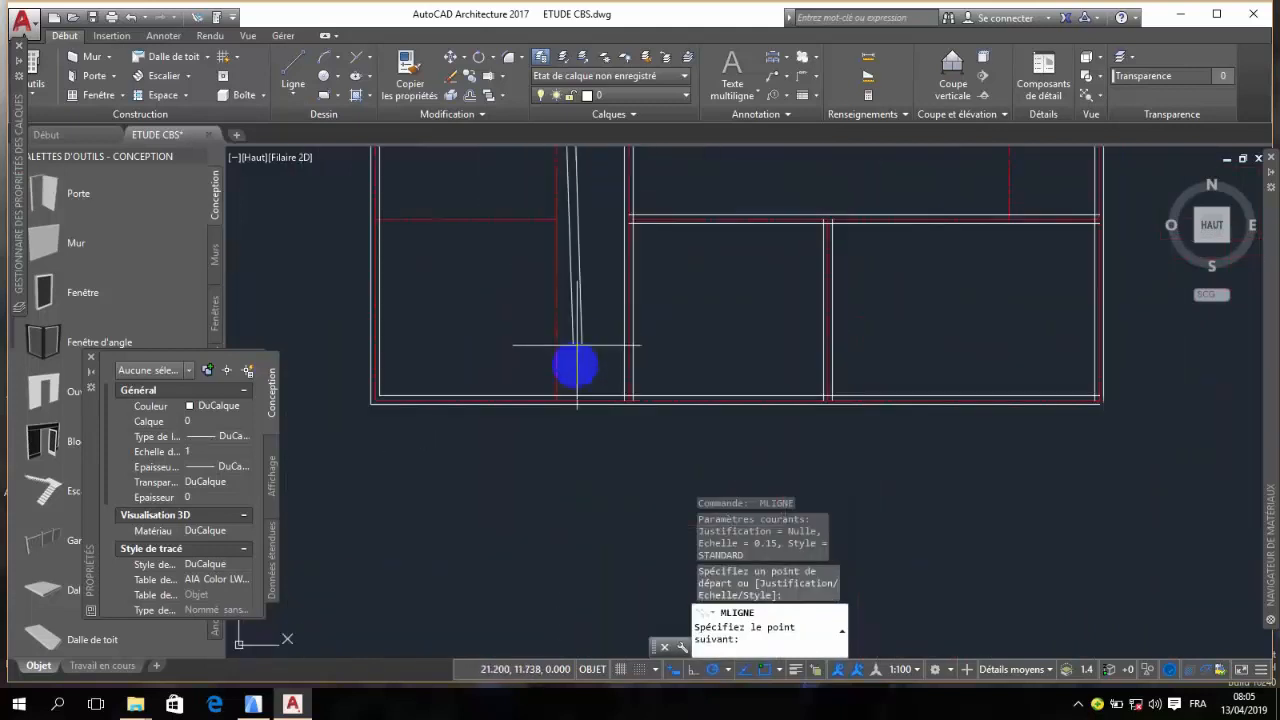
scroll(556, 396, "up", 4)
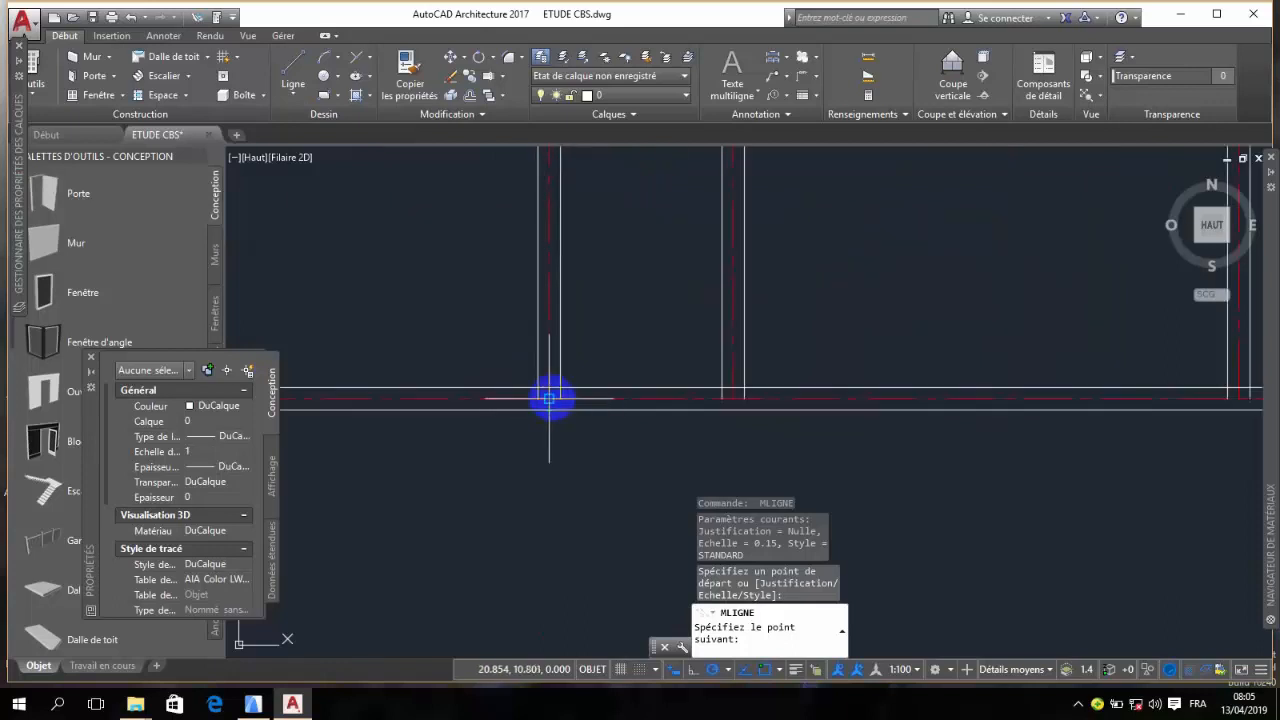
left_click(552, 398)
- Draw a horizontal multiline on the uppermost remaining axis of the left rooms, from the left outer wall to the corridor's left wall
scroll(560, 410, "down", 5)
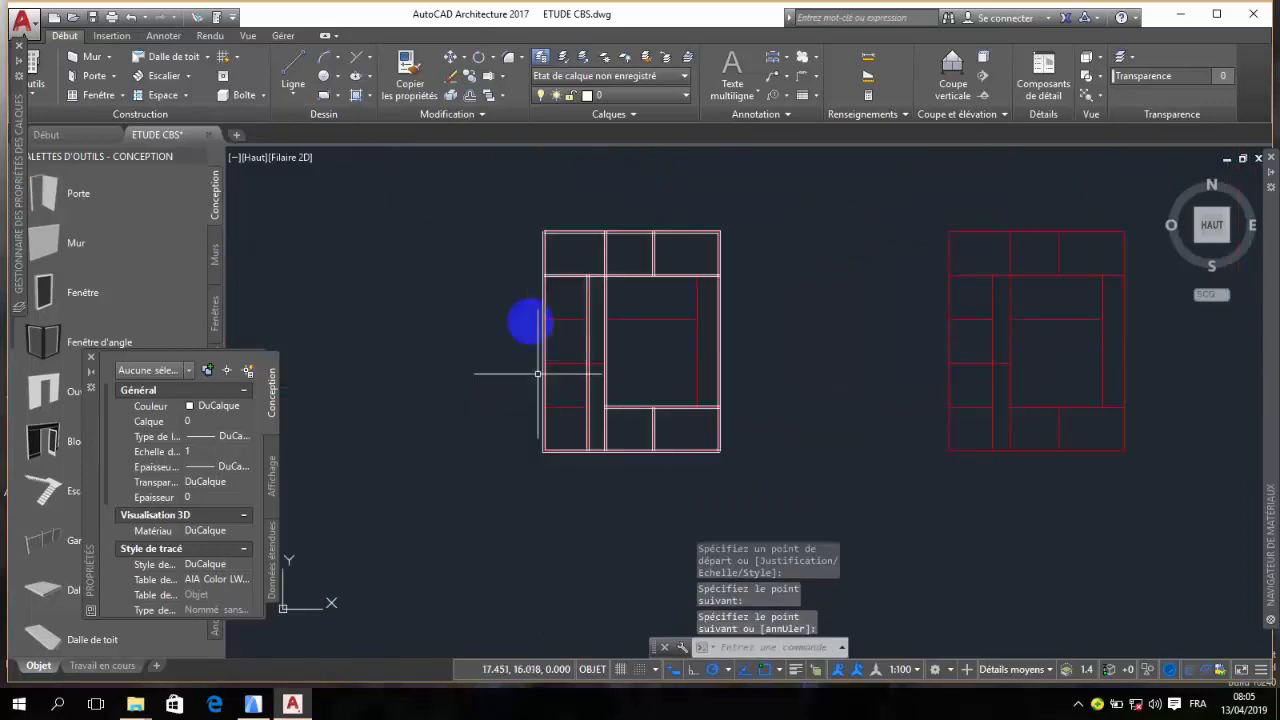
scroll(552, 336, "up", 9)
key("Return")
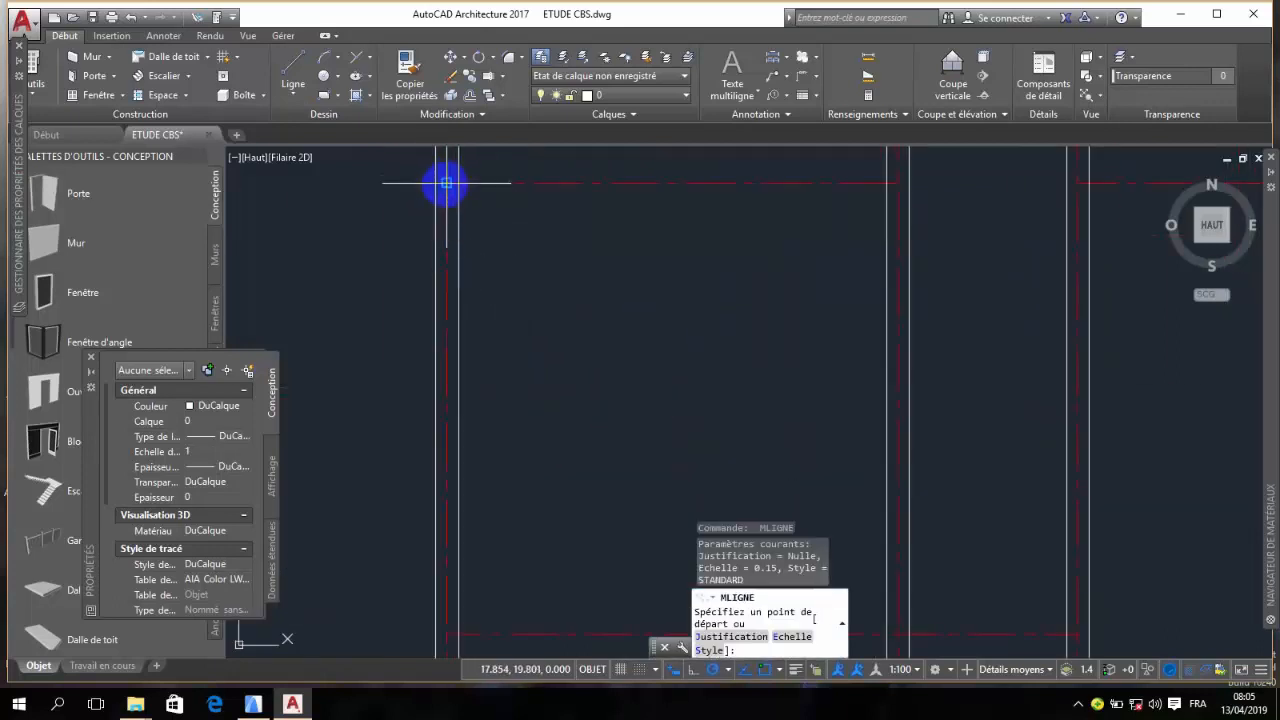
left_click(447, 184)
left_click(892, 182)
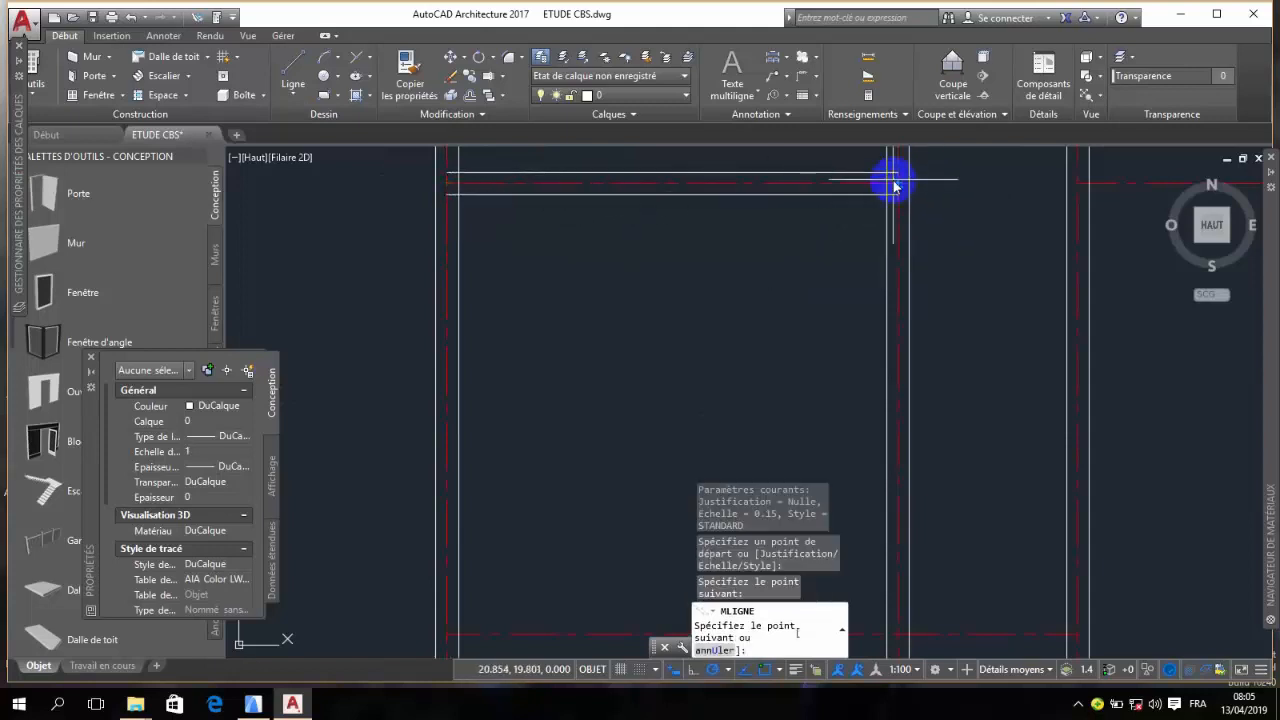
scroll(890, 181, "down", 8)
scroll(892, 178, "up", 8)
key("Return")
- Draw a horizontal multiline on the middle axis of the left rooms, from the left outer wall across the corridor to its right wall
key("Return")
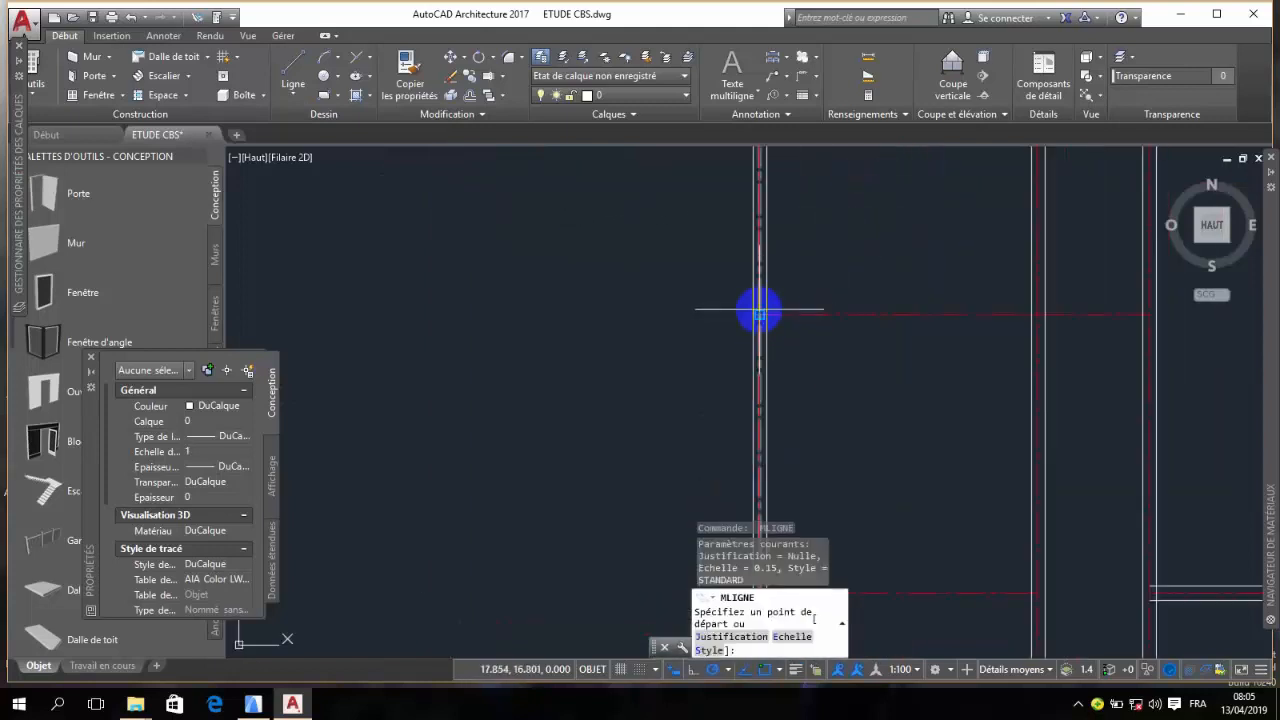
left_click(758, 316)
scroll(1140, 312, "up", 5)
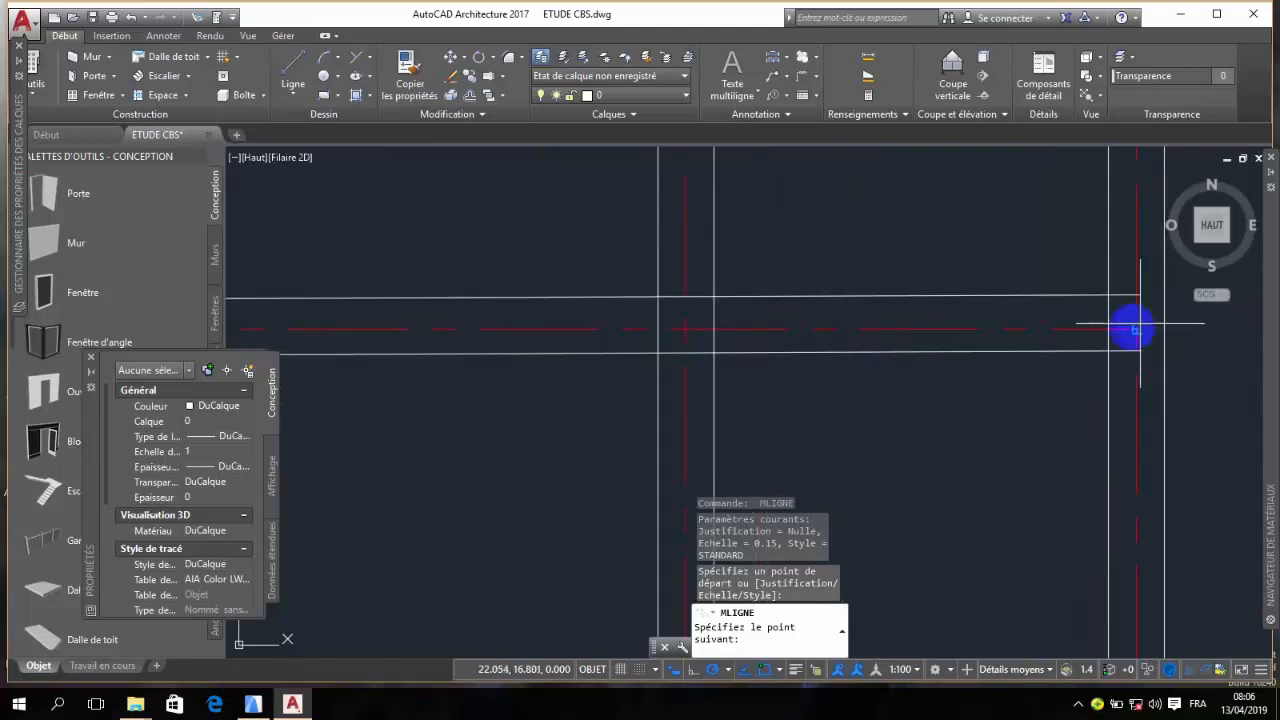
left_click(1133, 329)
key("Return")
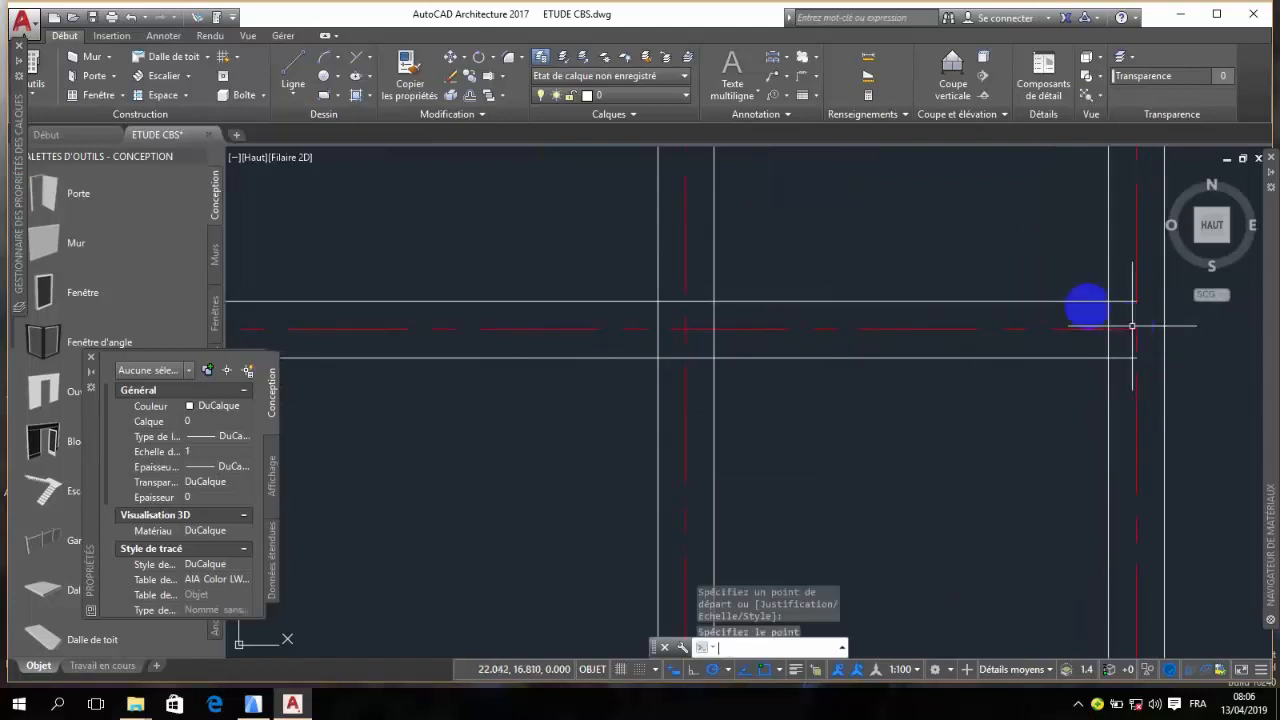
- Draw a horizontal multiline on the lowest cross axis of the left rooms, from the left outer wall to the corridor's left wall
scroll(1086, 303, "down", 3)
scroll(794, 334, "up", 3)
scroll(871, 286, "up", 3)
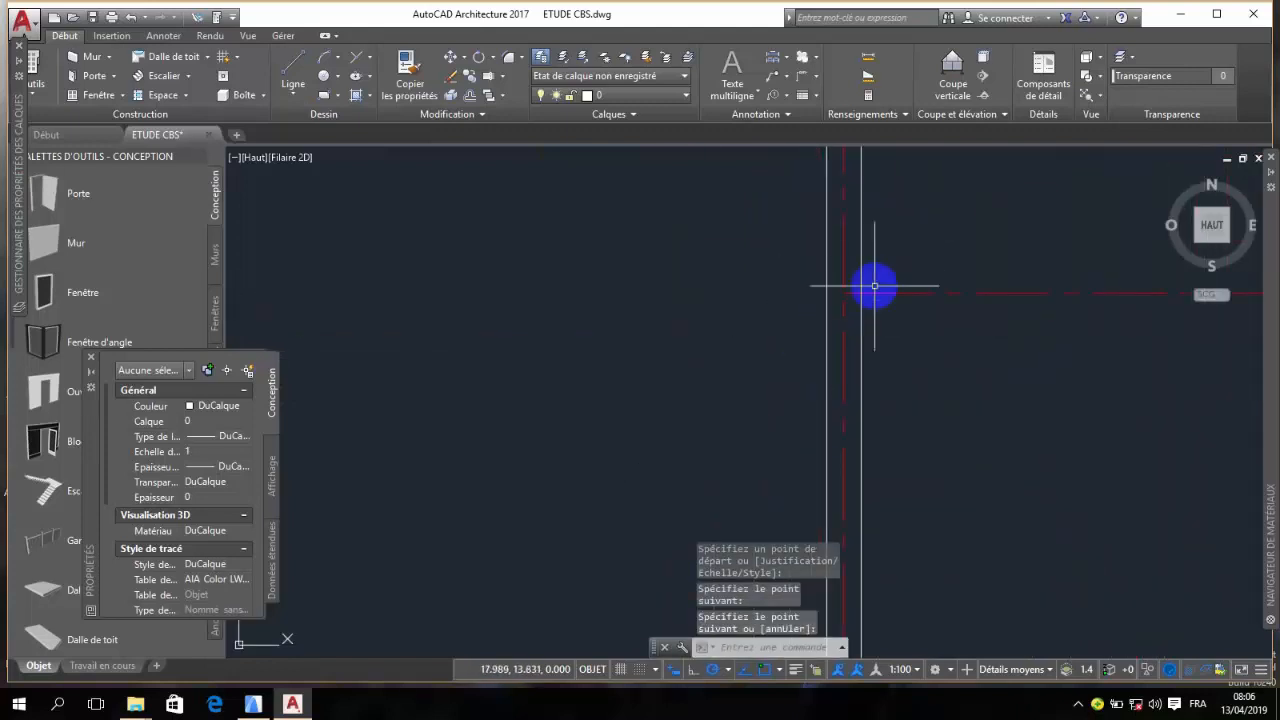
key("Return")
left_click(845, 296)
scroll(700, 300, "down", 3)
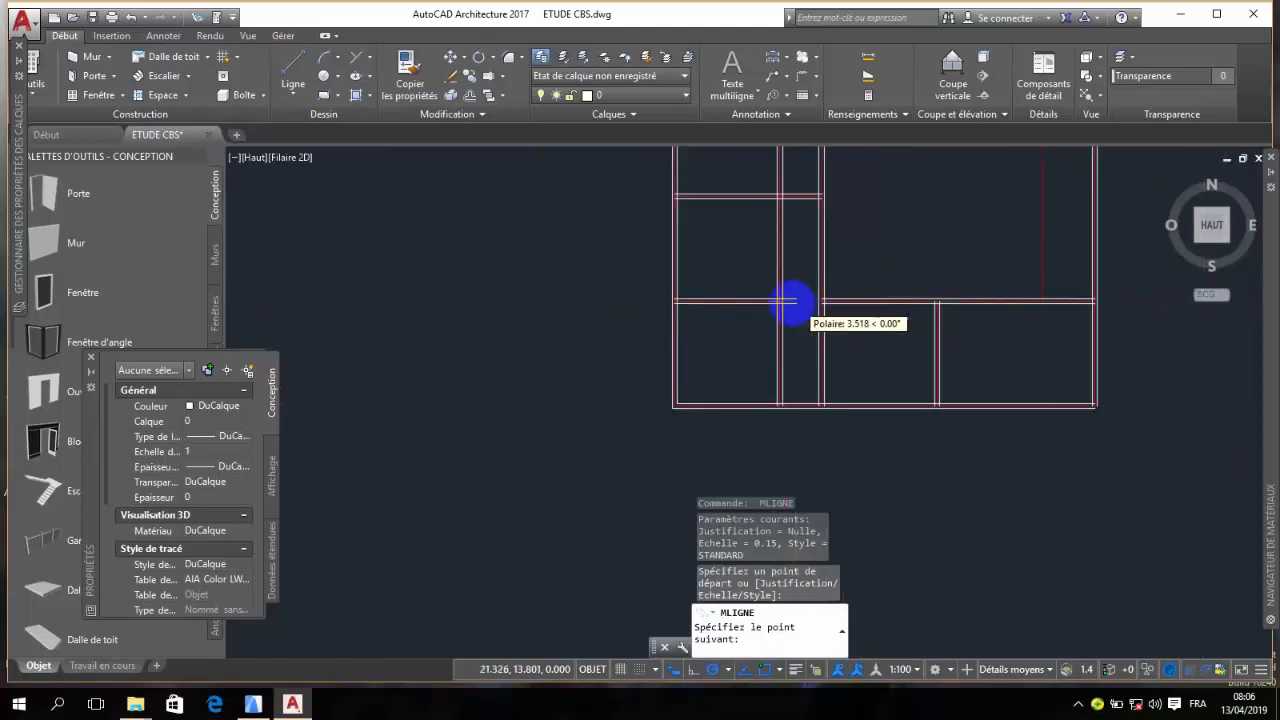
scroll(665, 285, "up", 3)
left_click(626, 279)
key("Return")
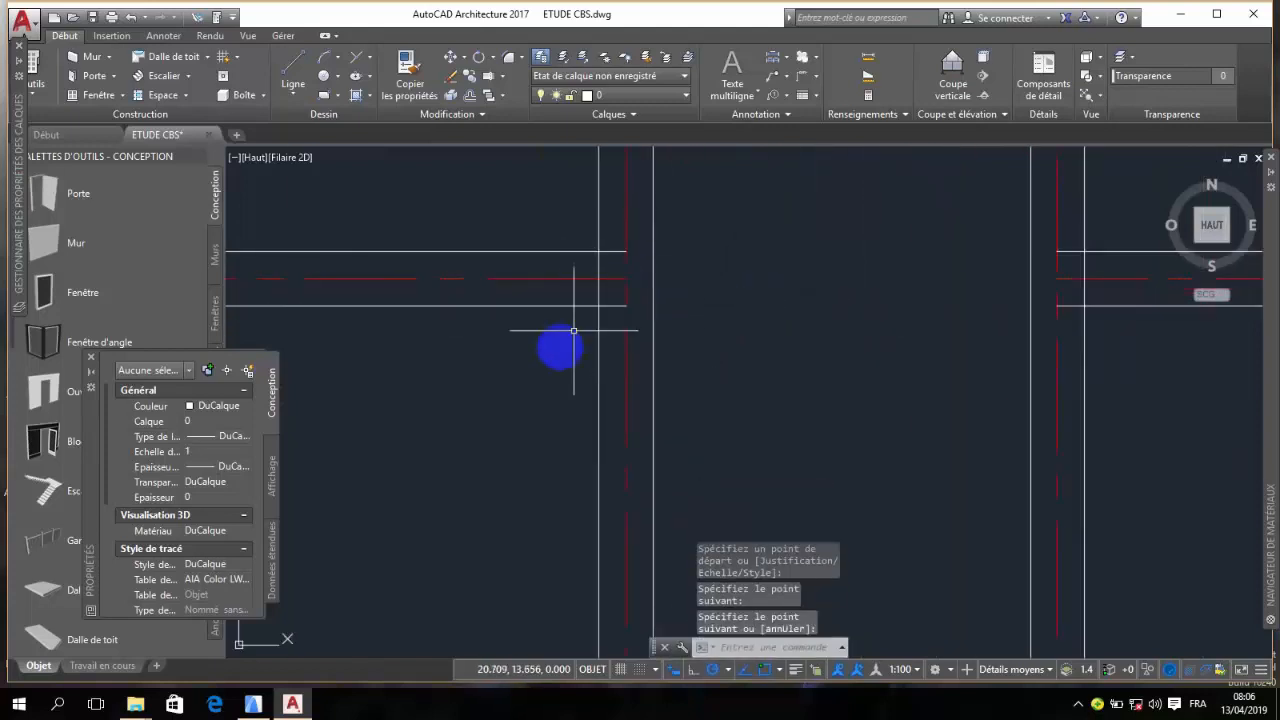
- Draw a horizontal multiline across the large central room's axis, from the corridor's right wall to the inner right vertical axis
scroll(560, 348, "down", 10)
scroll(589, 206, "up", 10)
key("Return")
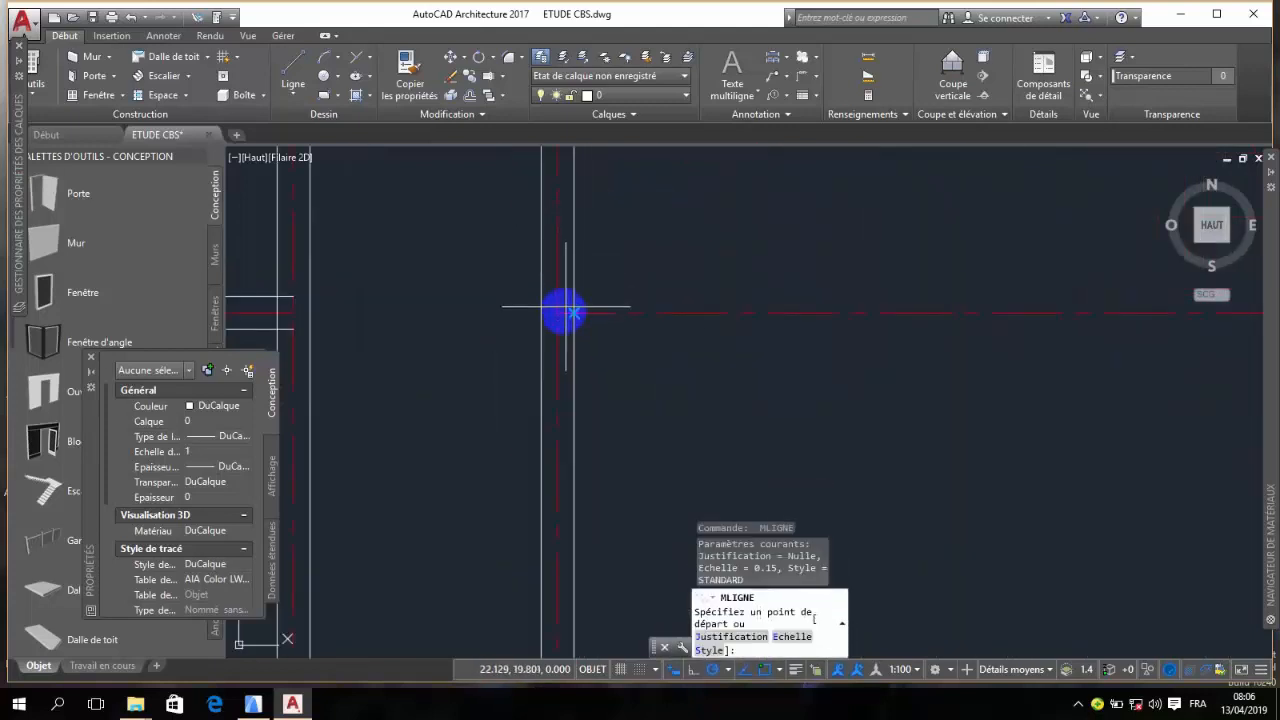
left_click(562, 312)
scroll(562, 312, "down", 5)
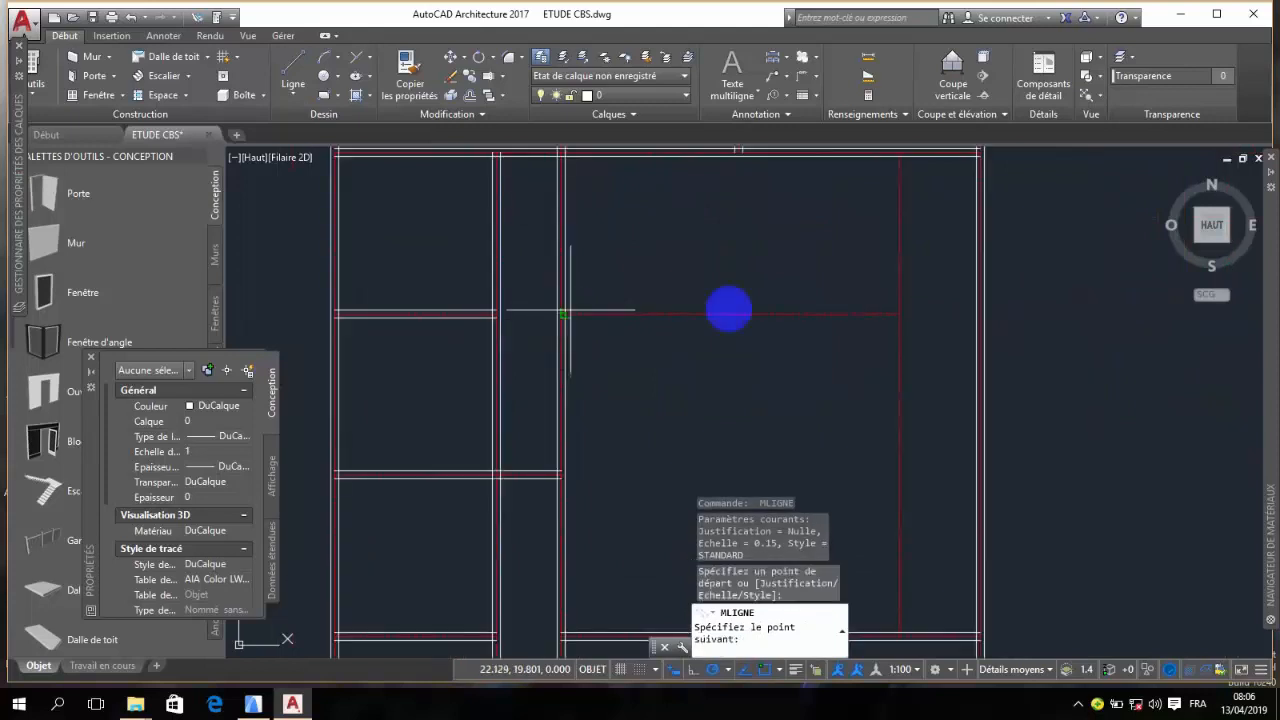
left_click(900, 314)
key("Return")
- Draw a vertical multiline along the inner right axis, from the wall above the lower rooms to the wall below the upper rooms
scroll(800, 300, "down", 5)
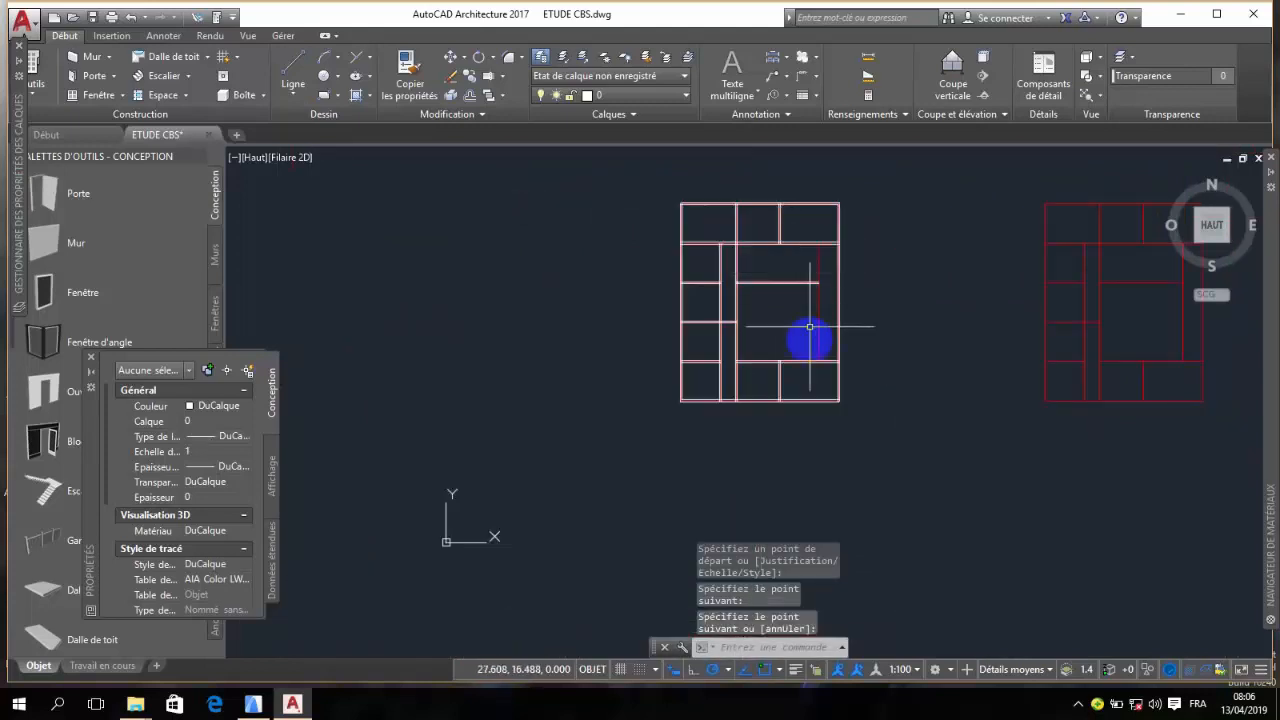
scroll(852, 345, "up", 1)
scroll(852, 345, "up", 4)
key("Return")
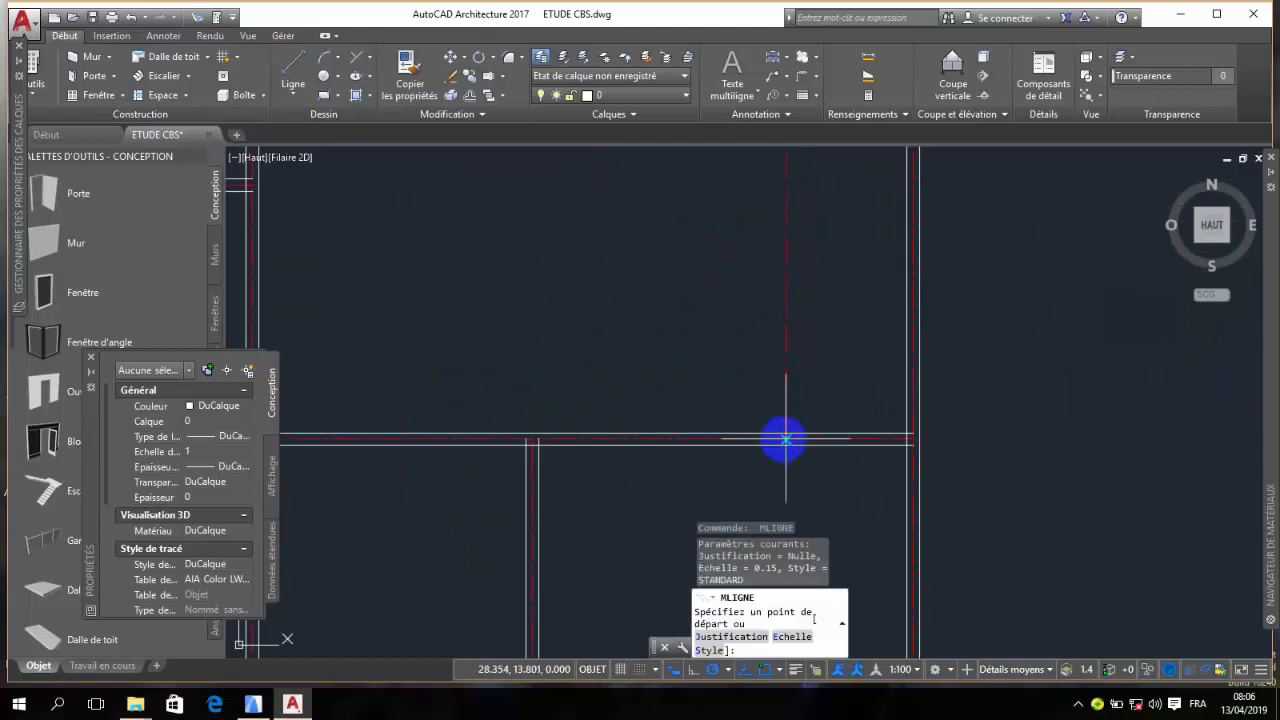
left_click(786, 438)
scroll(800, 343, "down", 3)
scroll(777, 320, "up", 5)
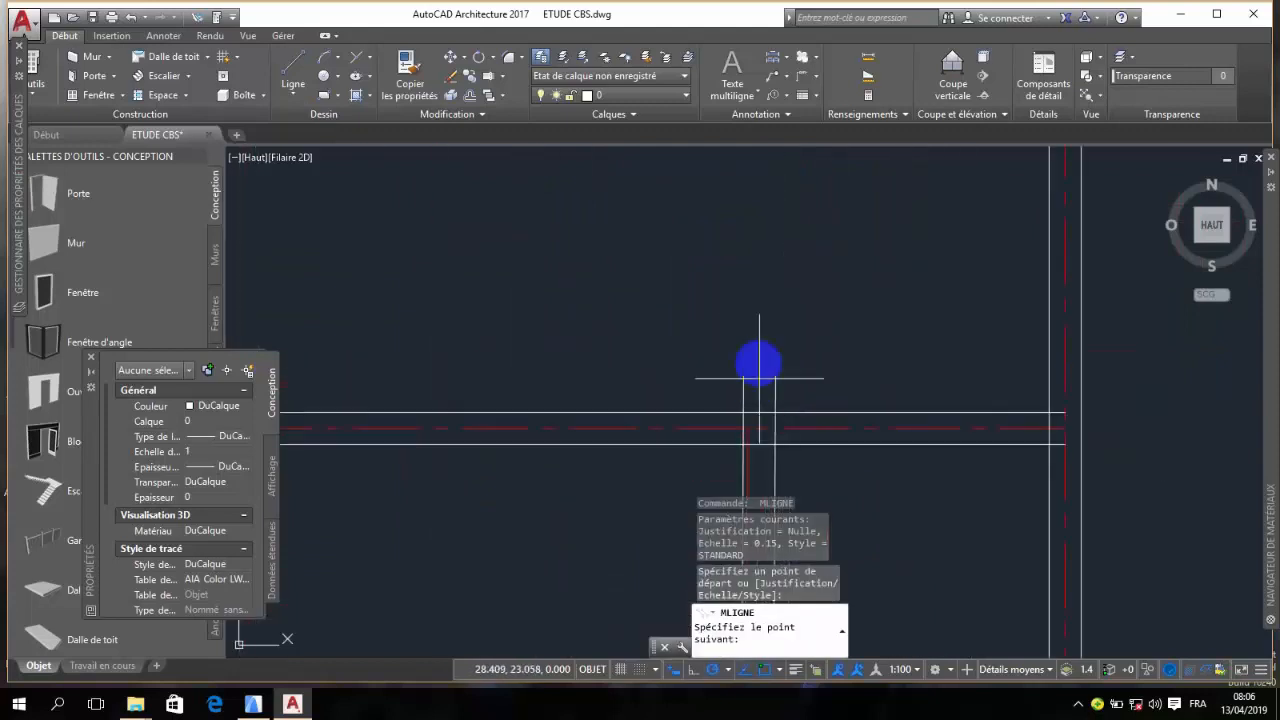
scroll(760, 366, "up", 9)
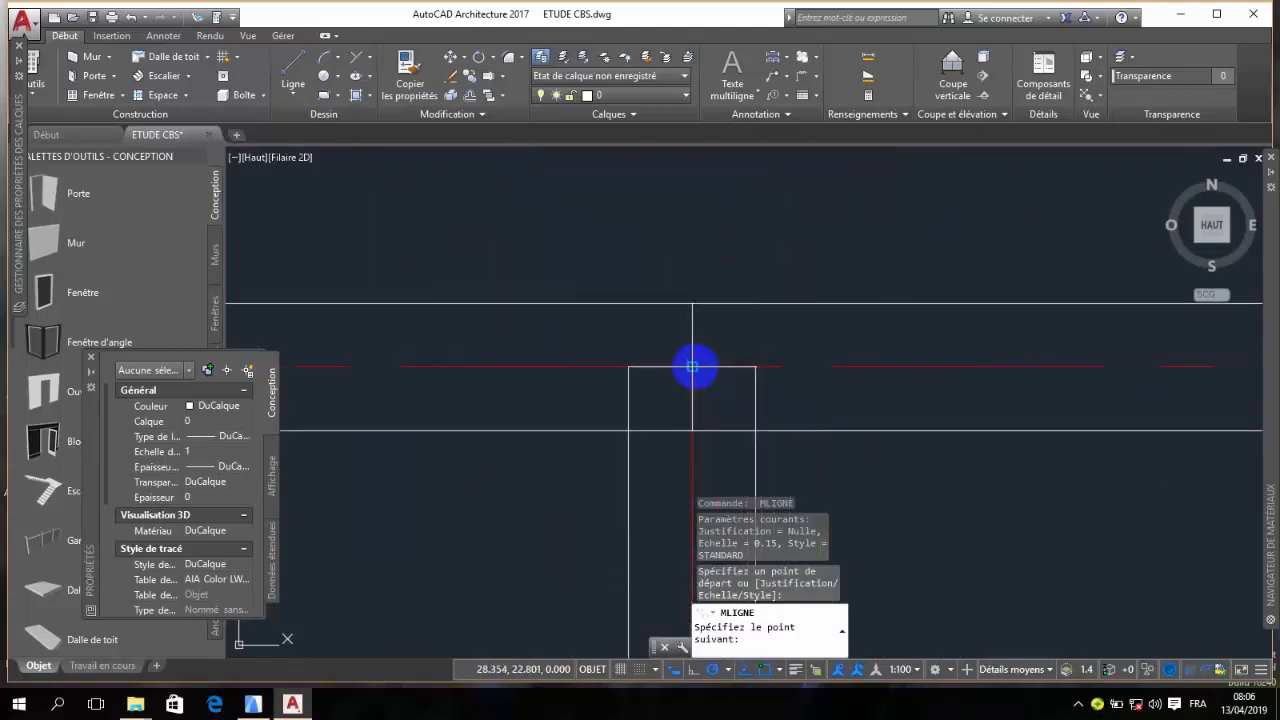
left_click(692, 366)
key("Return")
scroll(797, 218, "down", 6)
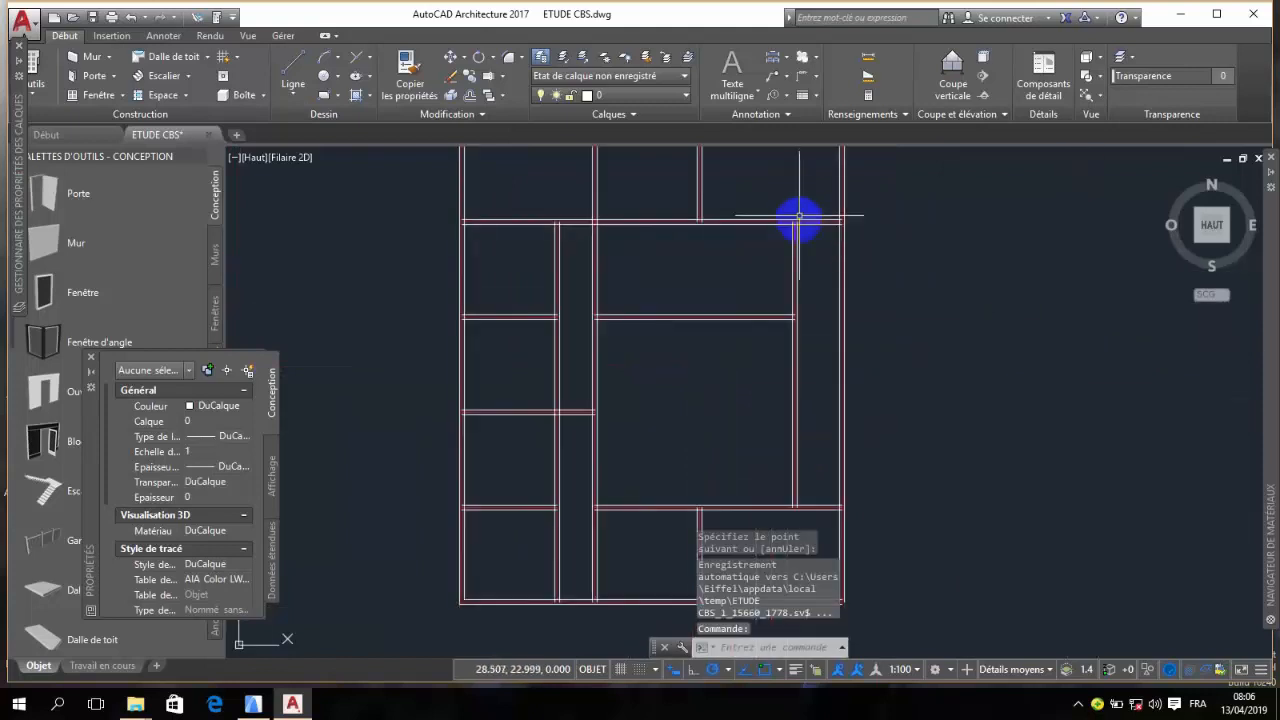
- Select the whole plan drawn with multiline walls and explode it into separate lines, leaving out the axis copy
scroll(800, 228, "up", 7)
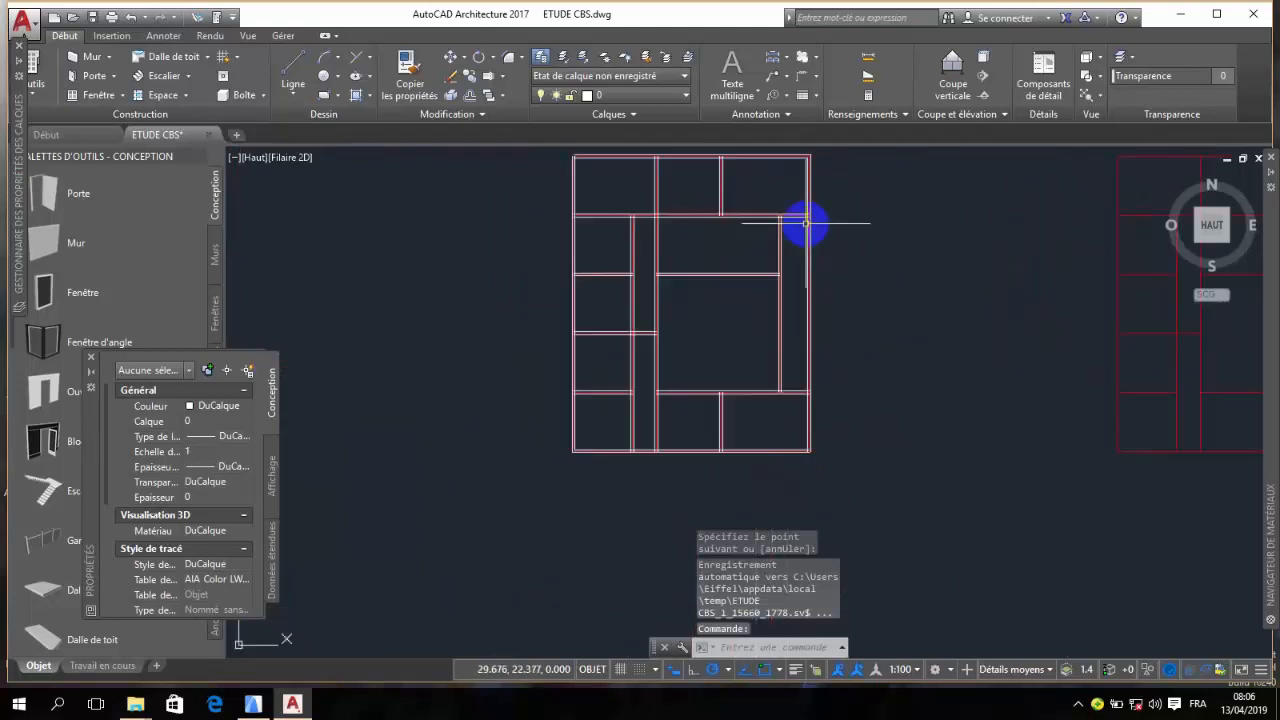
scroll(811, 268, "up", 5)
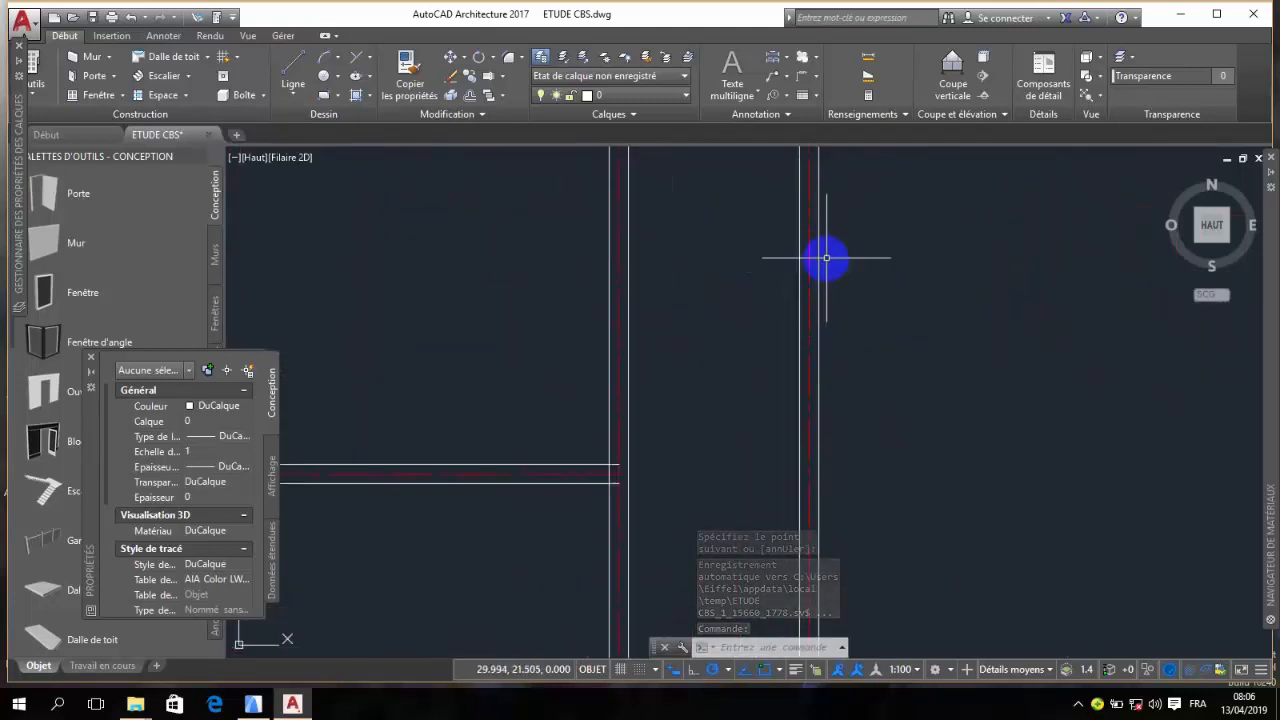
scroll(800, 312, "down", 6)
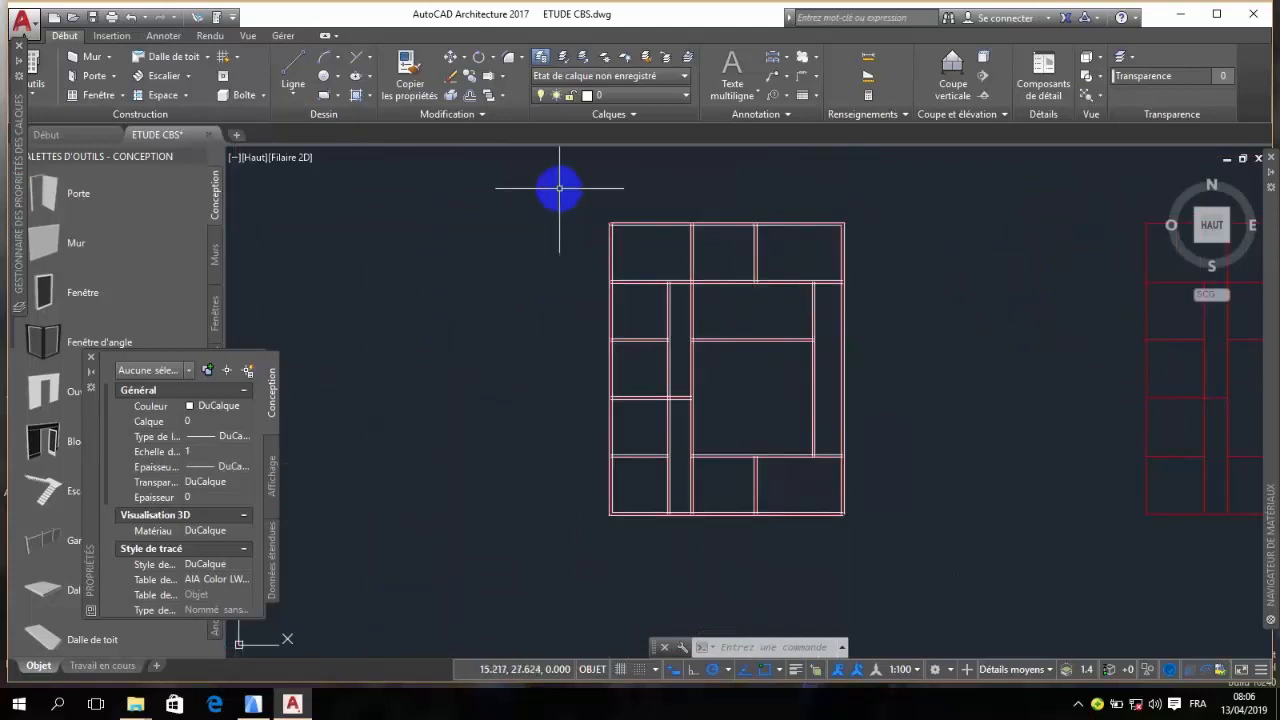
scroll(600, 200, "up", 5)
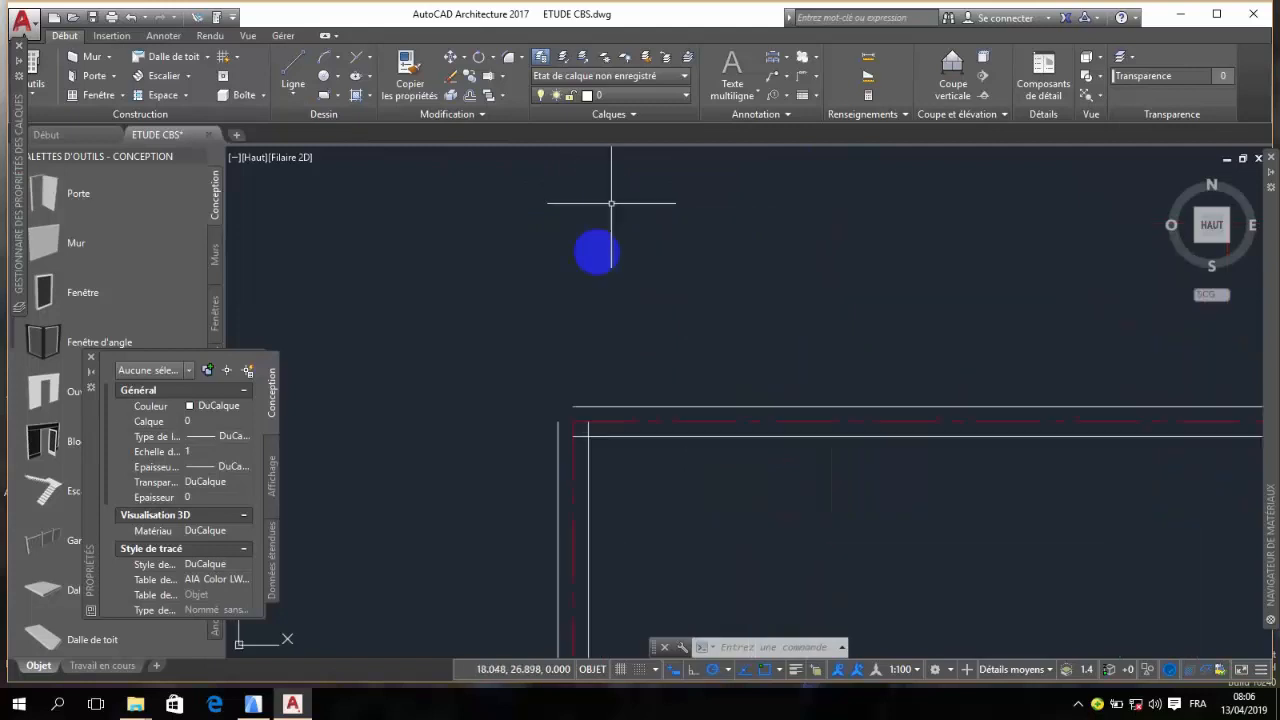
scroll(568, 299, "down", 3)
scroll(546, 226, "down", 4)
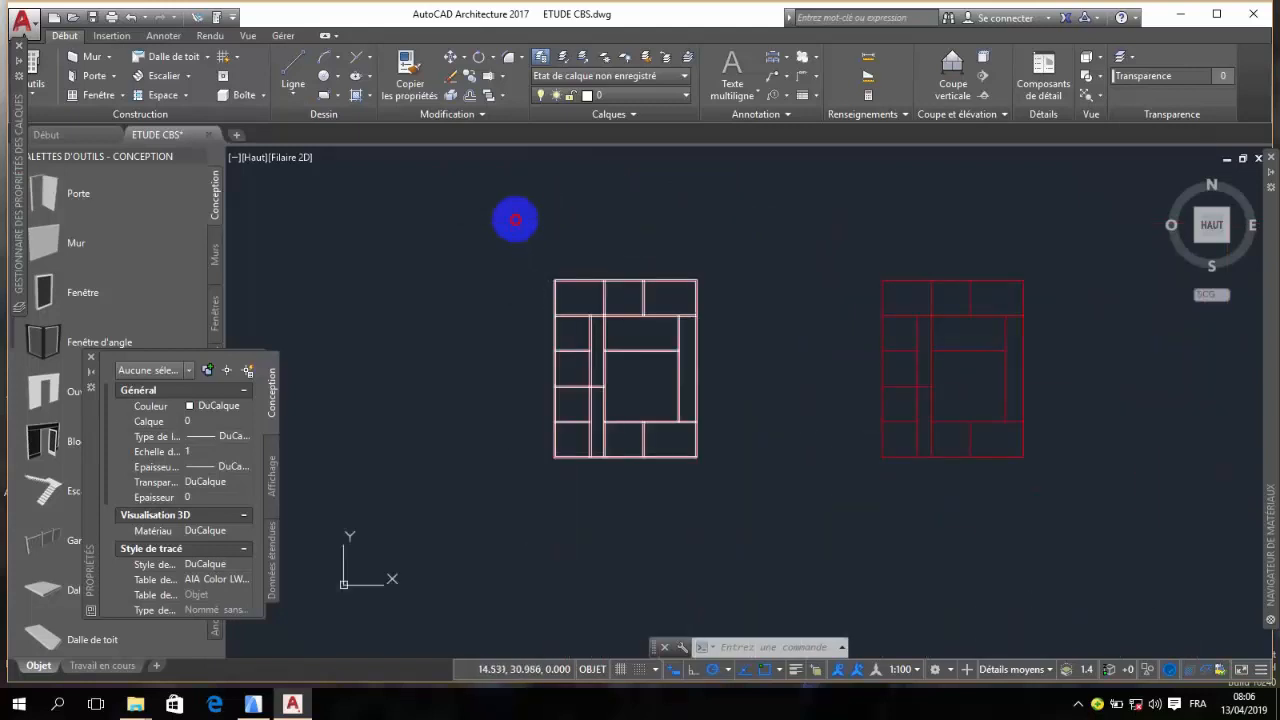
left_click(515, 220)
left_click(766, 503)
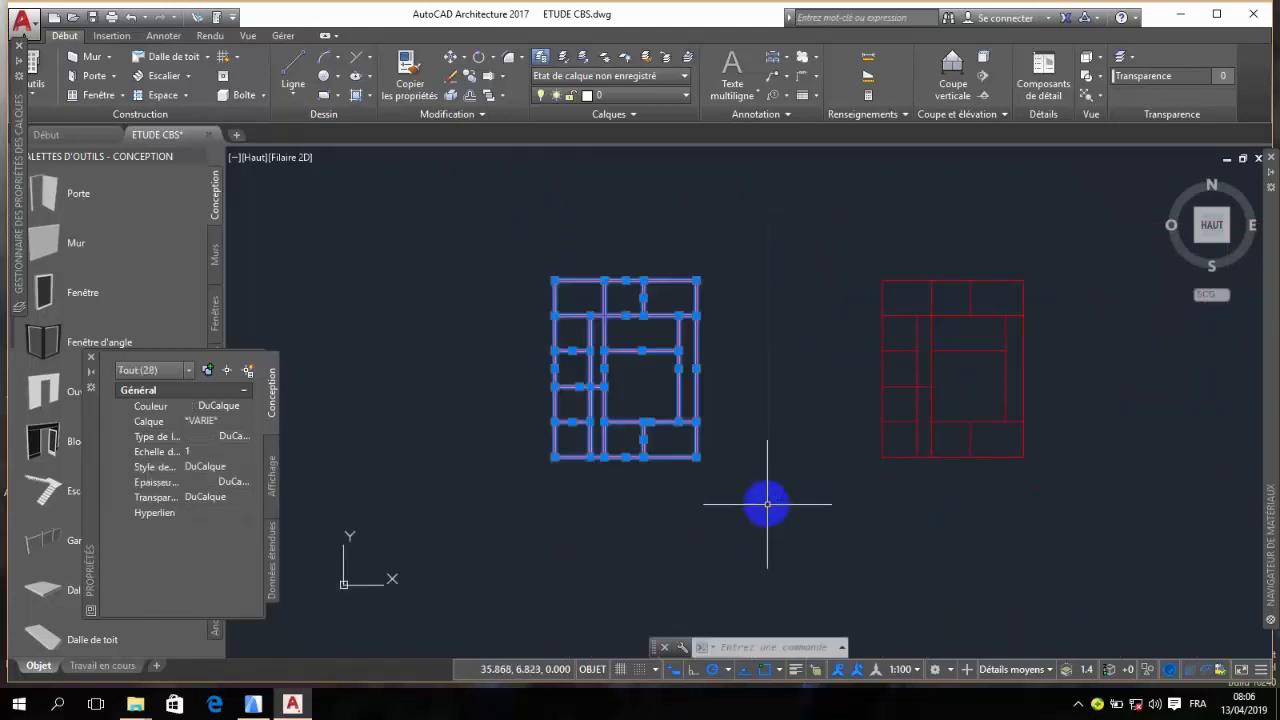
left_click(66, 36)
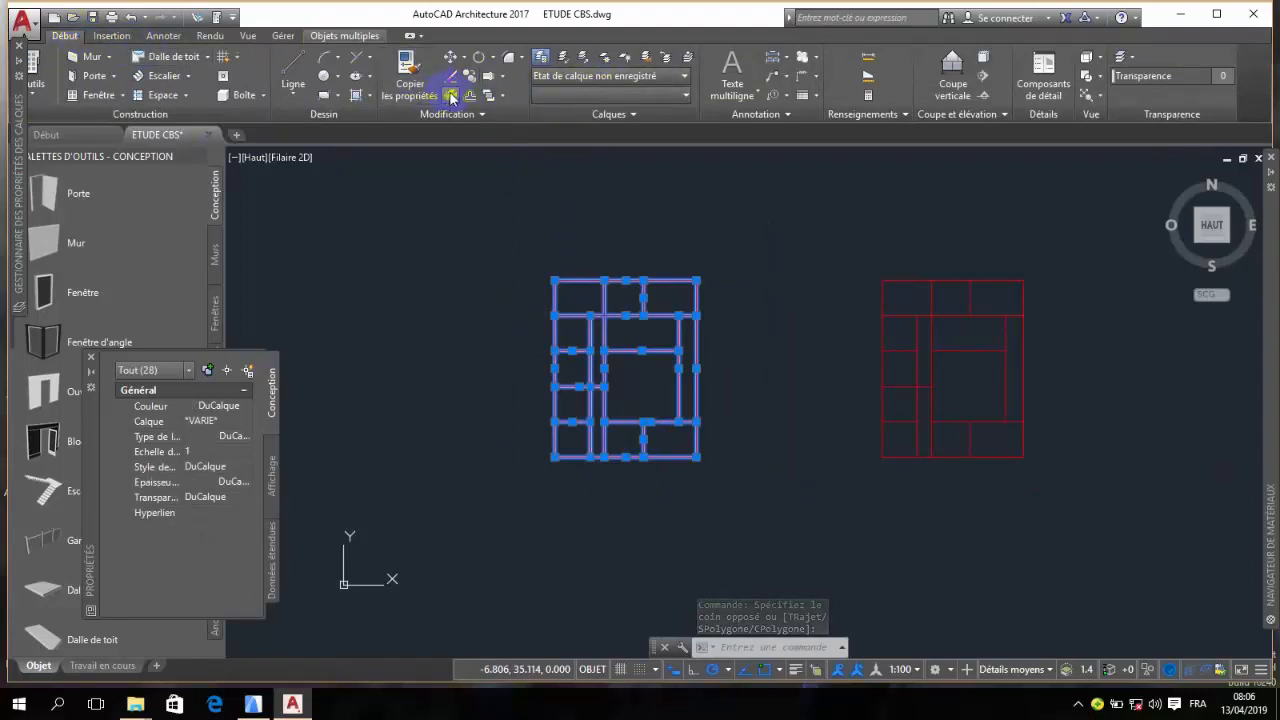
left_click(451, 95)
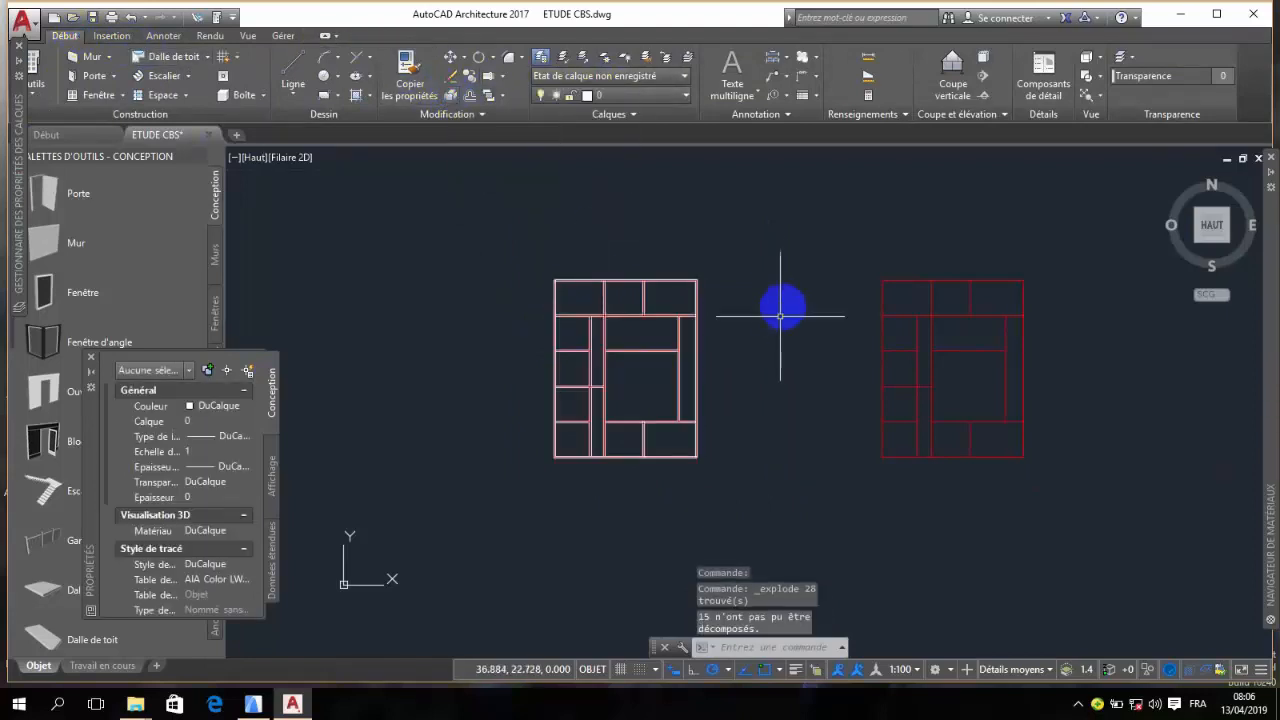
- Examine the outer corners and wall junctions of the exploded plan for line ends that do not meet
scroll(705, 285, "up", 5)
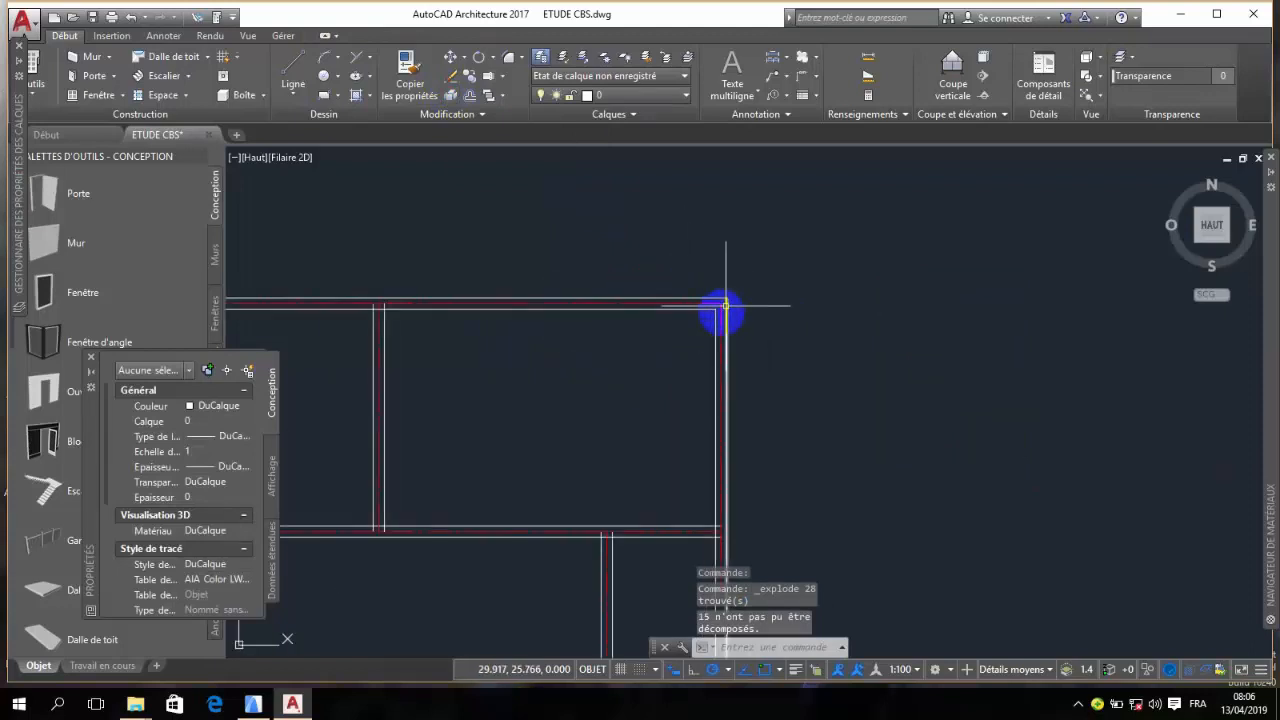
scroll(784, 274, "down", 3)
scroll(409, 277, "up", 3)
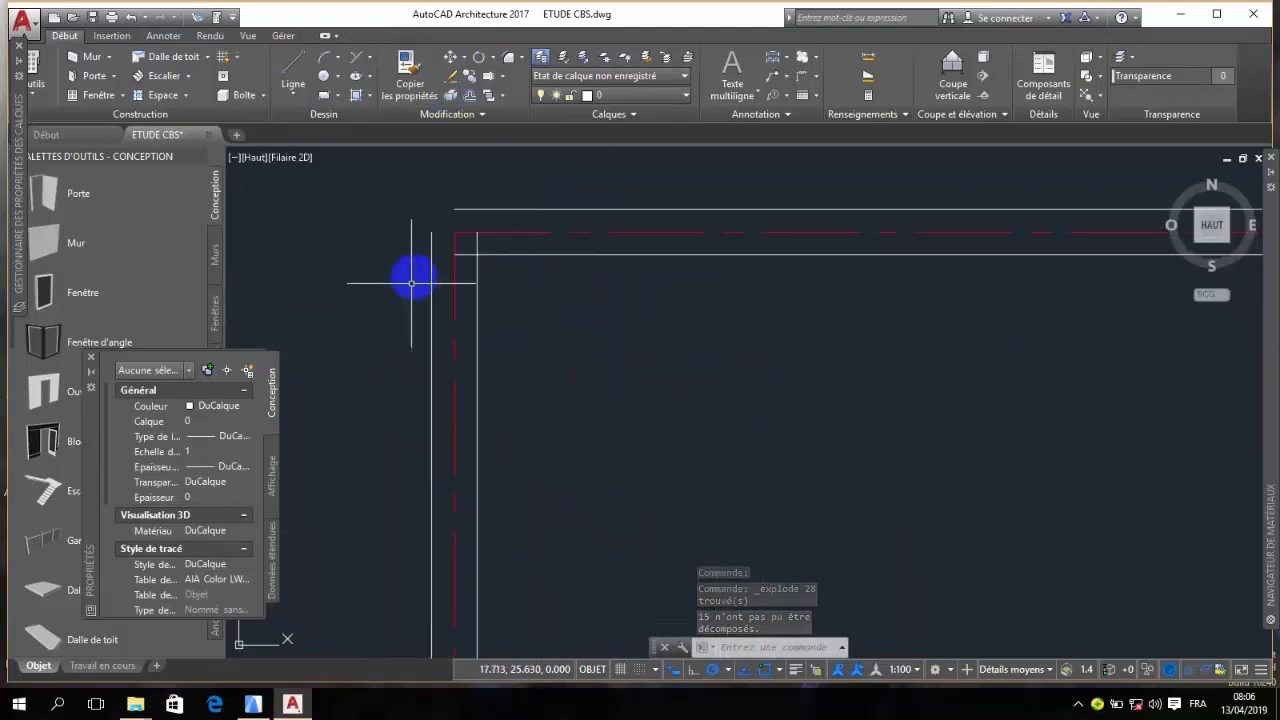
scroll(429, 257, "down", 3)
scroll(517, 231, "down", 4)
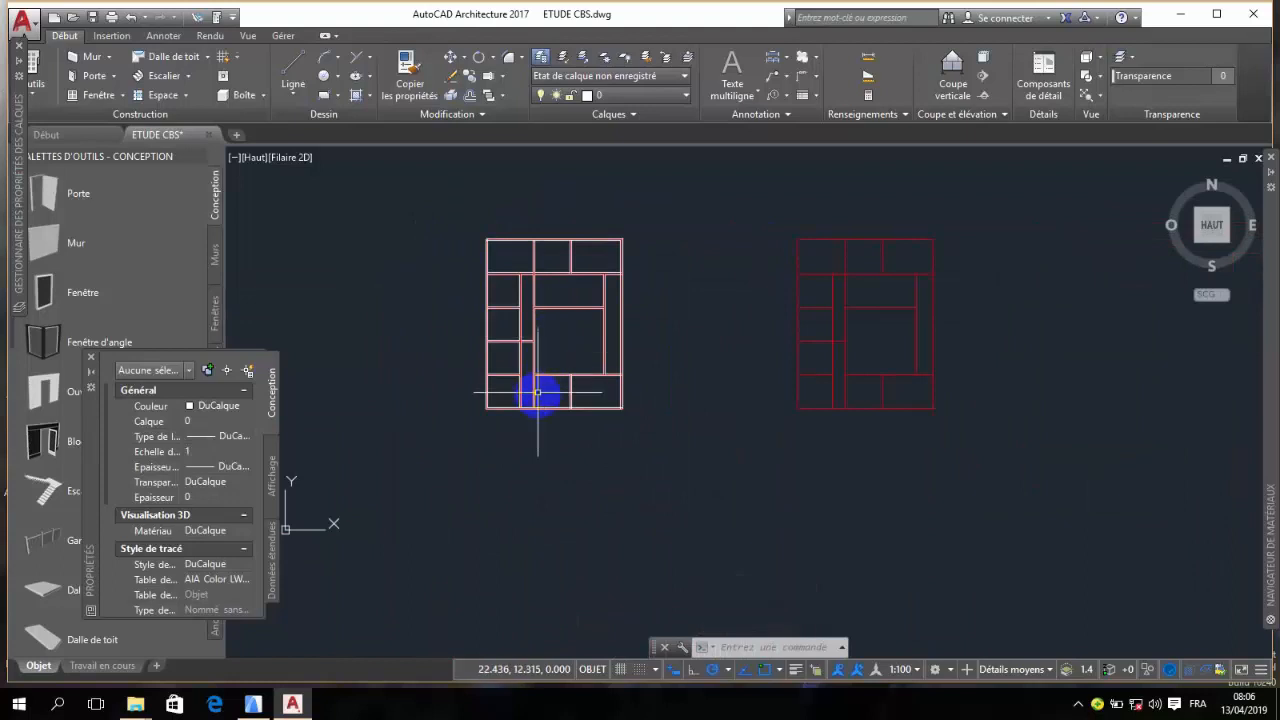
scroll(530, 400, "up", 4)
scroll(604, 468, "down", 3)
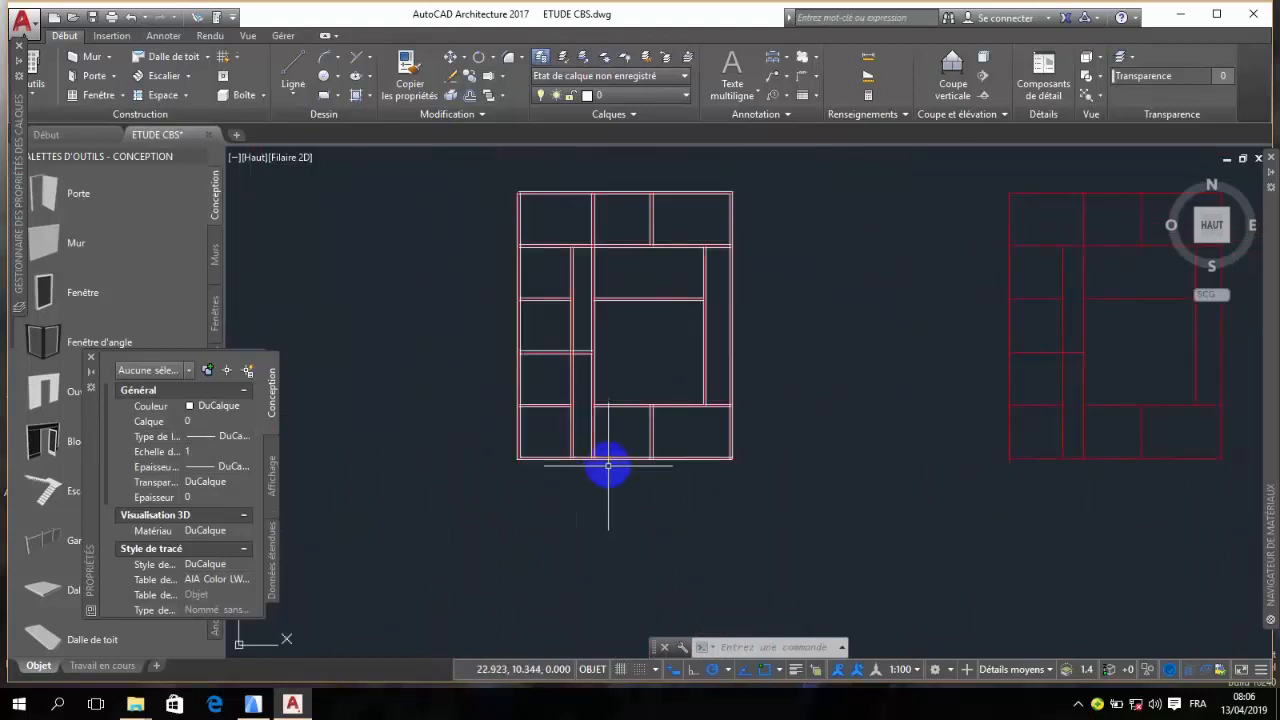
scroll(498, 181, "up", 3)
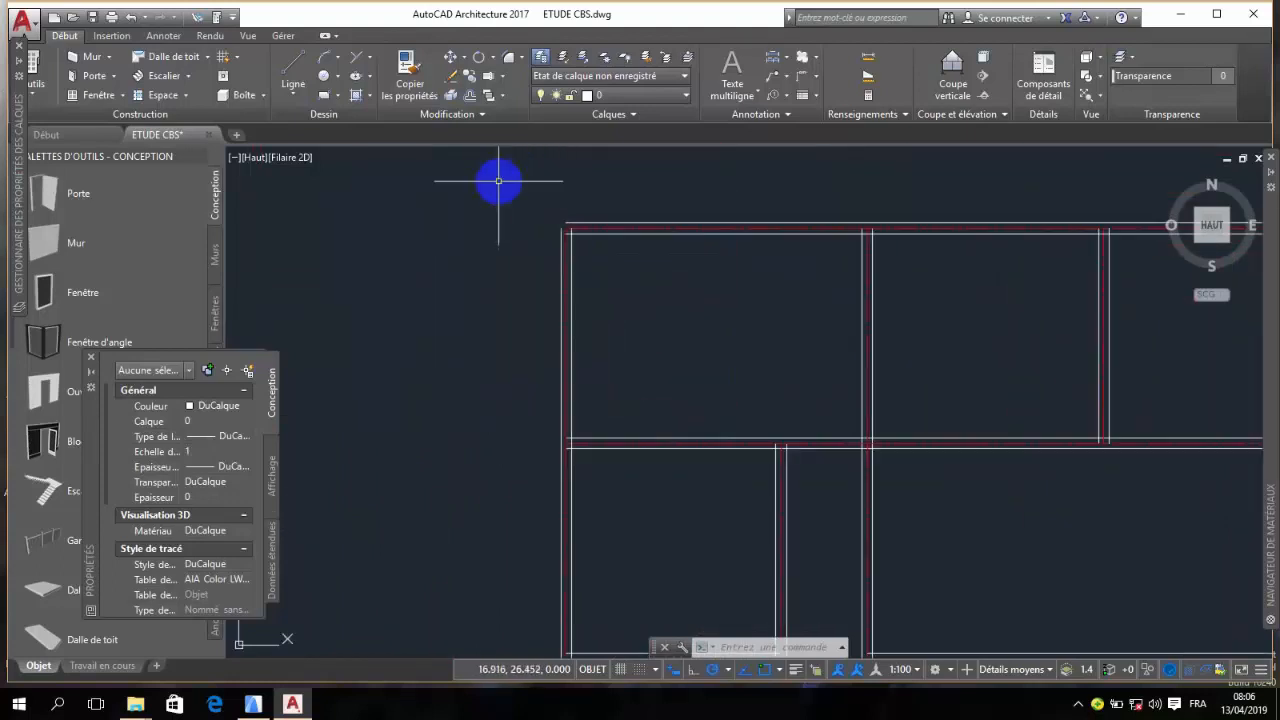
scroll(580, 200, "up", 3)
scroll(578, 199, "up", 2)
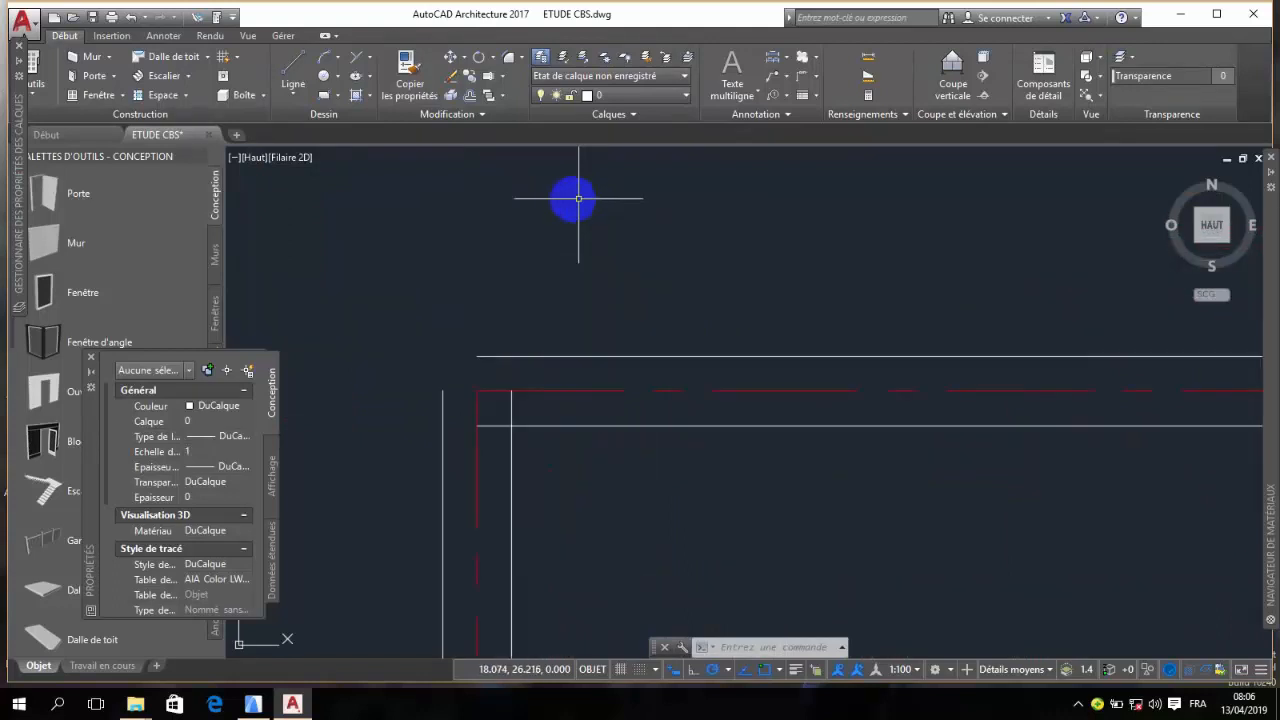
scroll(486, 220, "down", 6)
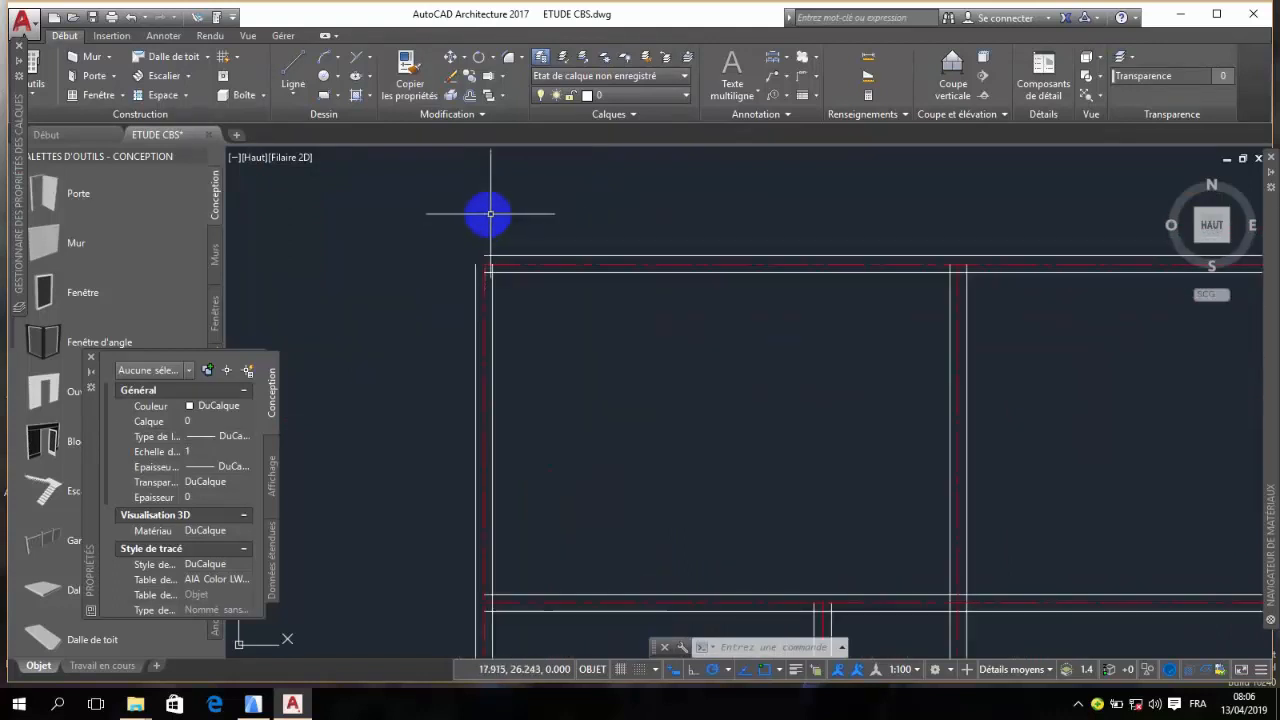
scroll(490, 213, "down", 4)
scroll(466, 214, "up", 1)
scroll(462, 252, "up", 2)
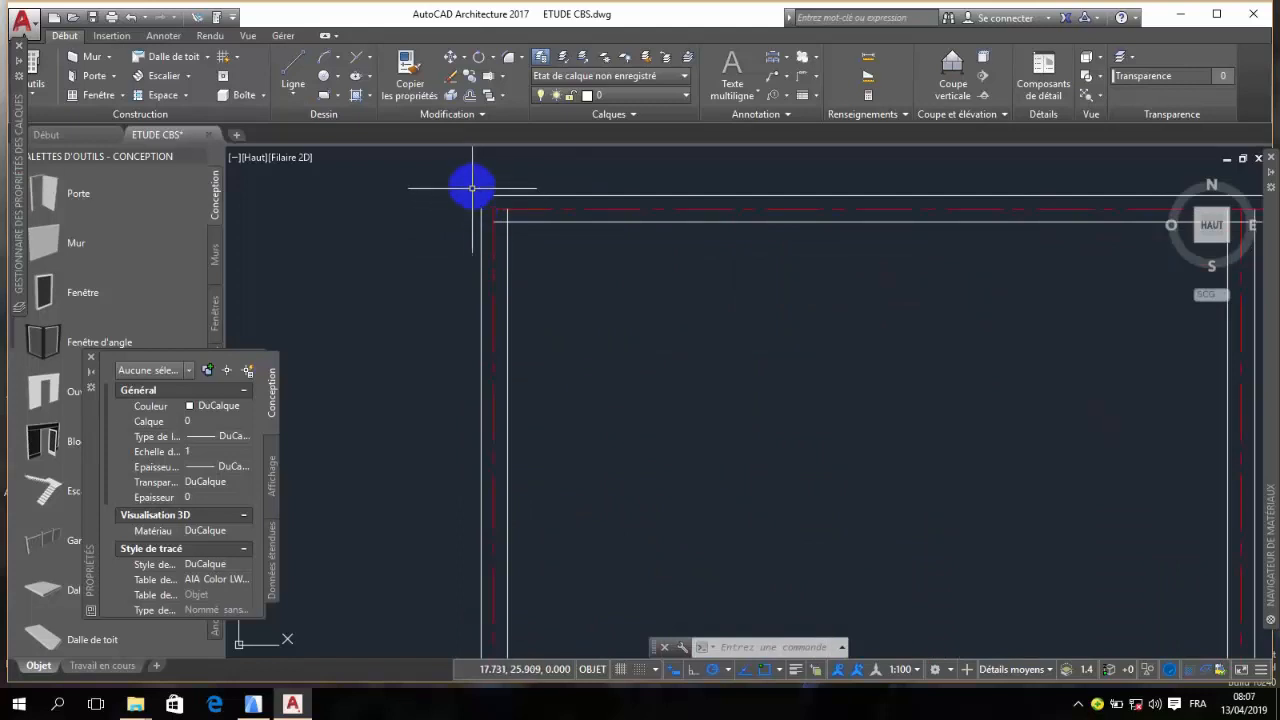
- Fillet the inner lines of the outer walls at the plan's upper-left corner, with the trim mode set to AJustement
left_click(508, 60)
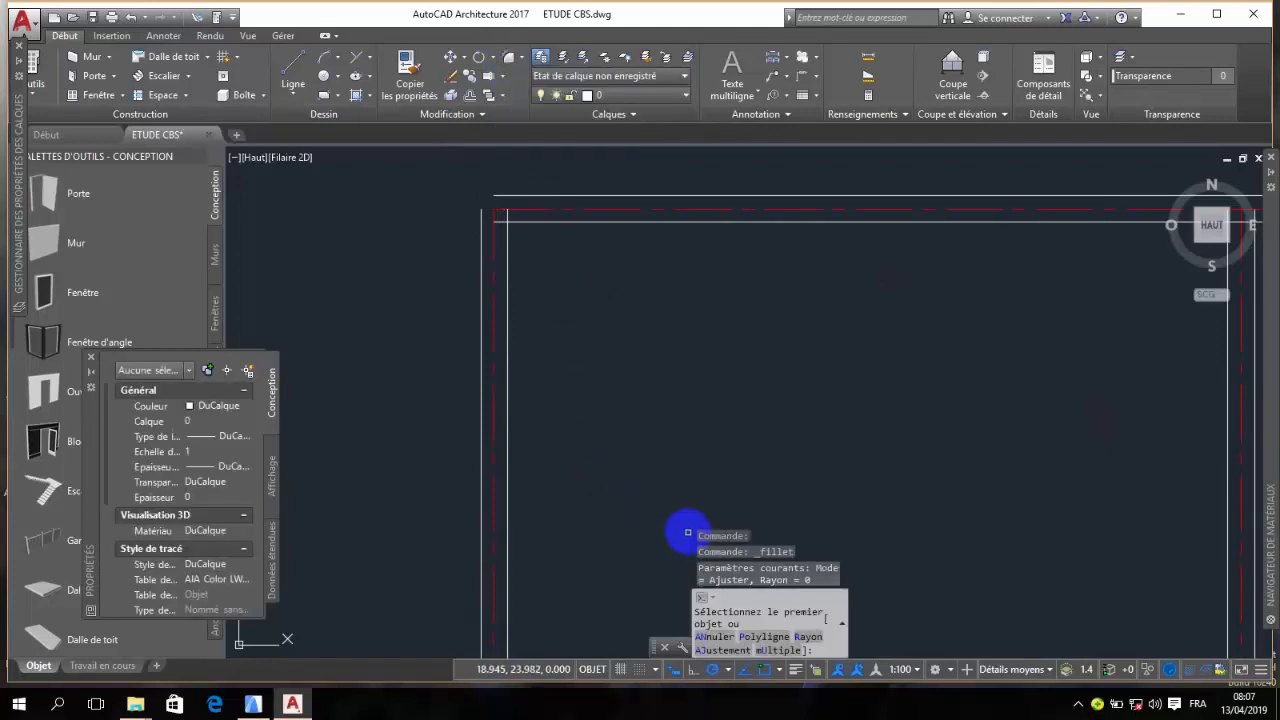
type("aj")
key("Return")
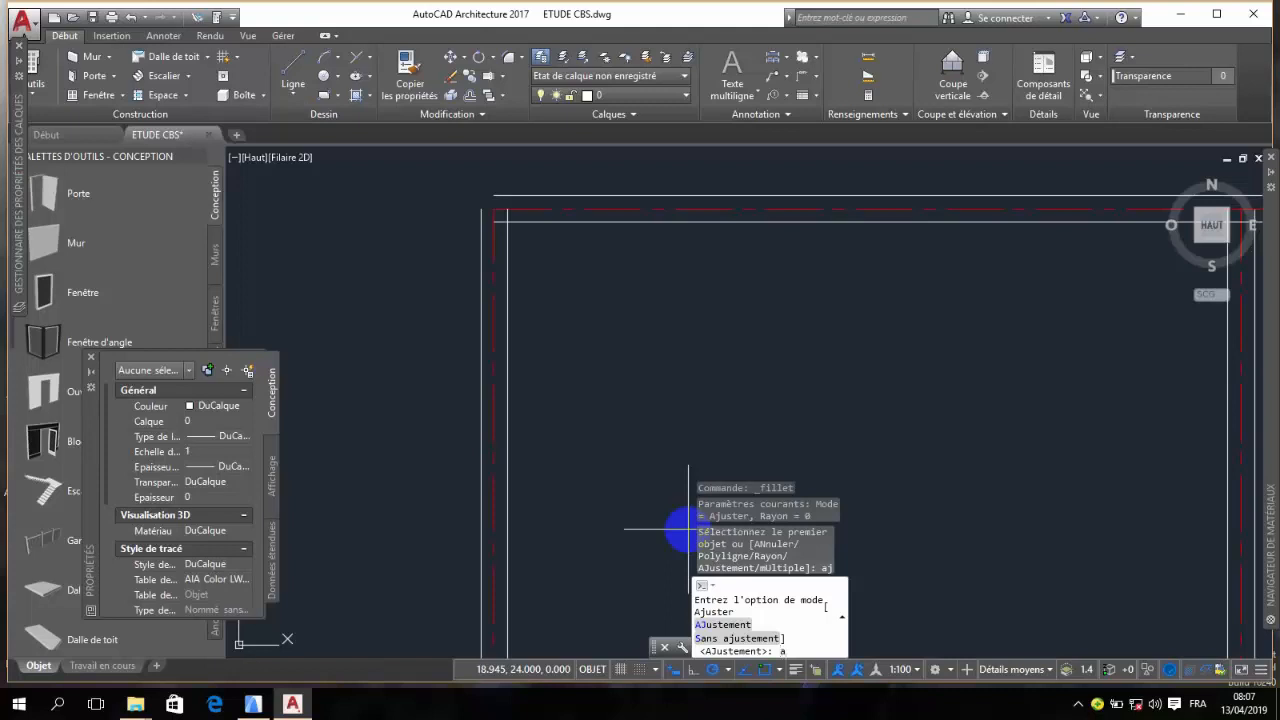
key("Return")
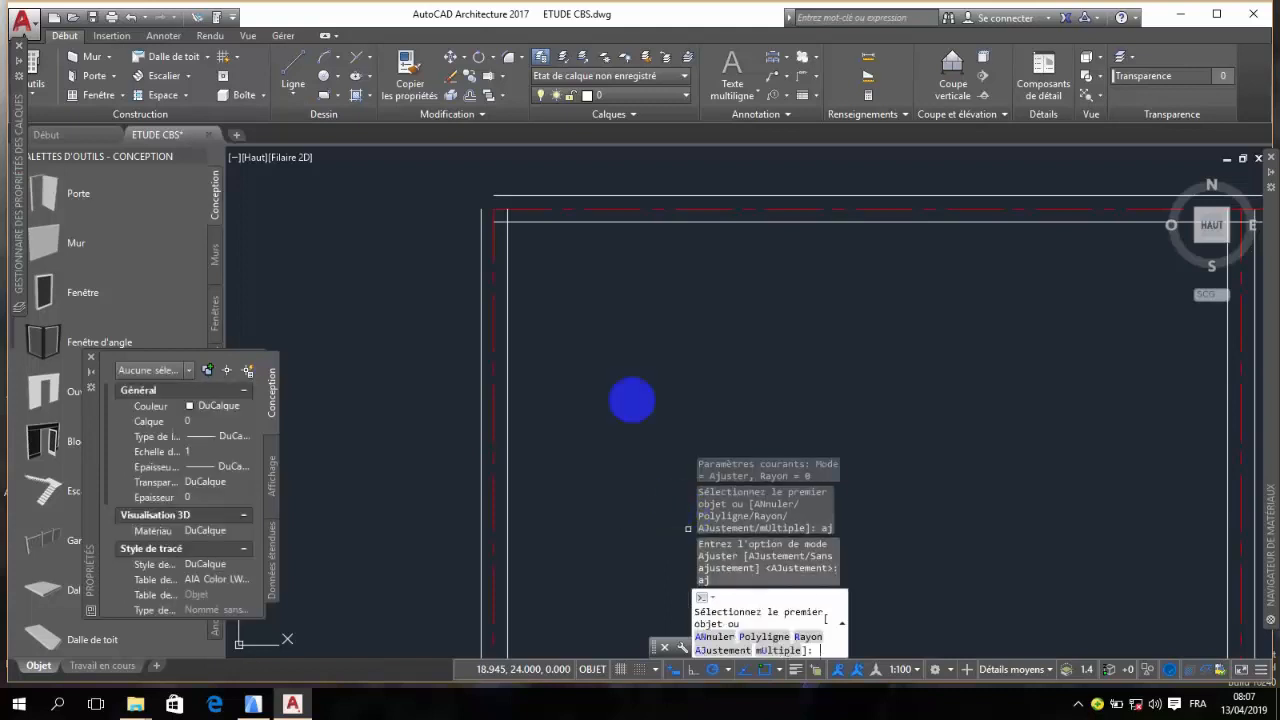
left_click(530, 223)
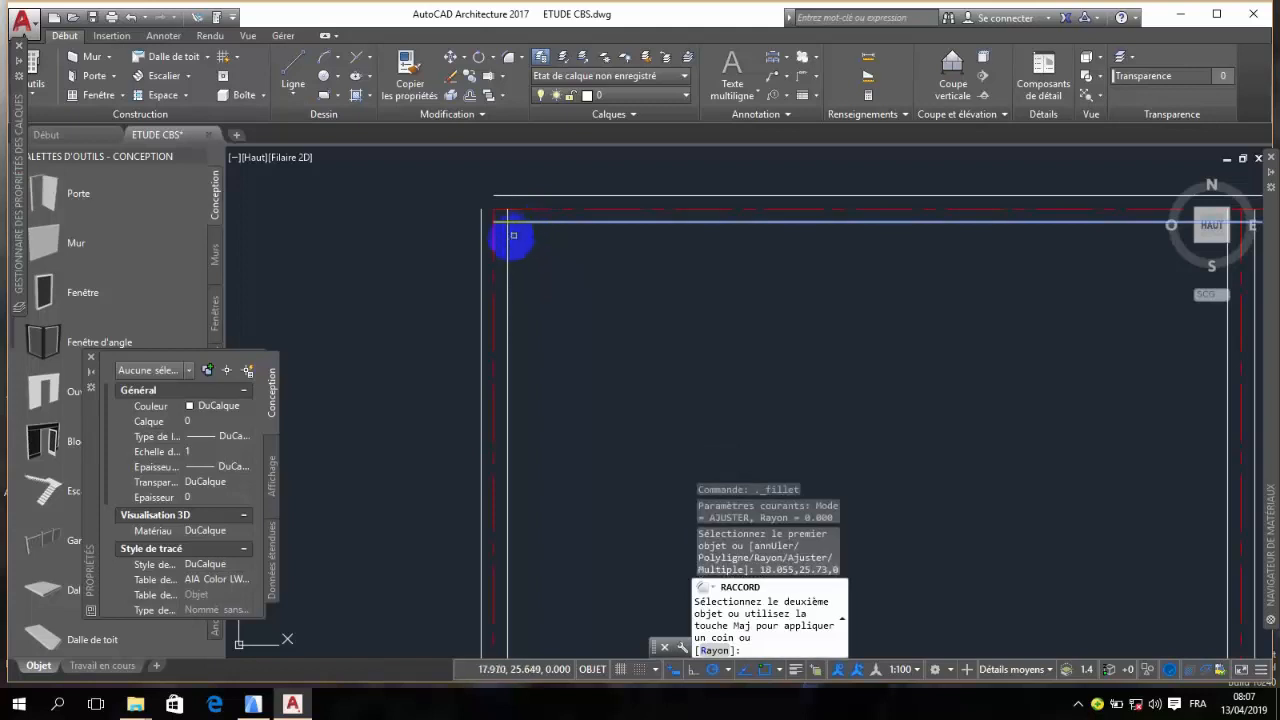
left_click(508, 240)
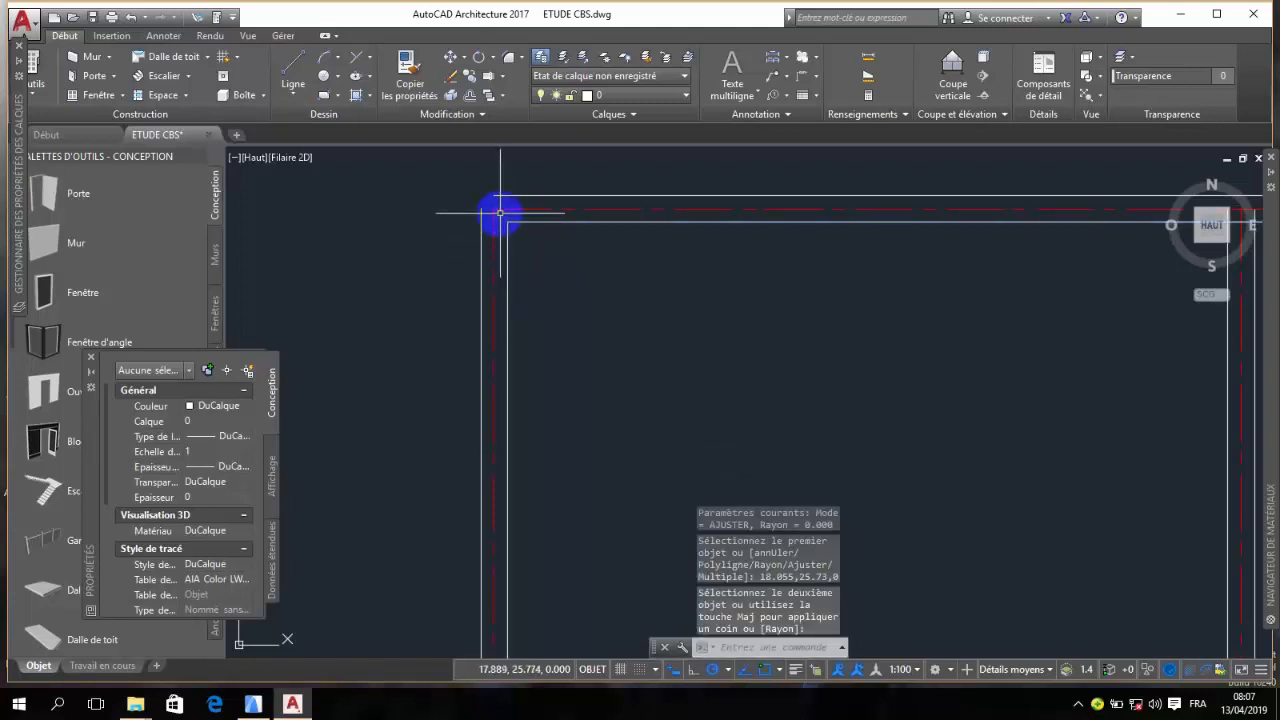
- Fillet the outer lines of the outer walls at the plan's upper-left corner into a sharp corner
key("Return")
left_click(507, 194)
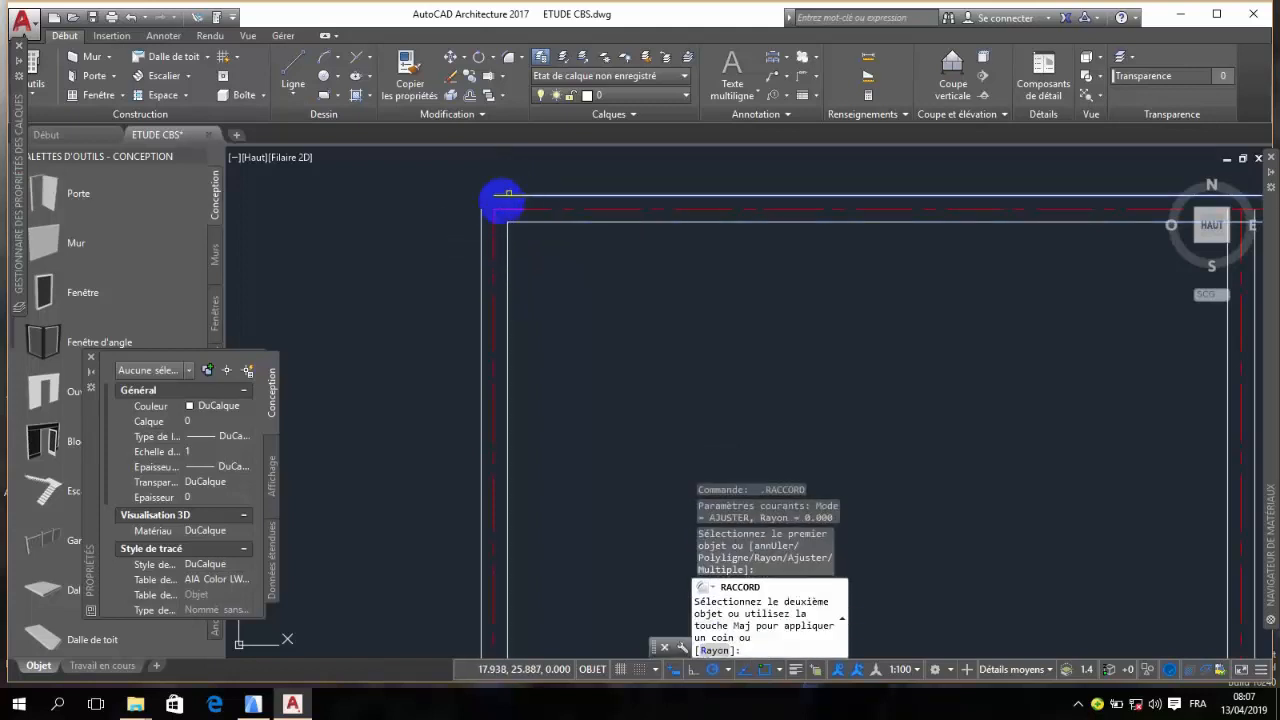
left_click(483, 218)
- Fillet the outer lines of the outer walls at the plan's lower-right corner into a sharp corner
scroll(417, 234, "down", 5)
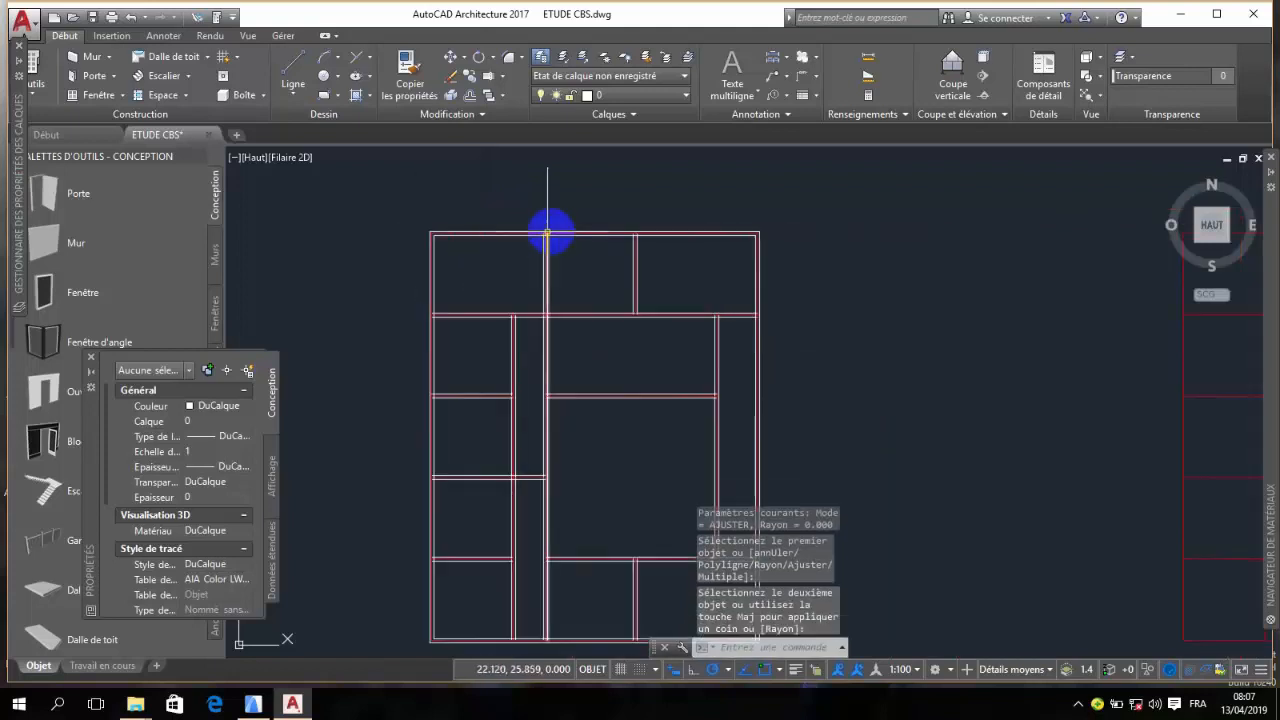
scroll(514, 265, "up", 5)
scroll(470, 275, "down", 5)
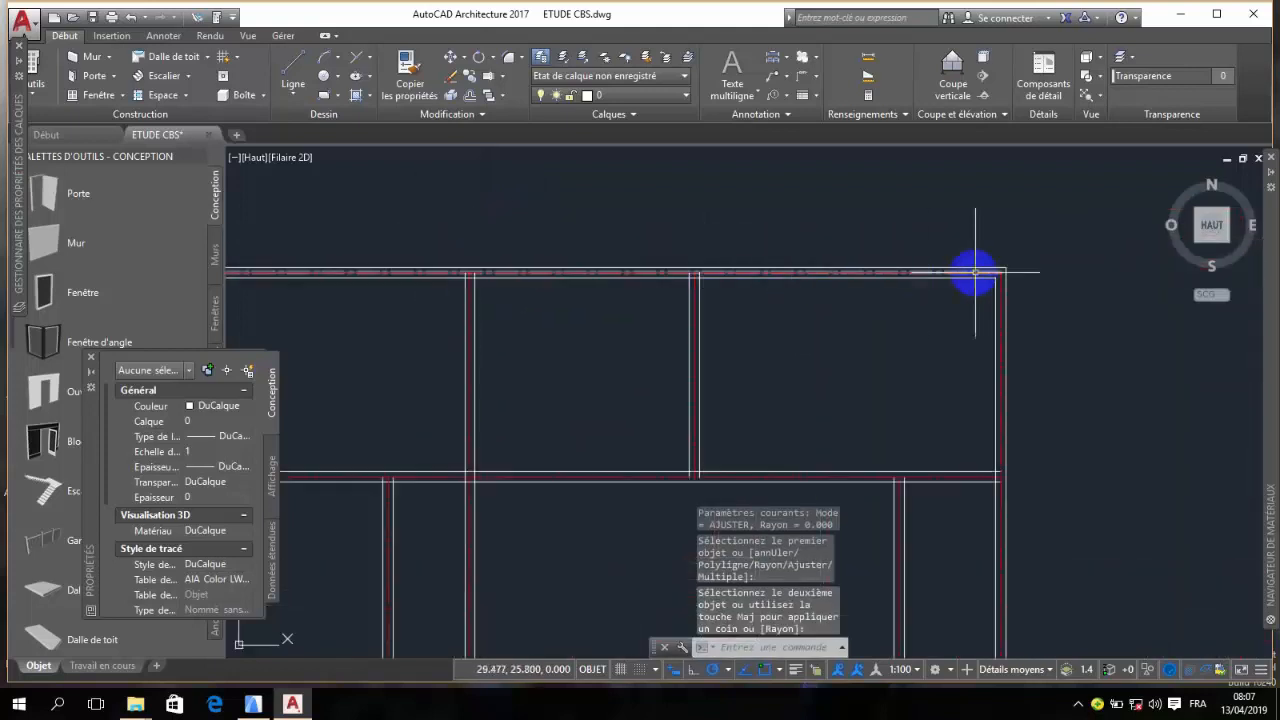
scroll(1030, 246, "down", 4)
scroll(1017, 443, "down", 1)
scroll(1029, 506, "up", 10)
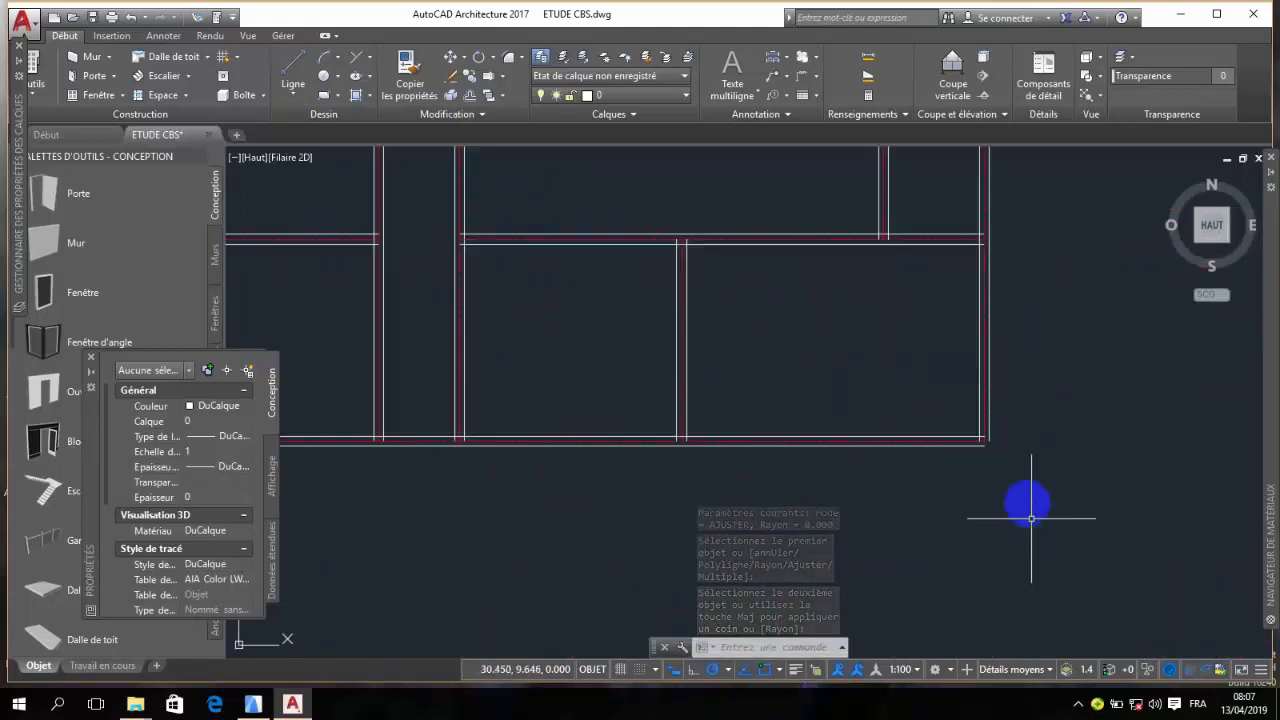
scroll(930, 448, "up", 4)
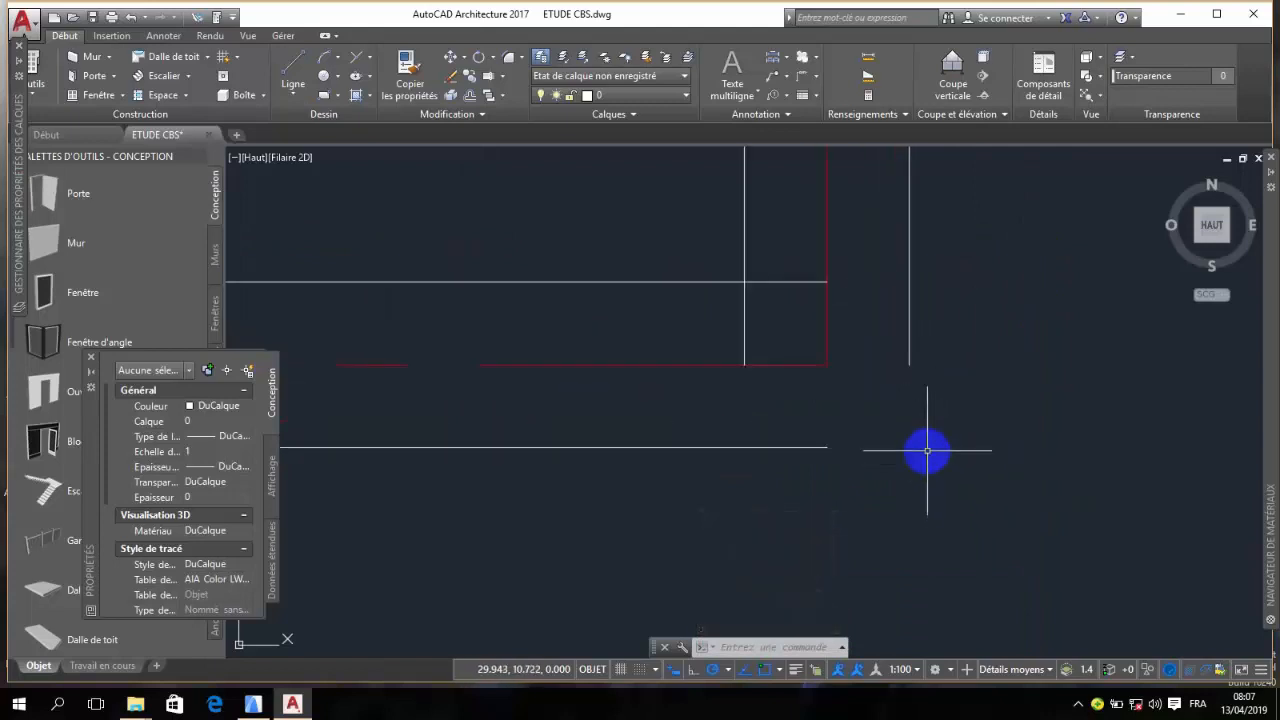
key("Return")
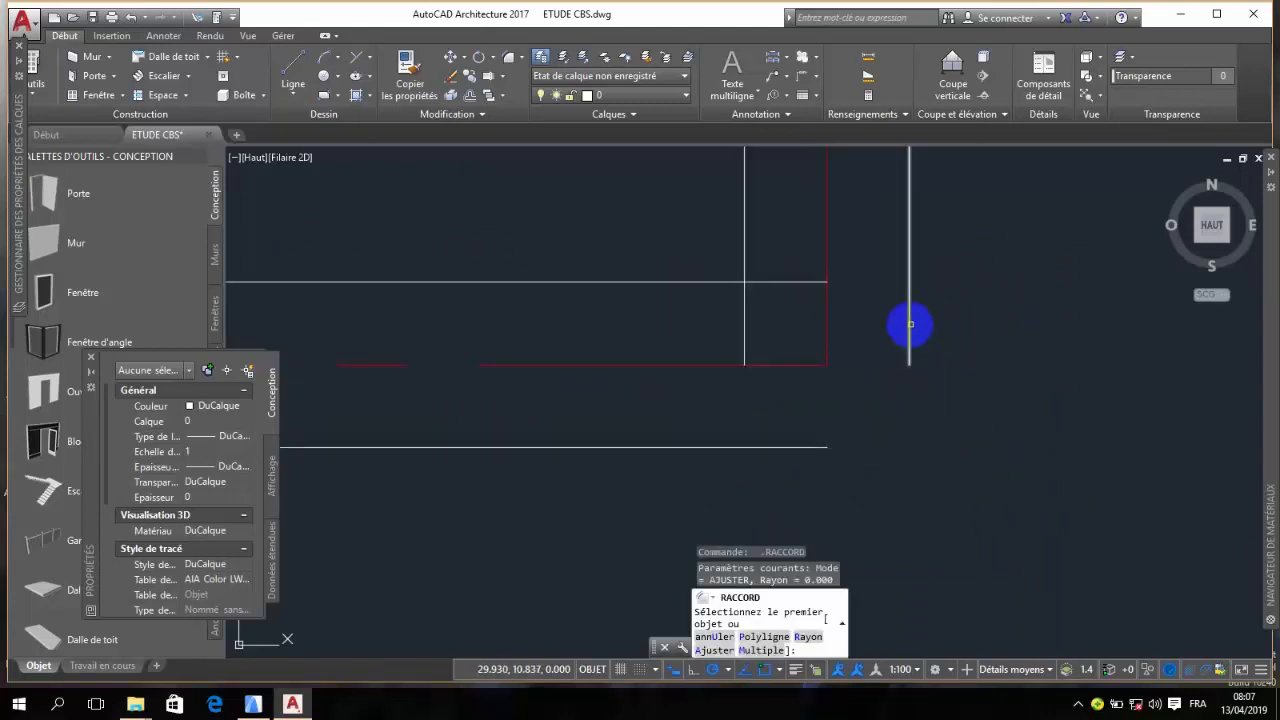
left_click(910, 324)
left_click(812, 441)
- Fillet the inner lines of the outer walls at the plan's lower-right corner into a sharp corner
key("Return")
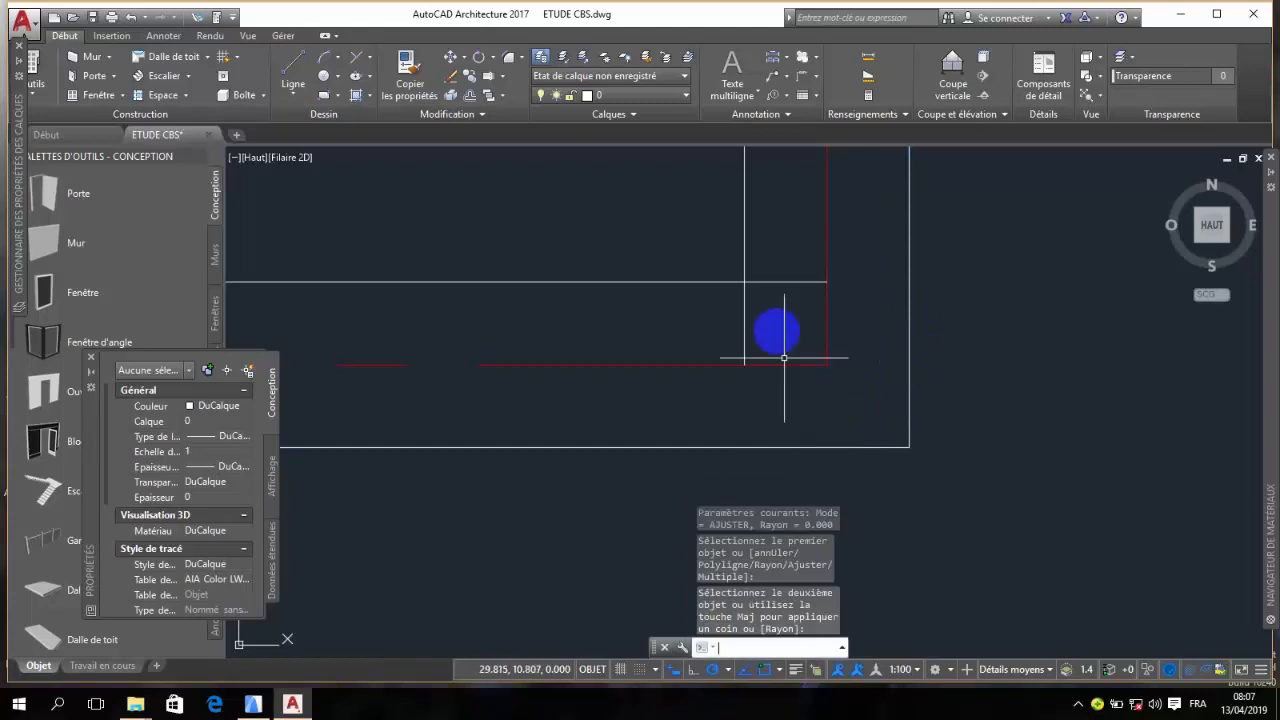
left_click(744, 256)
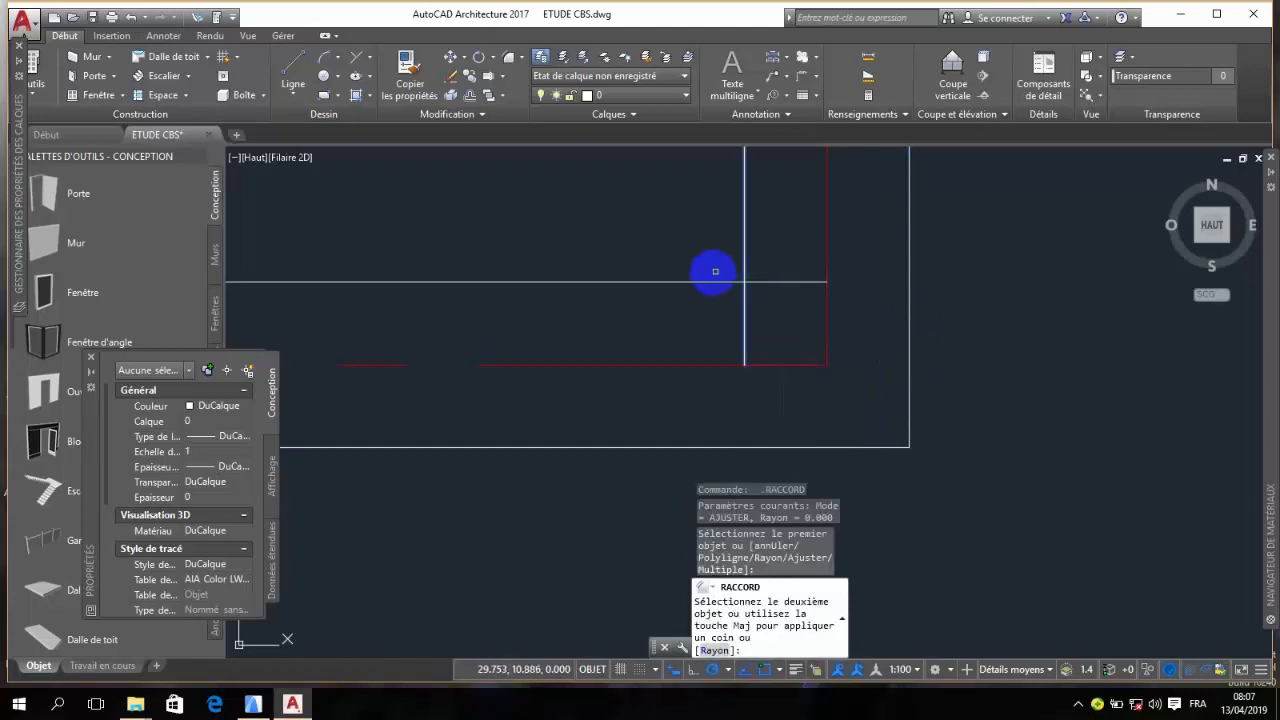
left_click(706, 283)
scroll(1068, 321, "down", 5)
scroll(1068, 321, "down", 3)
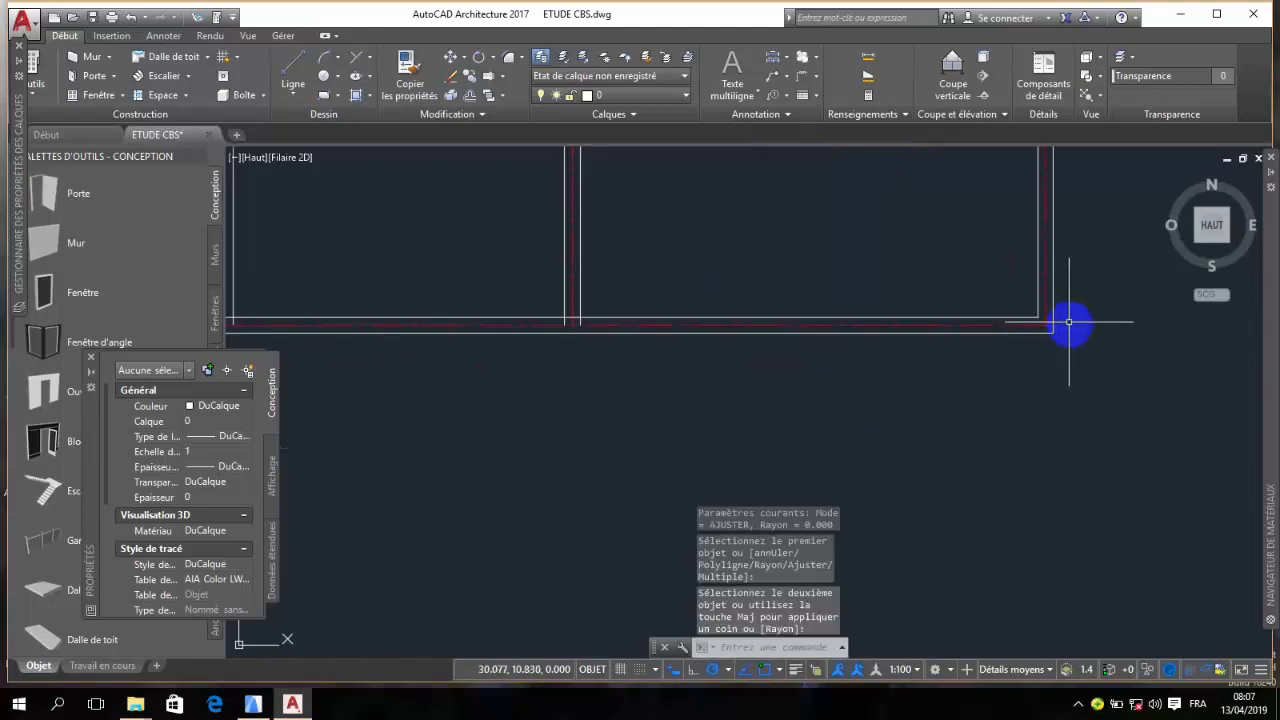
scroll(851, 434, "down", 5)
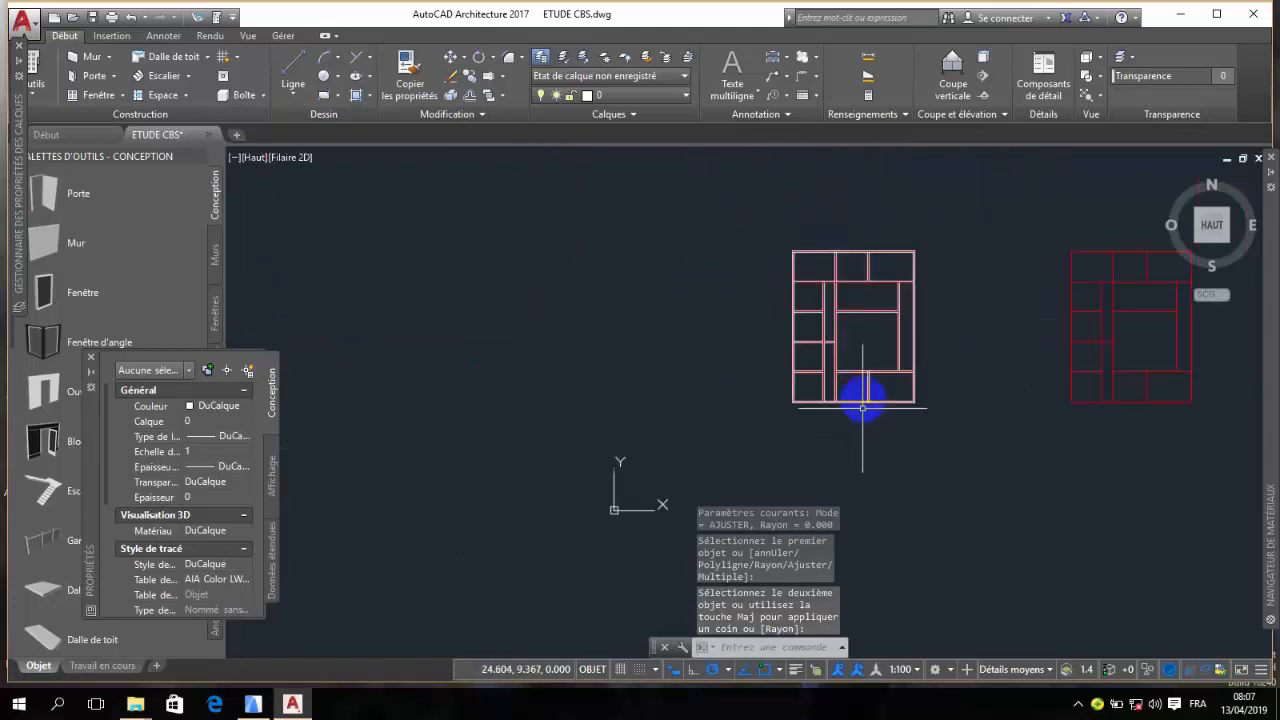
- Trim the overlapping lines where the first interior partition meets the upper outer wall, using all objects as cutting edges
scroll(863, 280, "up", 10)
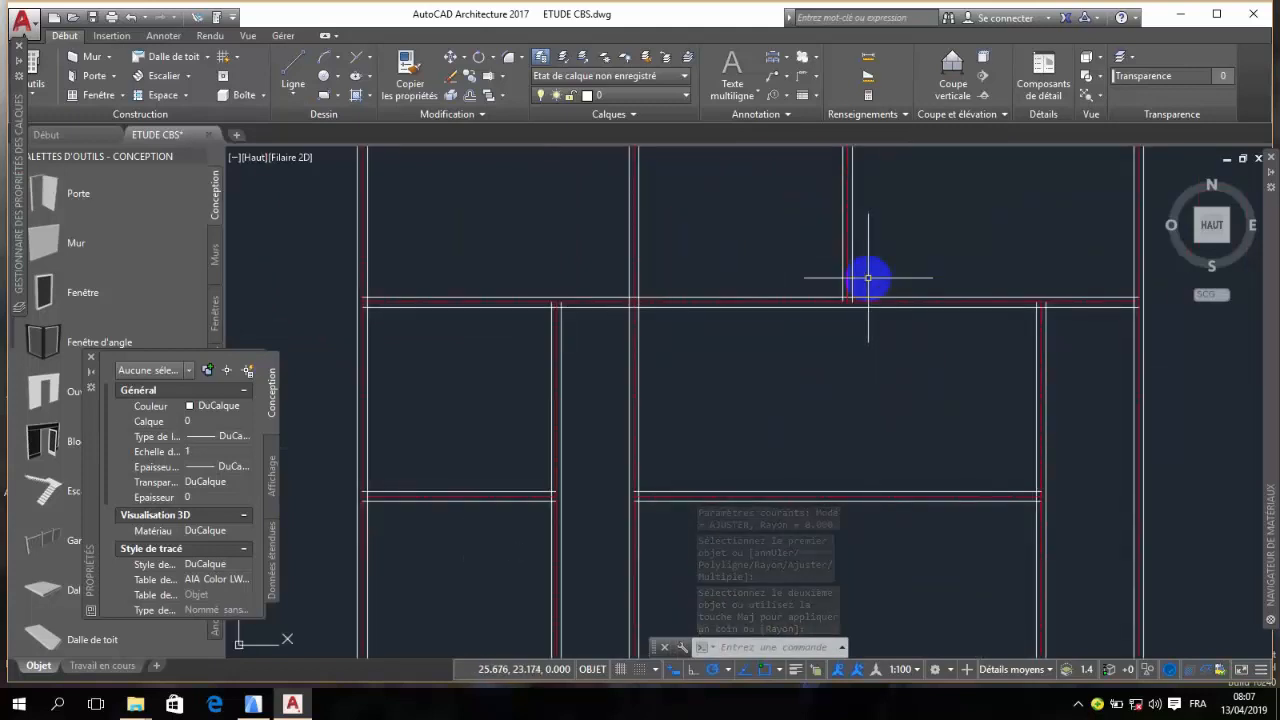
scroll(868, 279, "down", 5)
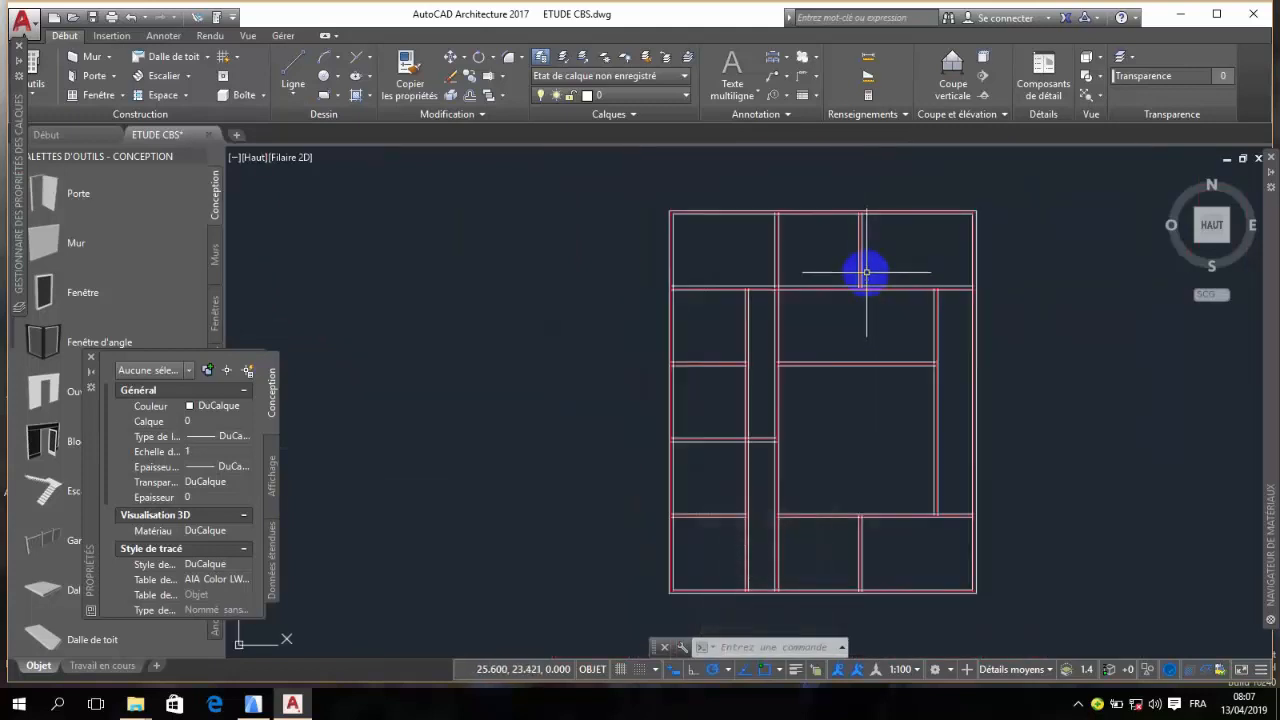
scroll(762, 227, "up", 8)
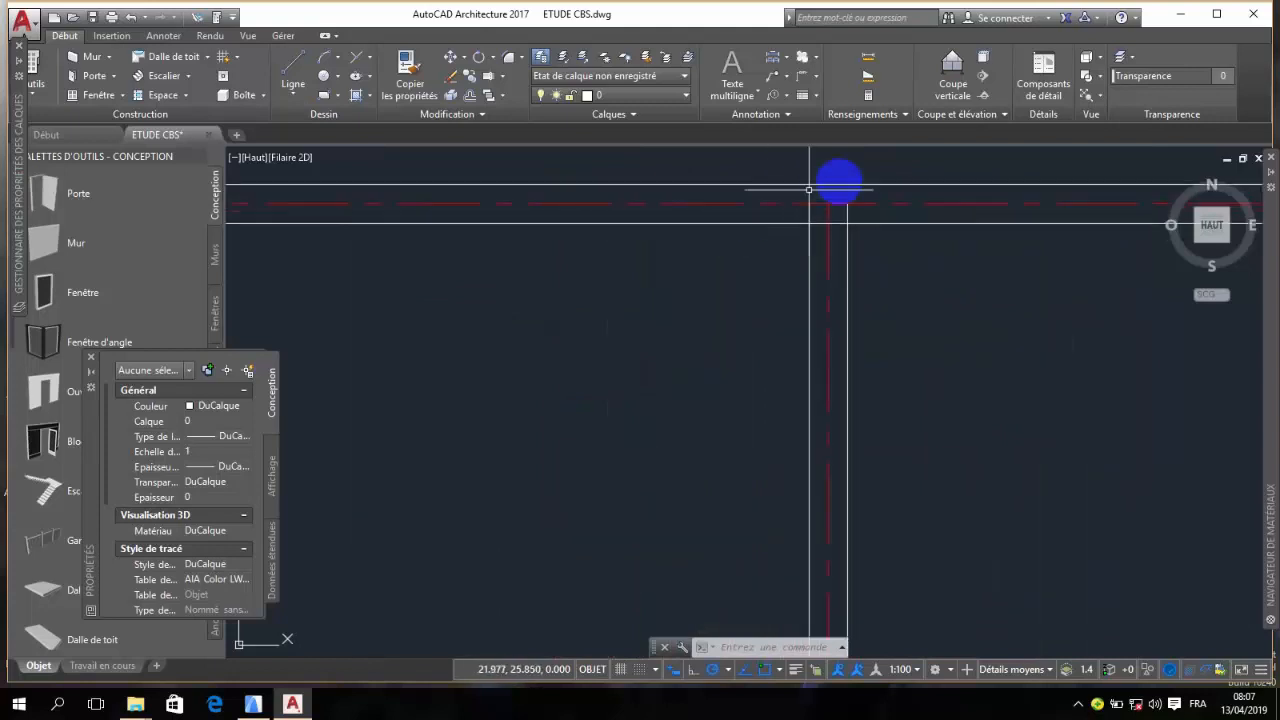
key("Escape")
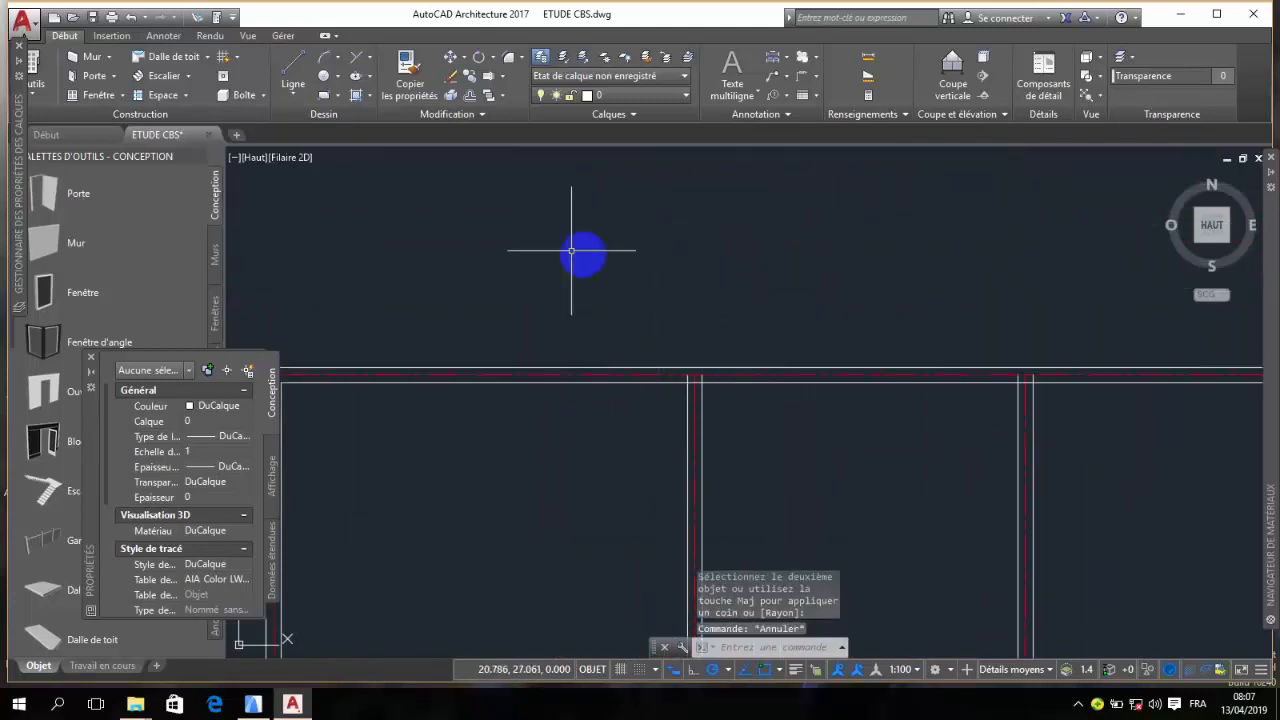
left_click(503, 82)
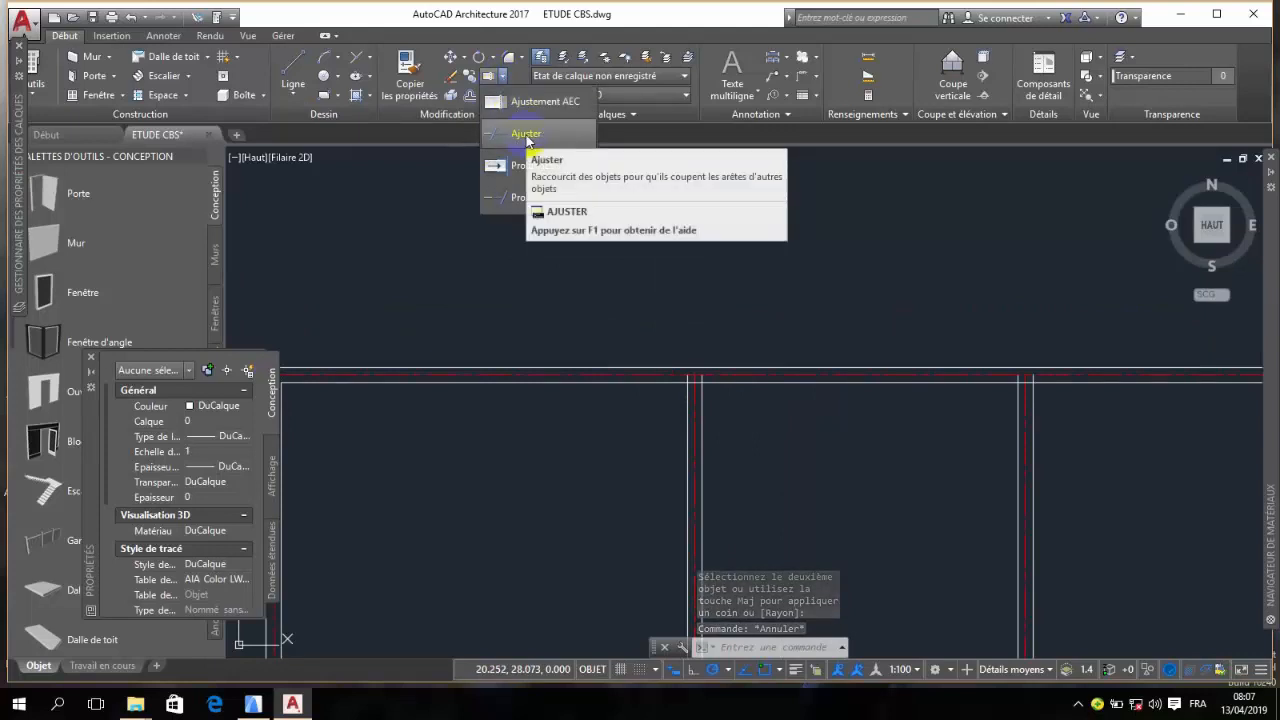
left_click(527, 136)
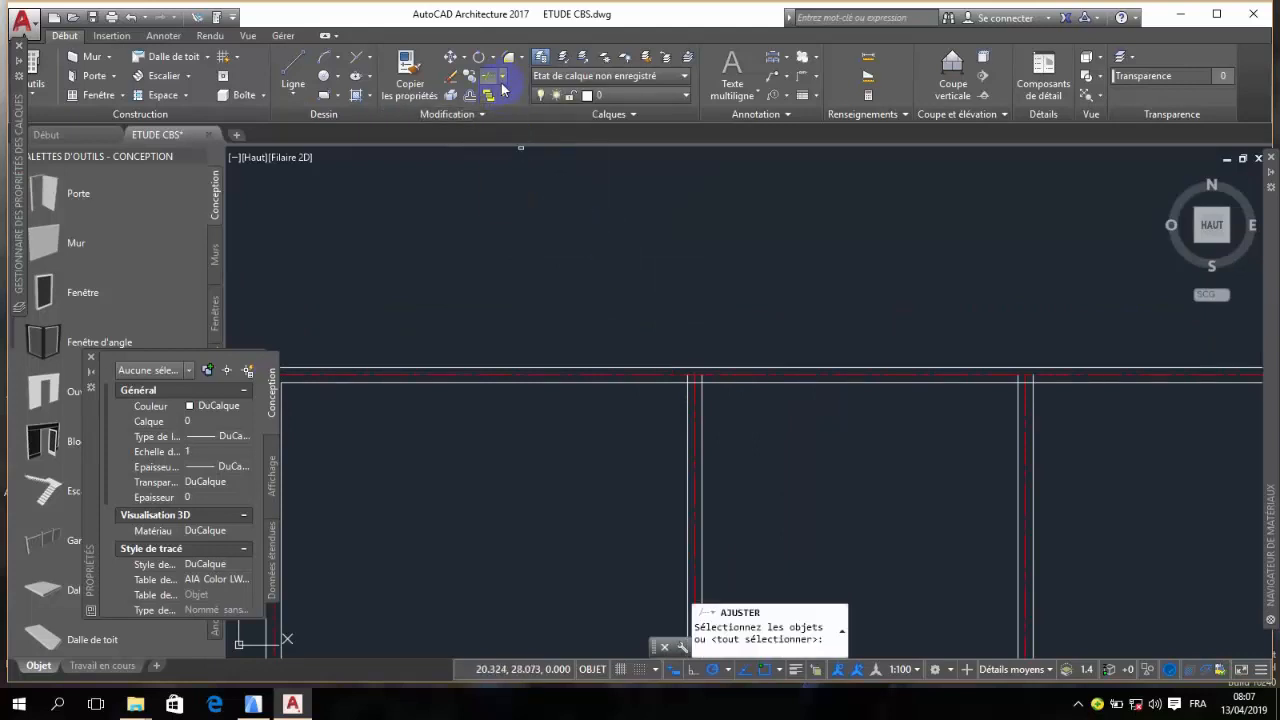
key("Return")
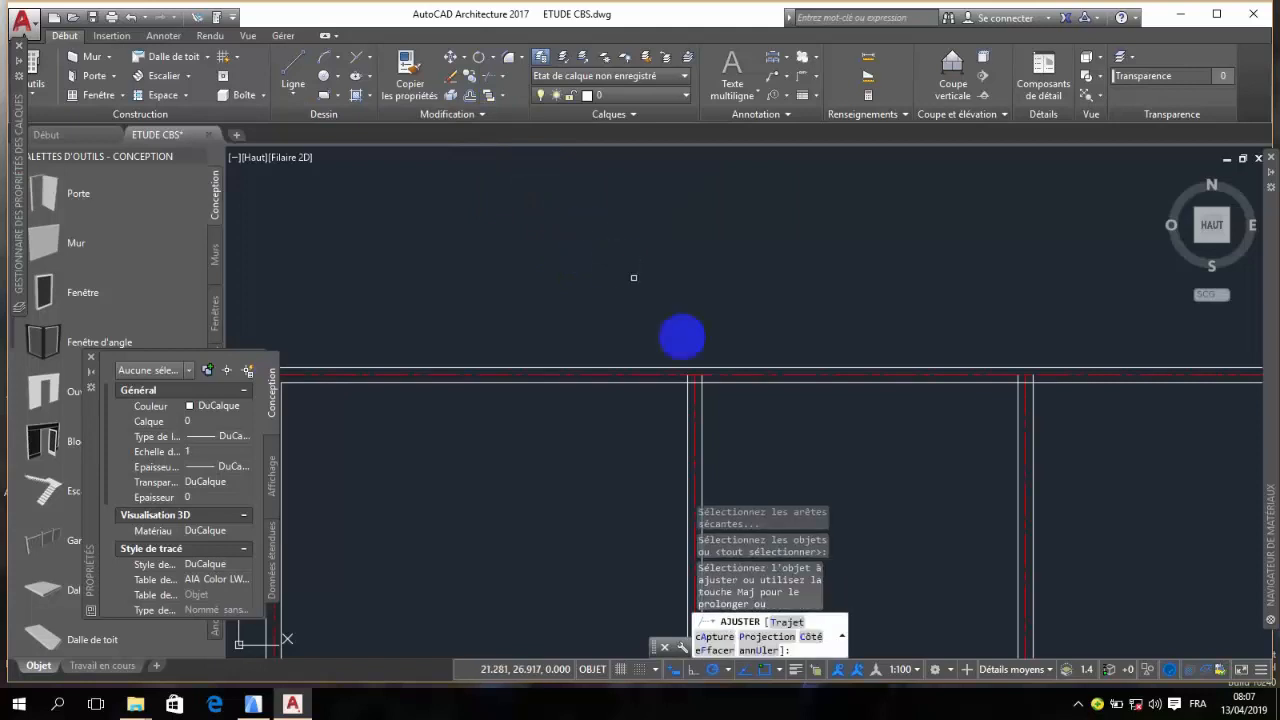
scroll(675, 392, "up", 8)
left_click(728, 282)
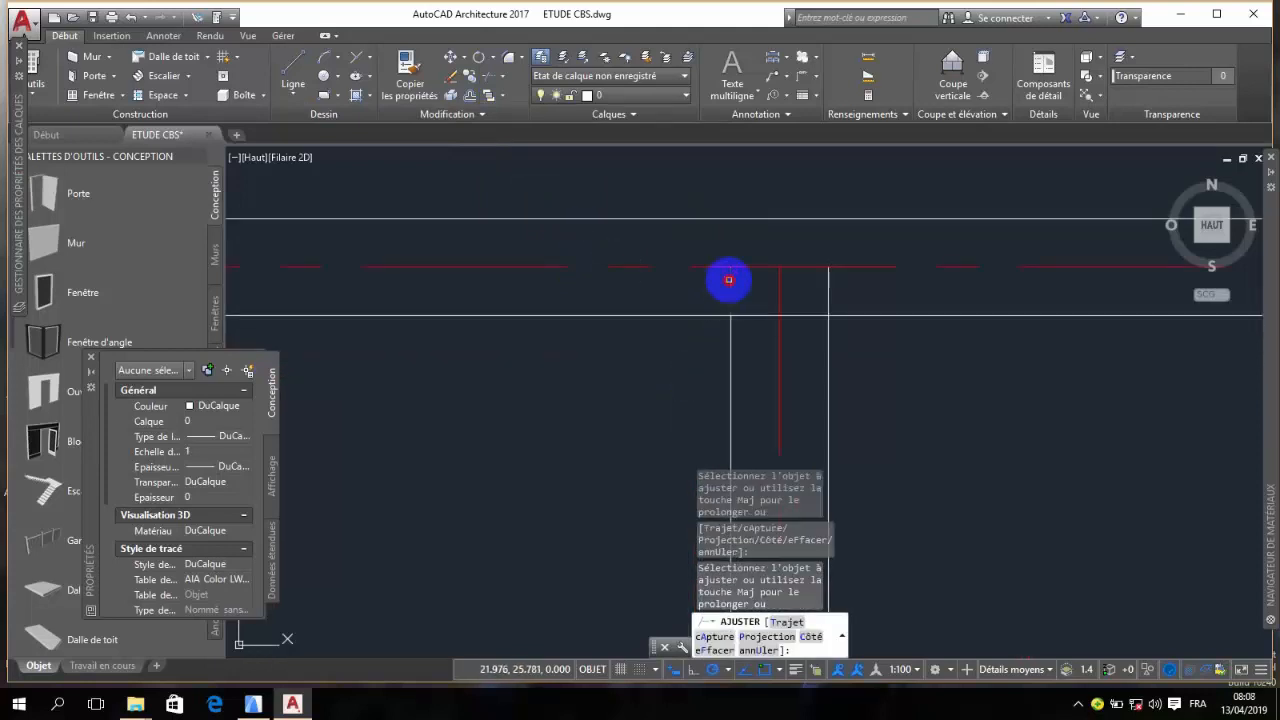
left_click(806, 311)
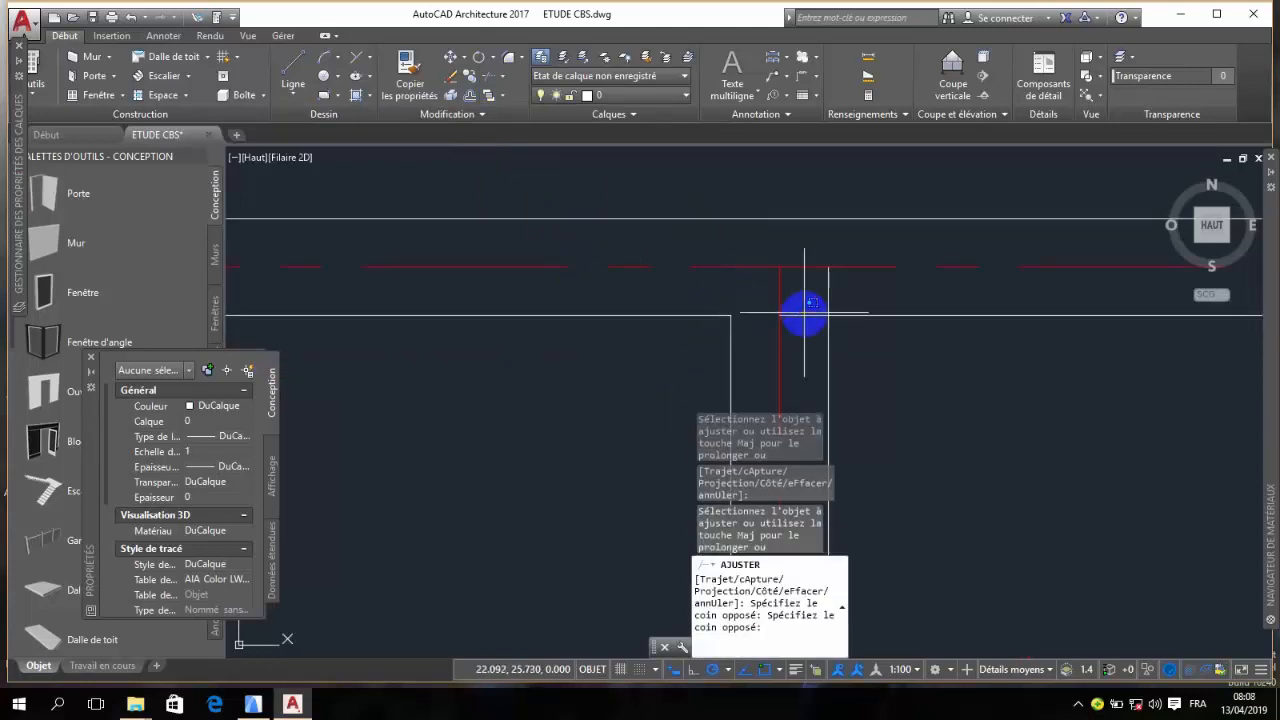
left_click(806, 325)
left_click(651, 264)
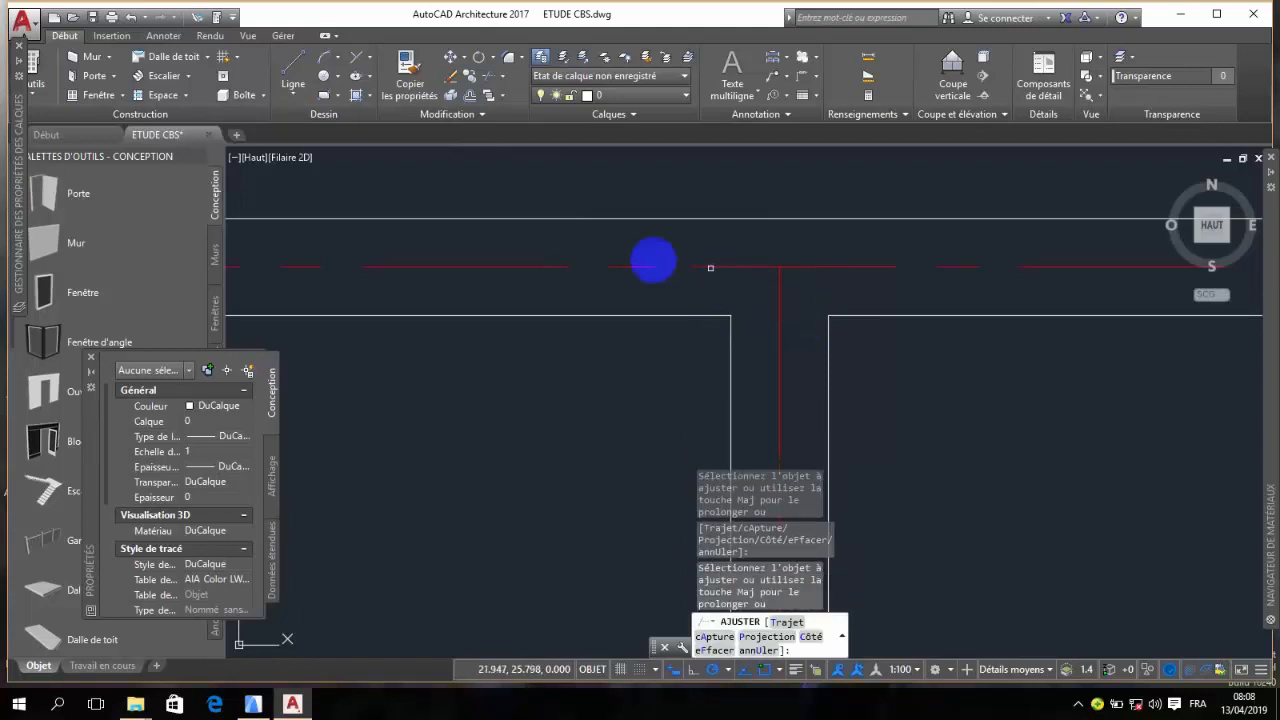
- Trim the overlapping lines where the second interior partition meets the upper outer wall
scroll(653, 262, "down", 5)
scroll(811, 256, "up", 8)
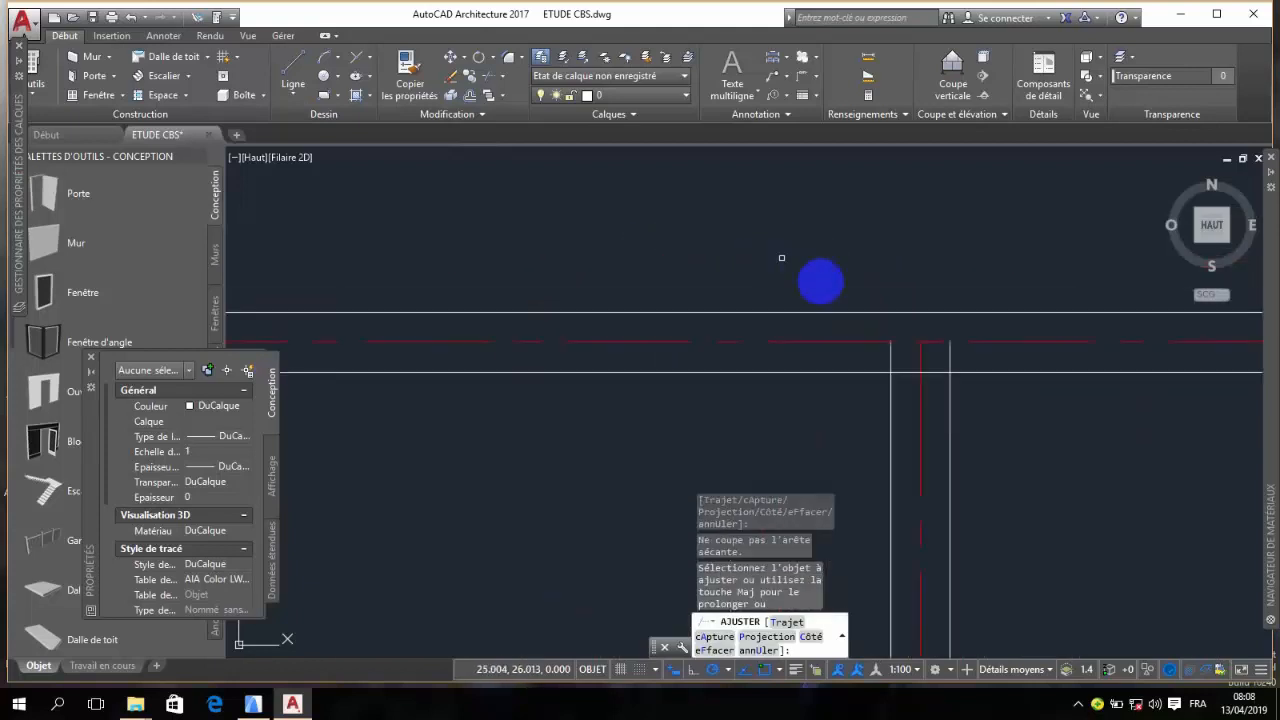
left_click(951, 351)
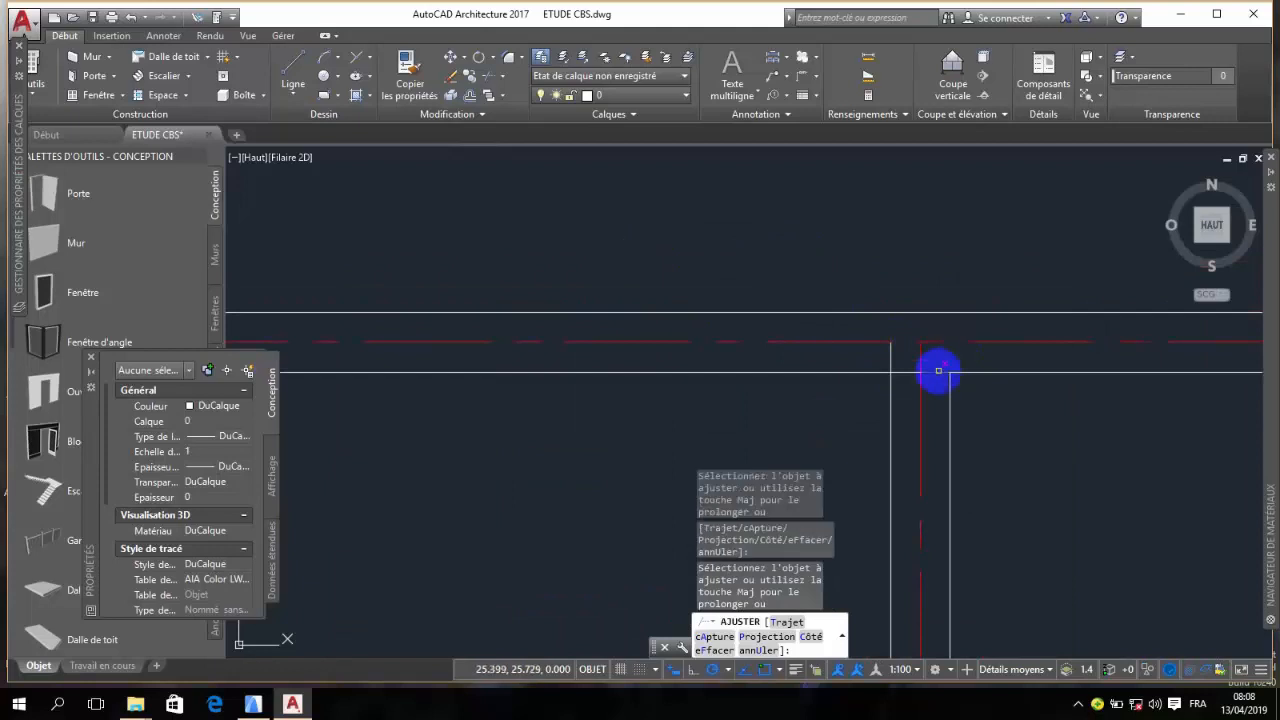
left_click(743, 315)
scroll(743, 316, "down", 5)
scroll(882, 296, "down", 4)
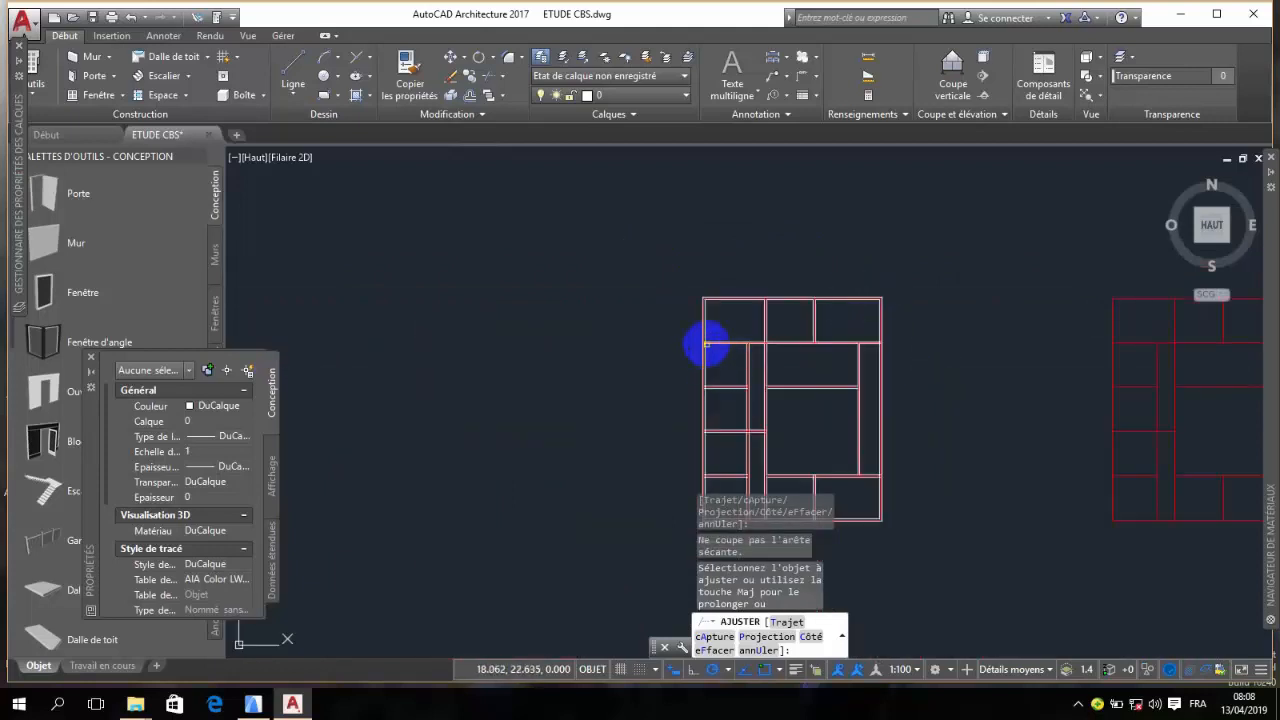
- Trim the overlapping lines where the upper horizontal interior wall meets the plan's left outer wall
scroll(634, 343, "up", 5)
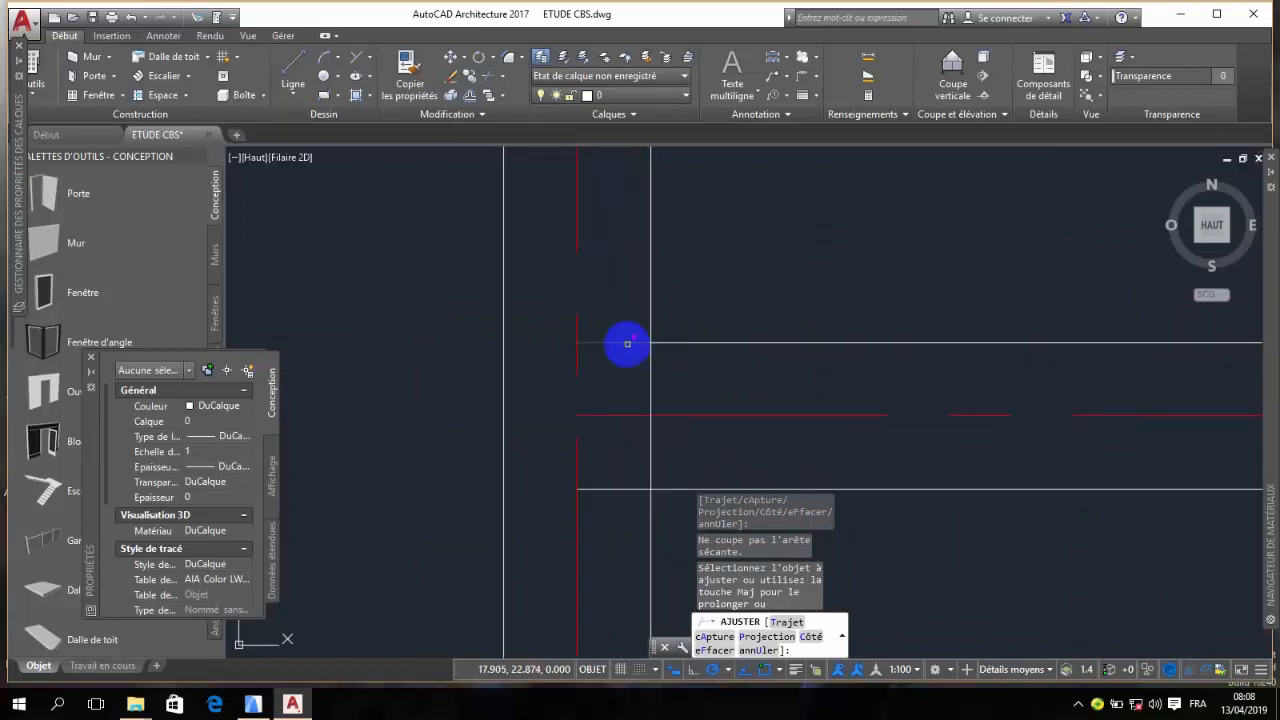
left_click(627, 344)
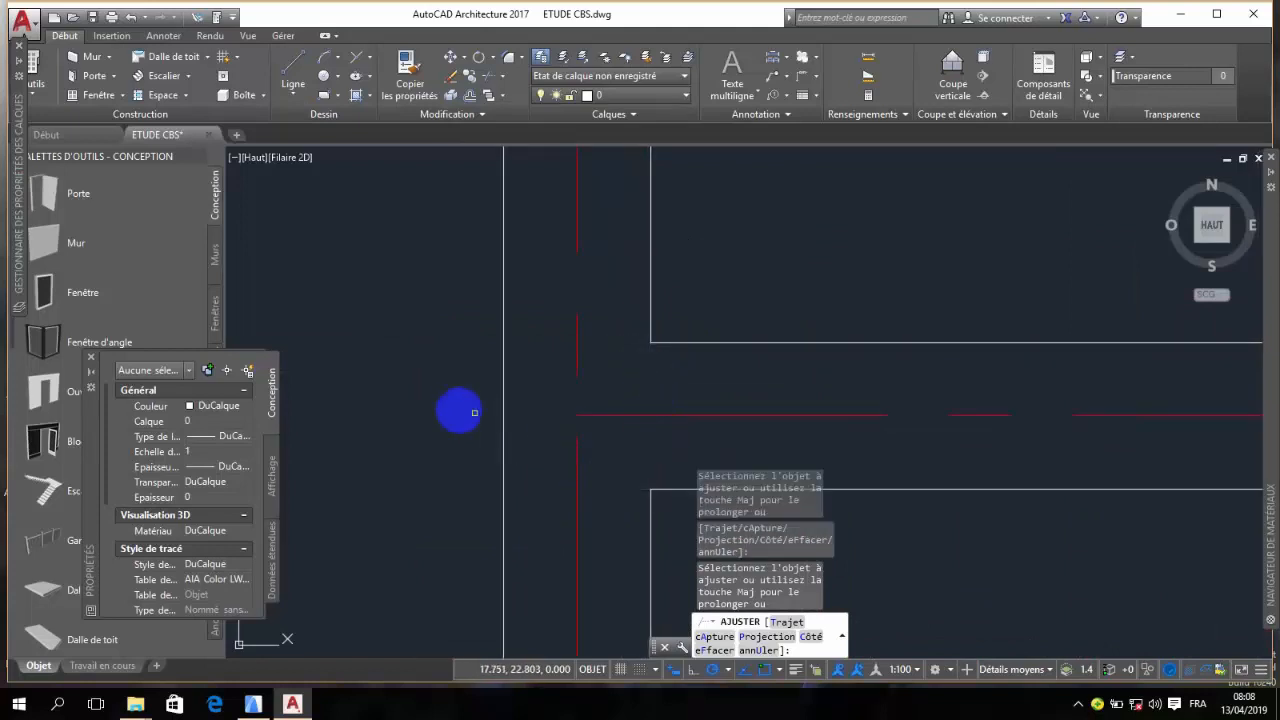
scroll(452, 407, "down", 5)
left_click(670, 384)
scroll(603, 344, "down", 4)
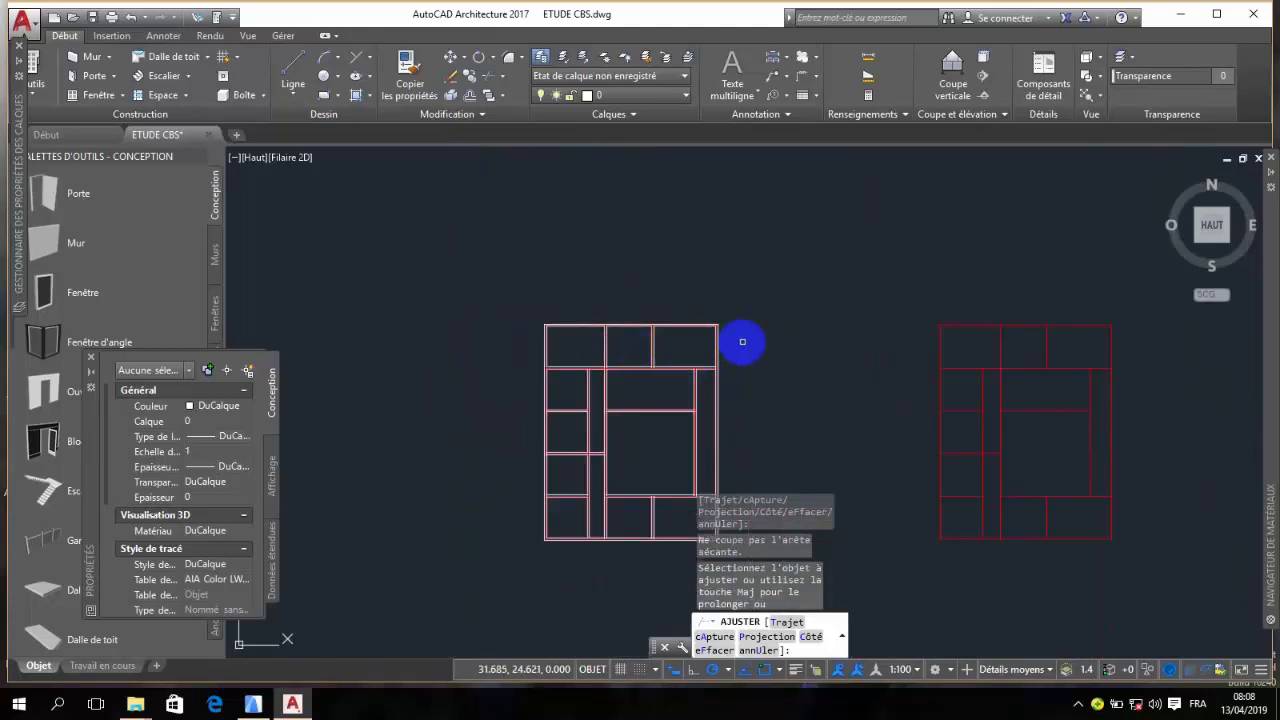
- Trim the lines where the top row's second partition ends on the upper horizontal interior wall
scroll(688, 366, "up", 8)
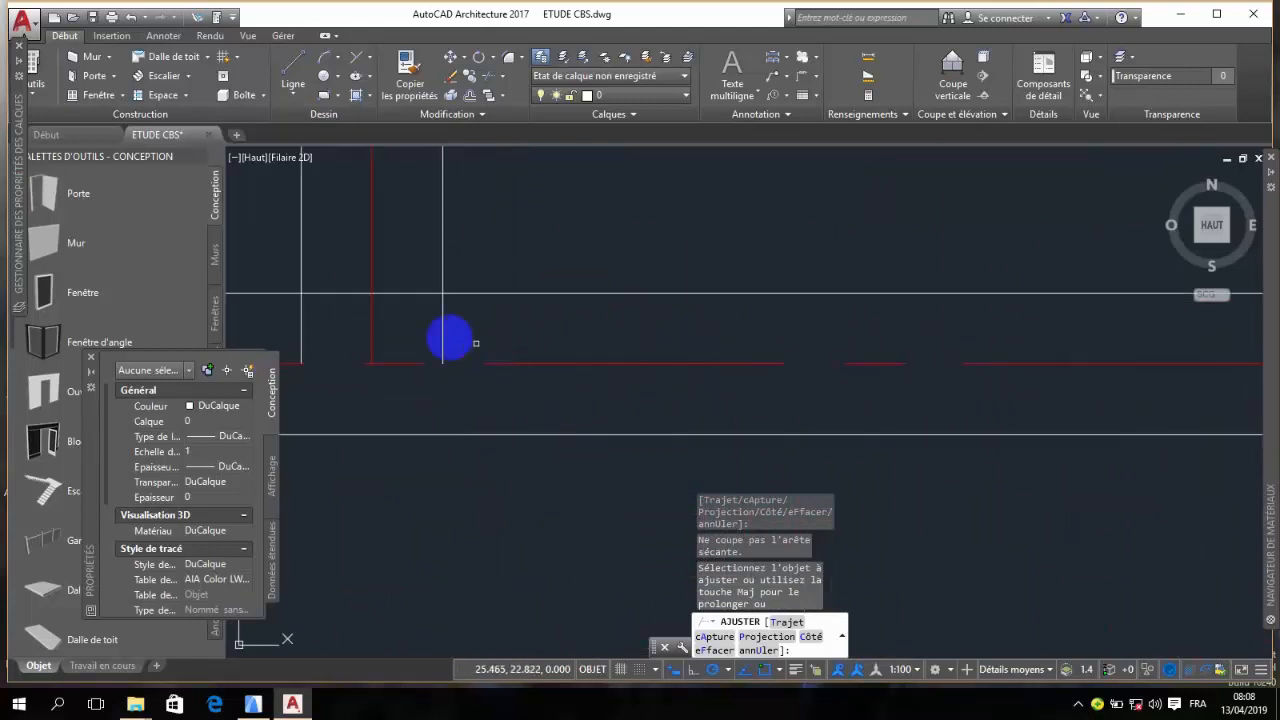
left_click(445, 333)
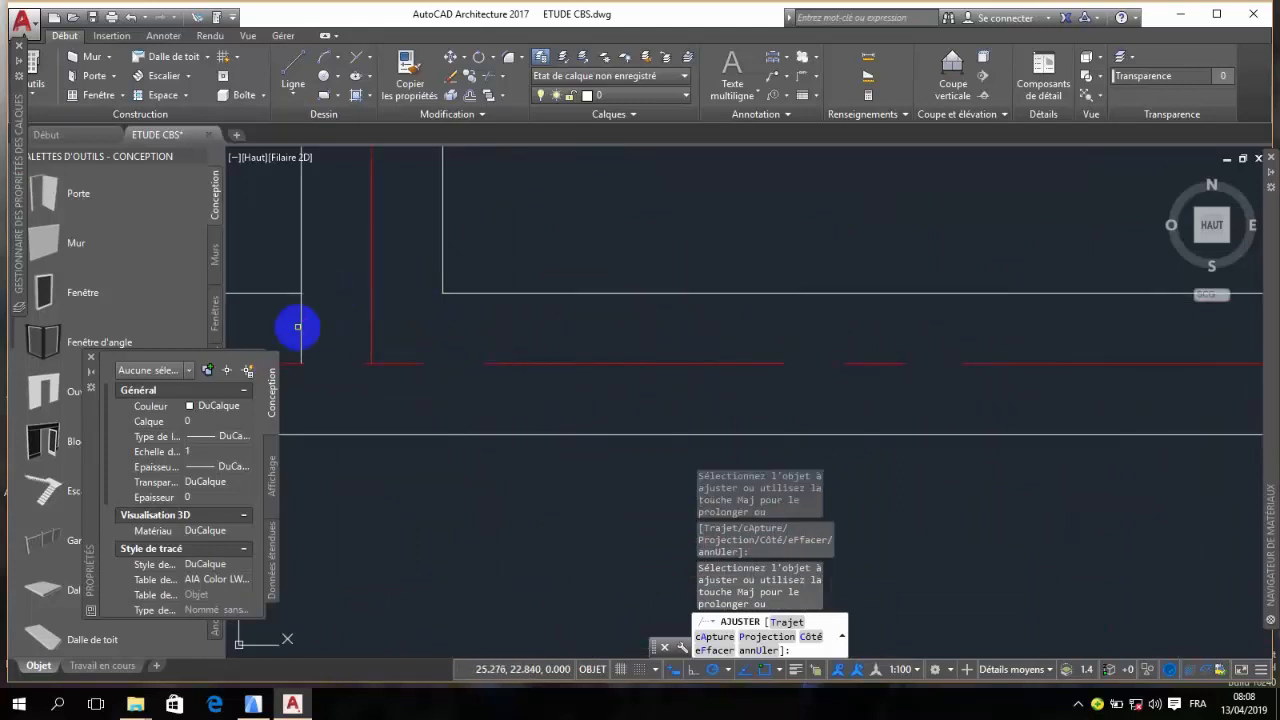
scroll(451, 322, "down", 6)
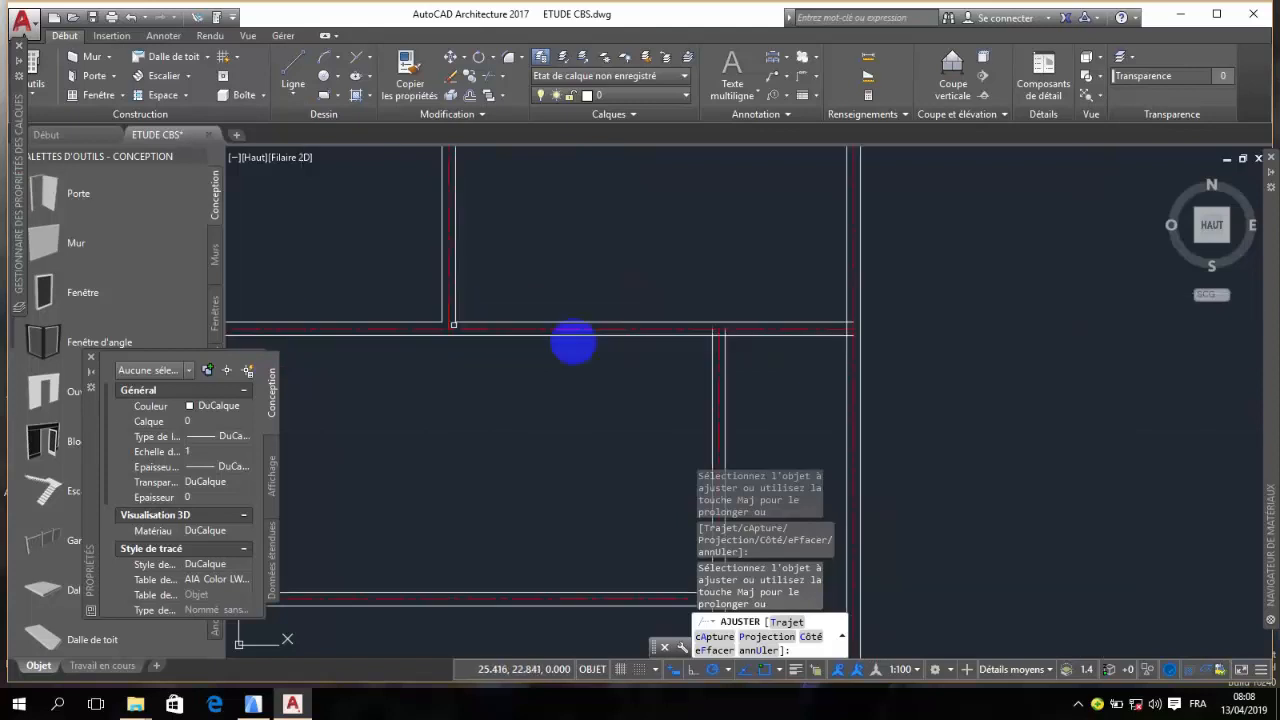
- Trim the overlapping lines where the long right-hand vertical interior wall meets the upper horizontal interior wall
scroll(713, 331, "up", 8)
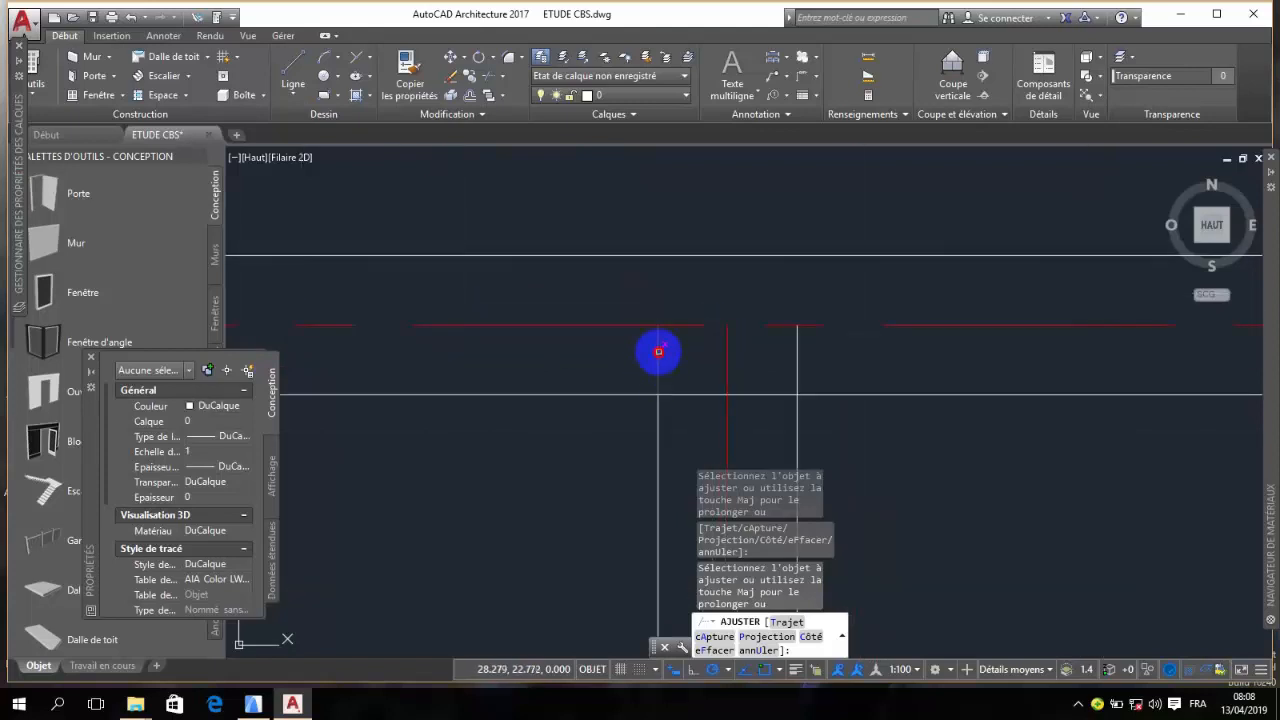
left_click(682, 394)
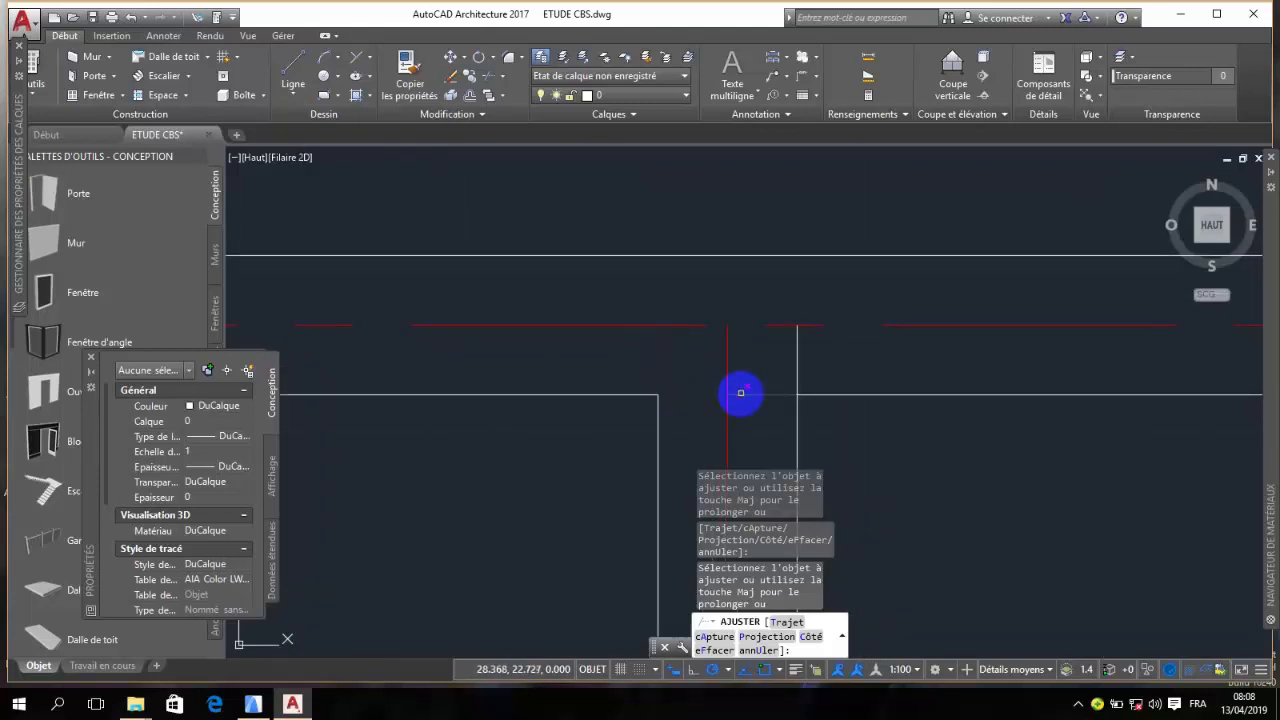
left_click(740, 393)
left_click(690, 346)
scroll(688, 344, "down", 6)
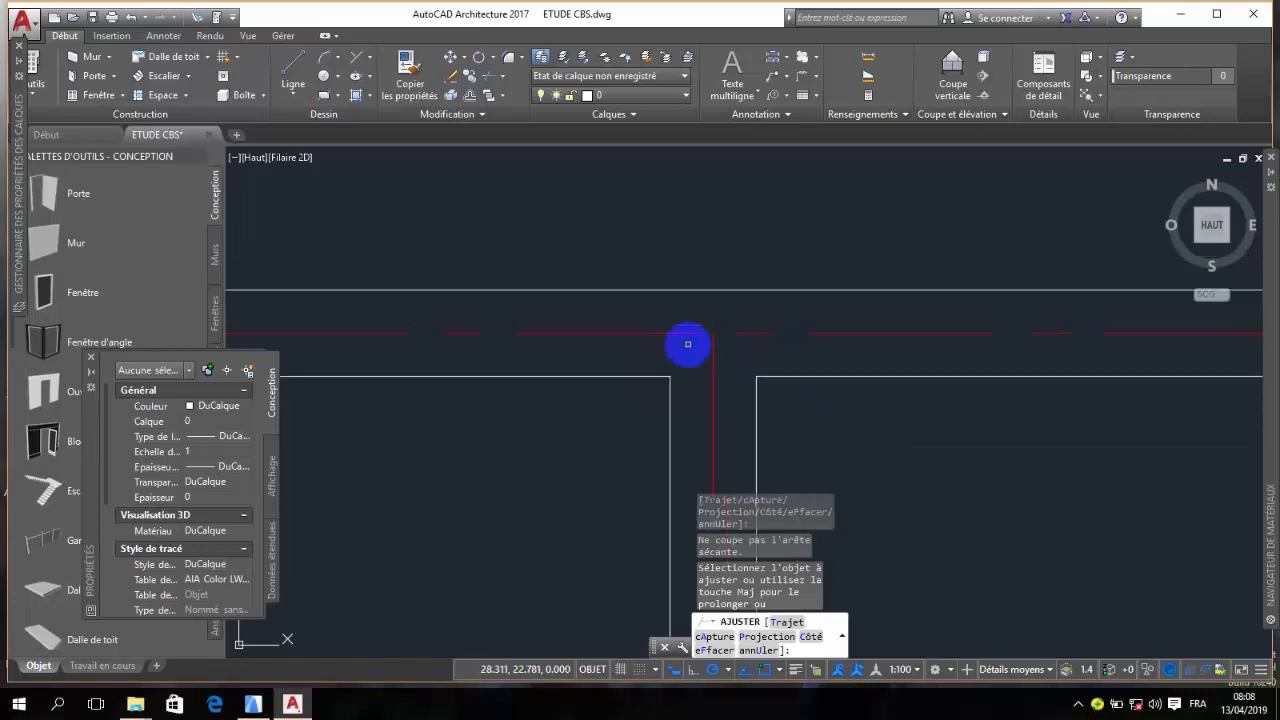
- Trim the overlapping lines where the upper horizontal interior wall meets the plan's right outer wall
scroll(1050, 330, "up", 6)
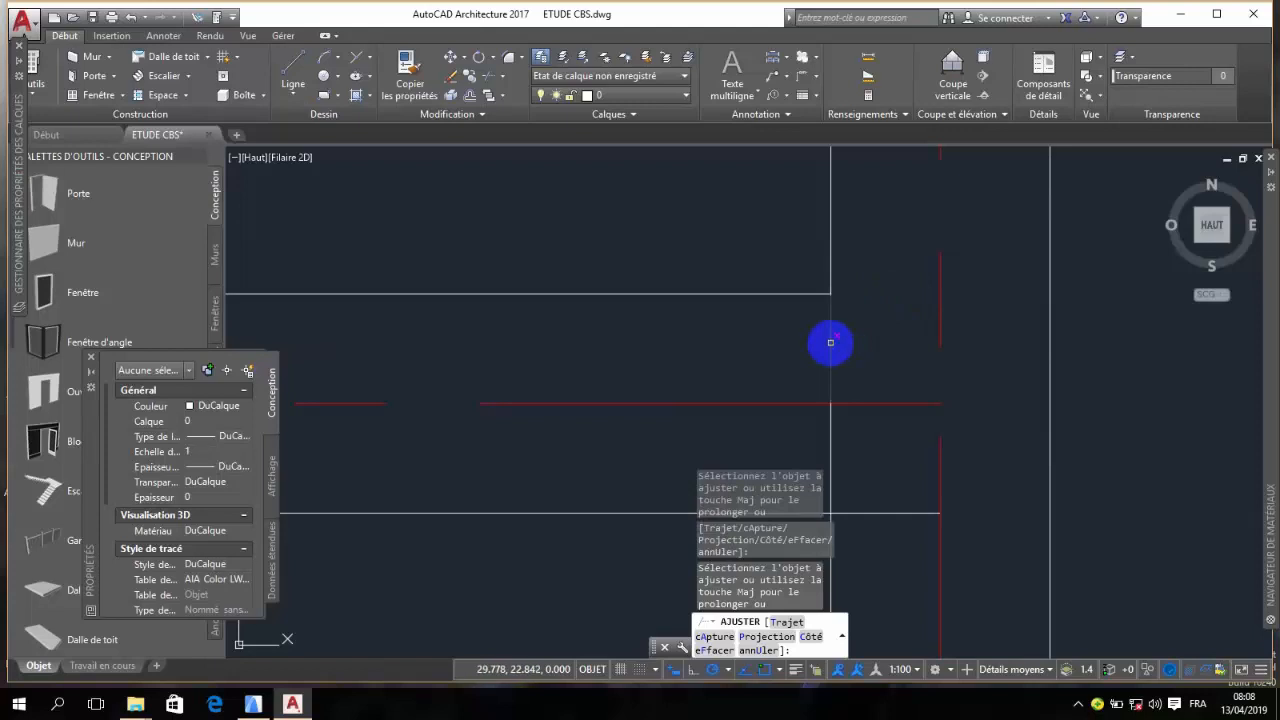
scroll(855, 341, "down", 2)
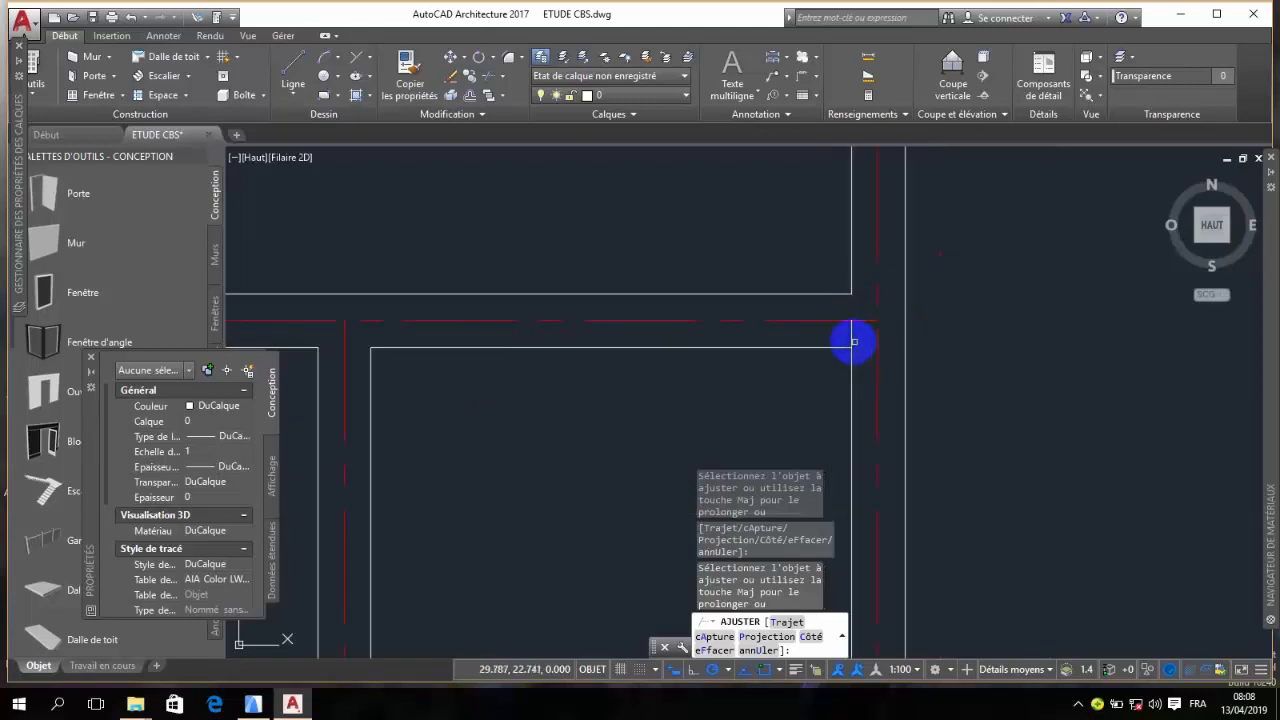
left_click(768, 345)
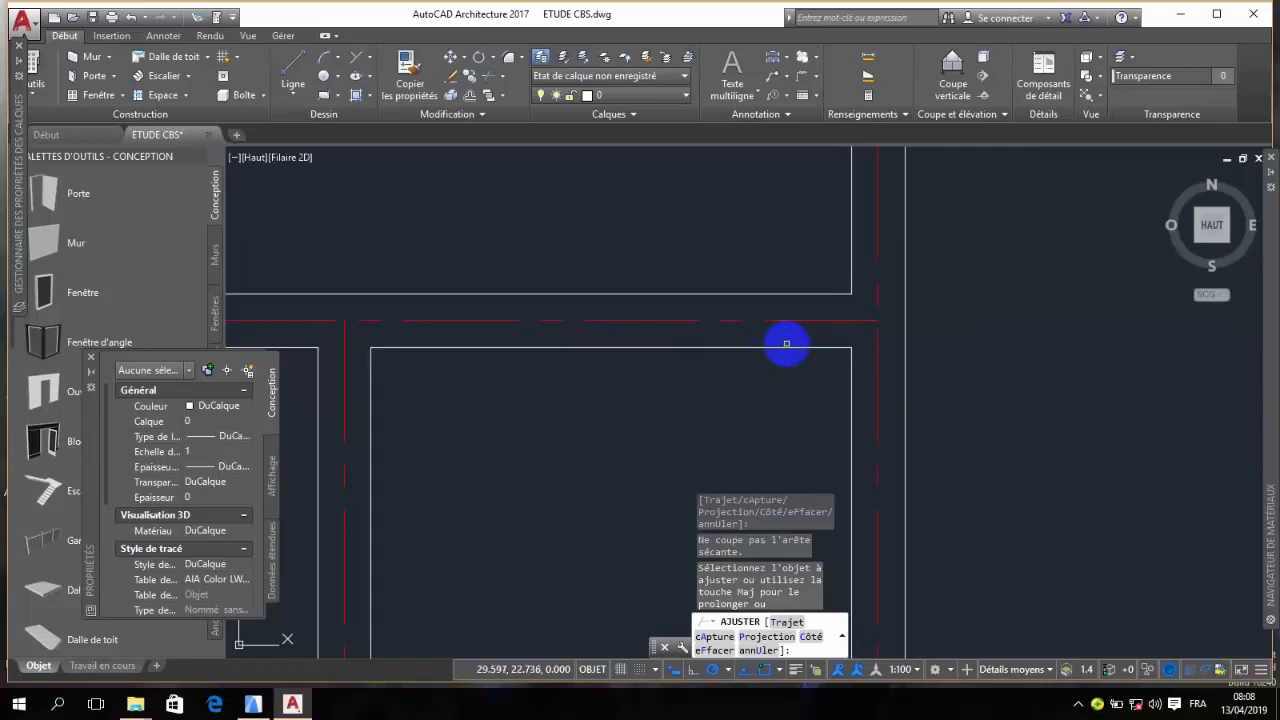
scroll(906, 311, "down", 1)
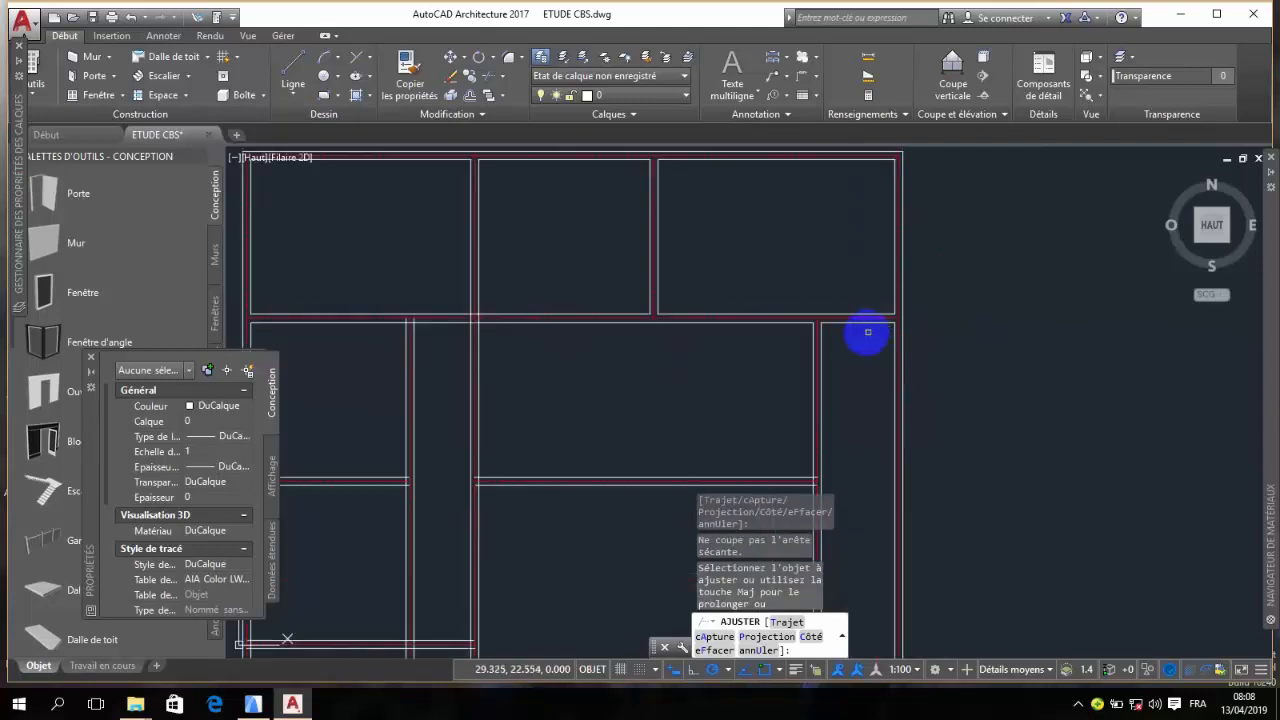
- Trim the overlapping lines where the central room's upper wall meets the long right-hand vertical interior wall
scroll(820, 354, "down", 2)
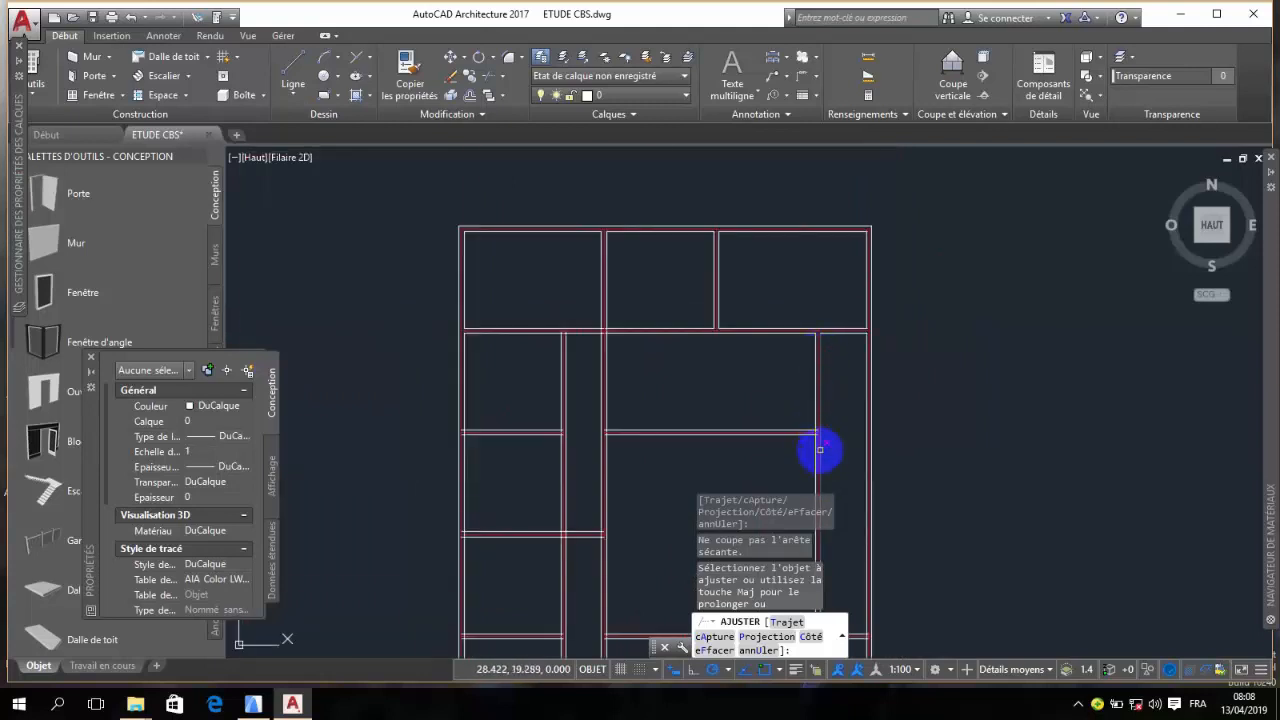
scroll(819, 440, "up", 4)
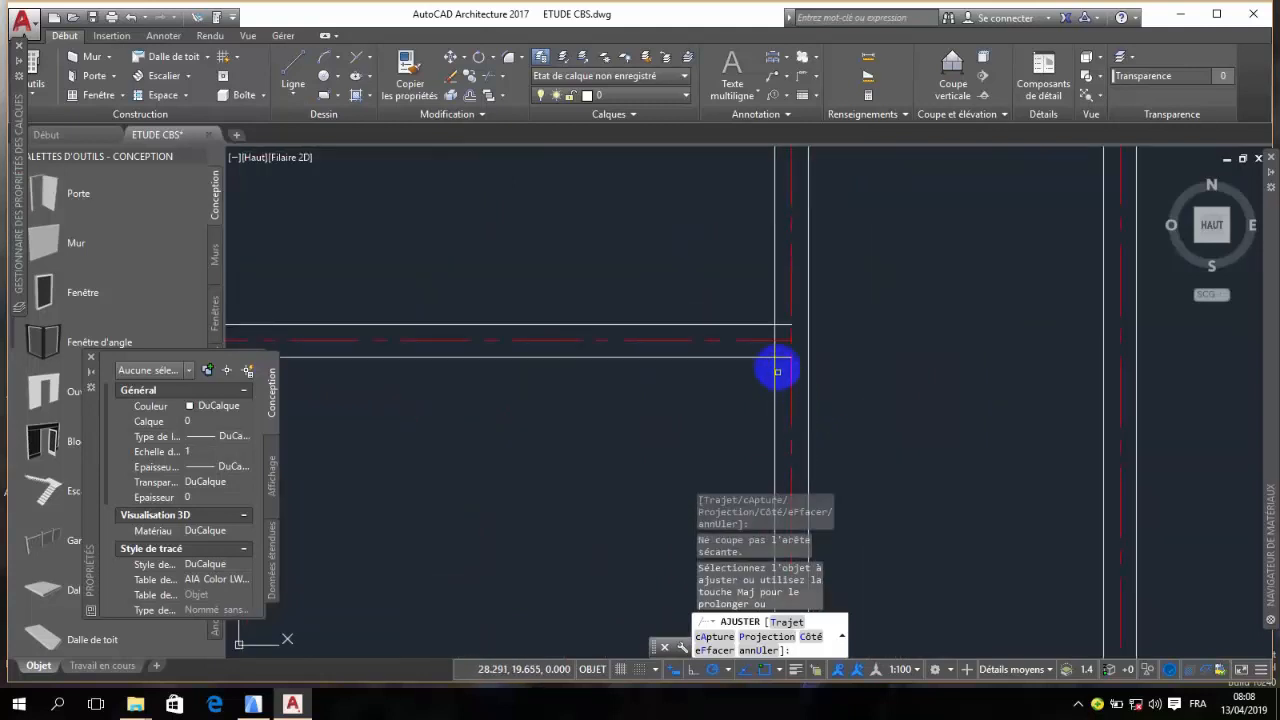
scroll(778, 328, "up", 3)
left_click(787, 312)
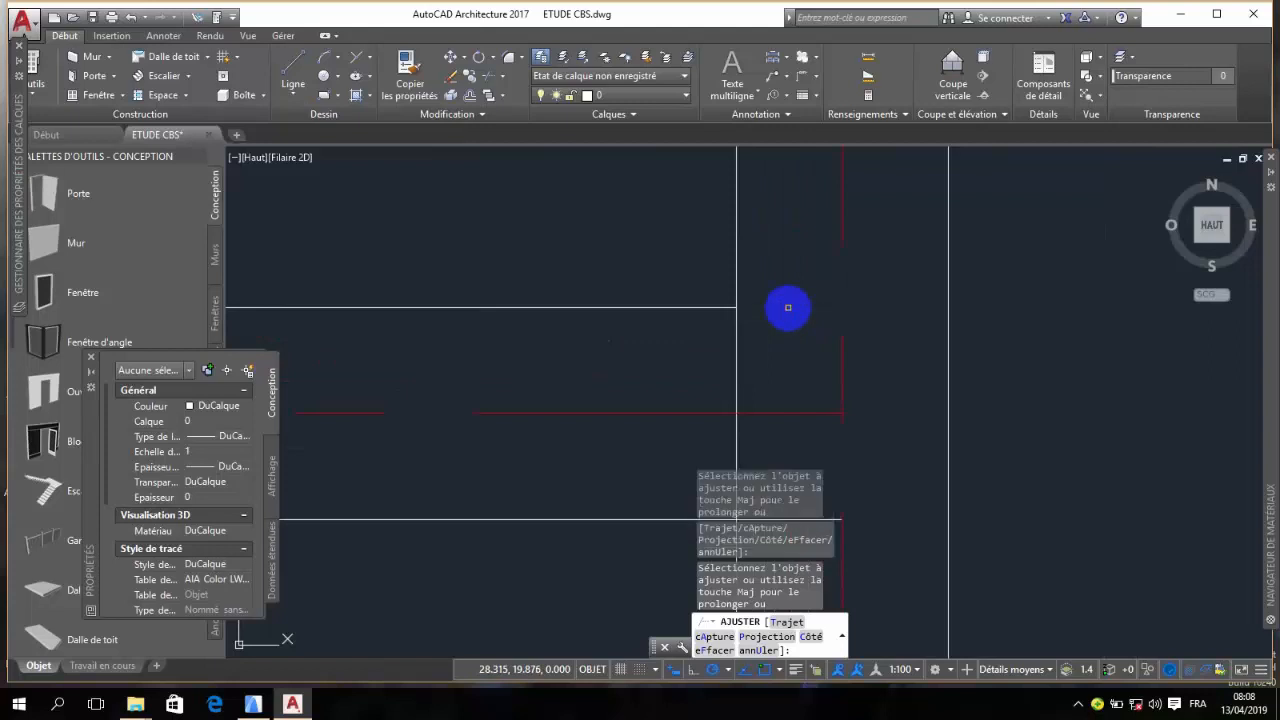
scroll(777, 300, "down", 3)
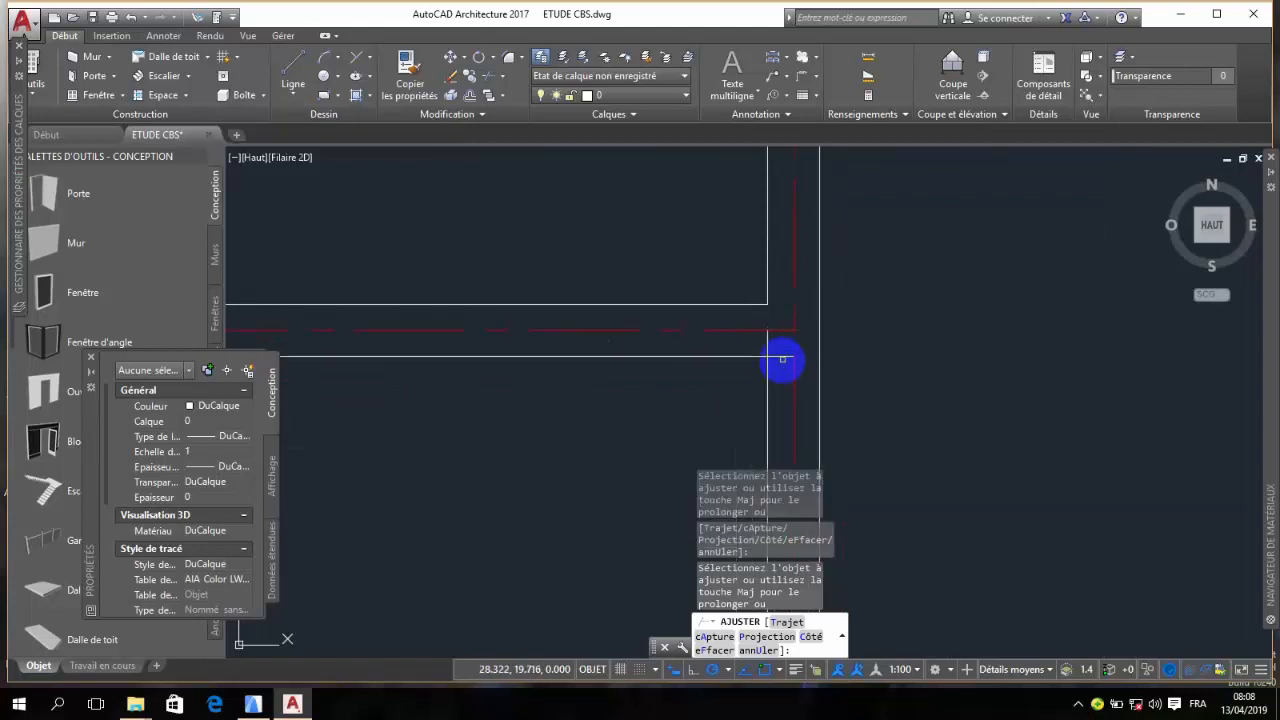
left_click(764, 348)
scroll(764, 348, "down", 3)
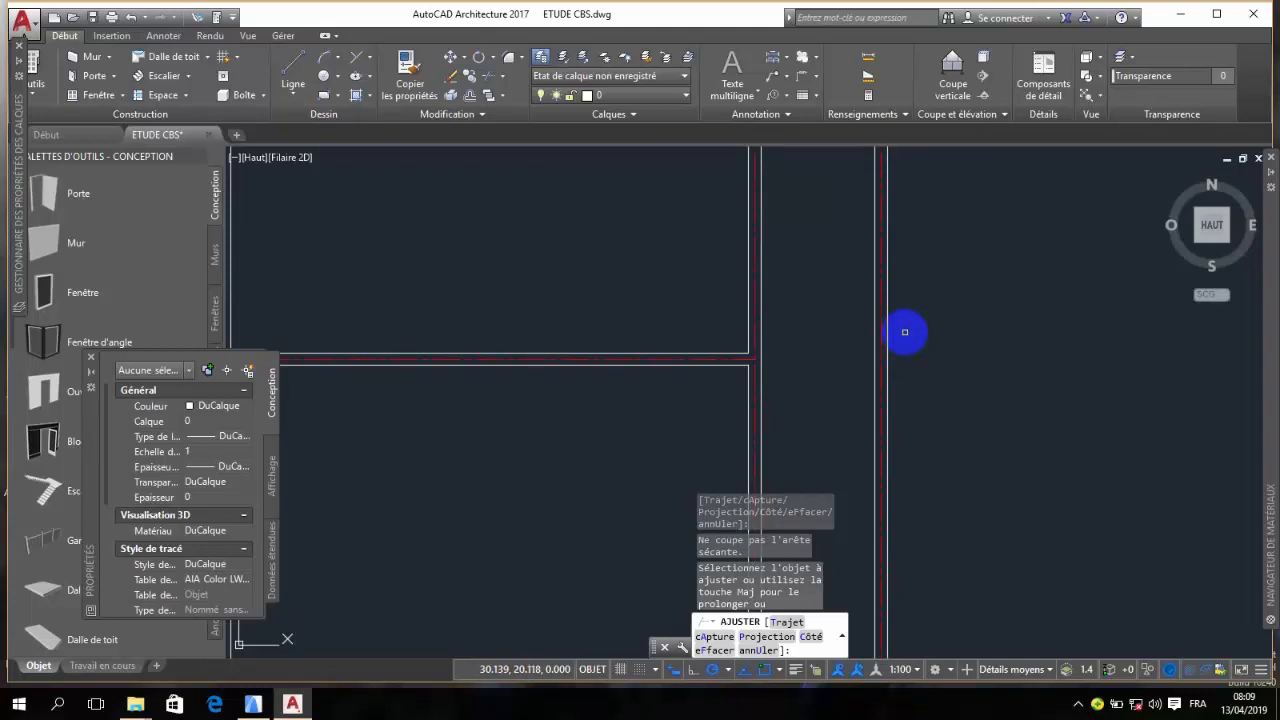
- Draw a rectangle around the walled plan from its upper-left outer corner to its lower-right outer corner
key("Escape")
scroll(529, 400, "down", 5)
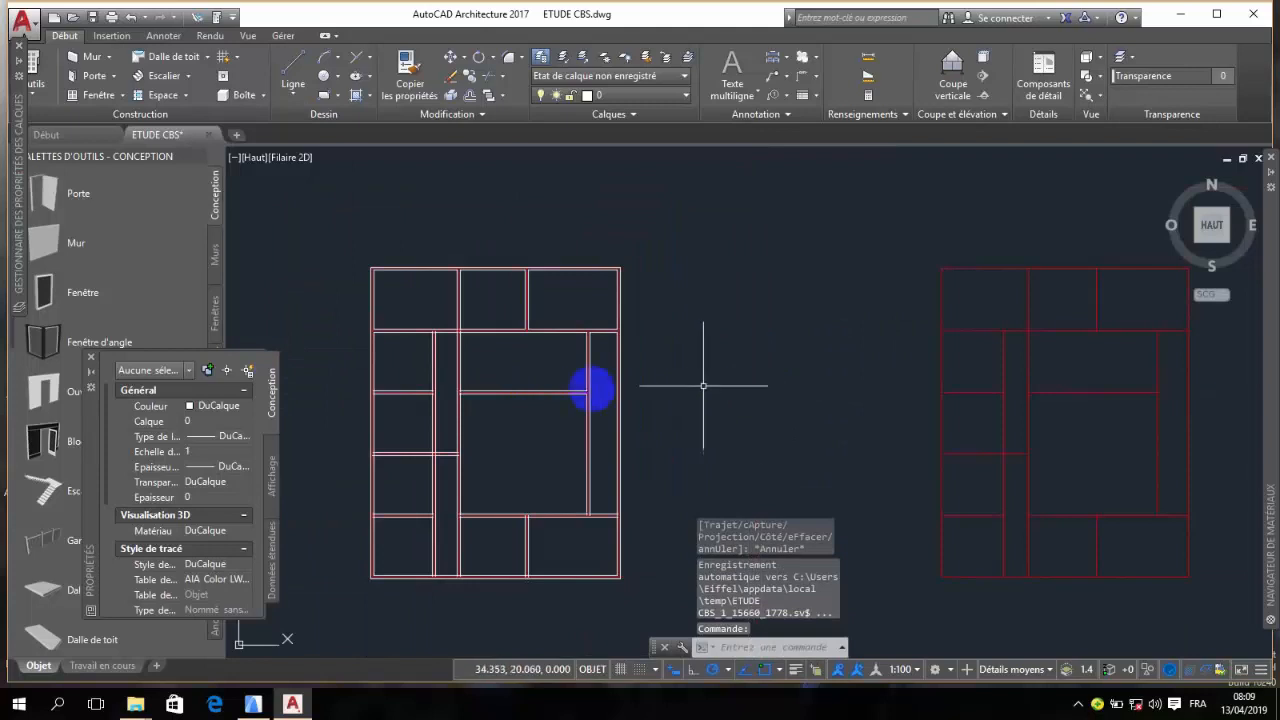
scroll(680, 448, "down", 2)
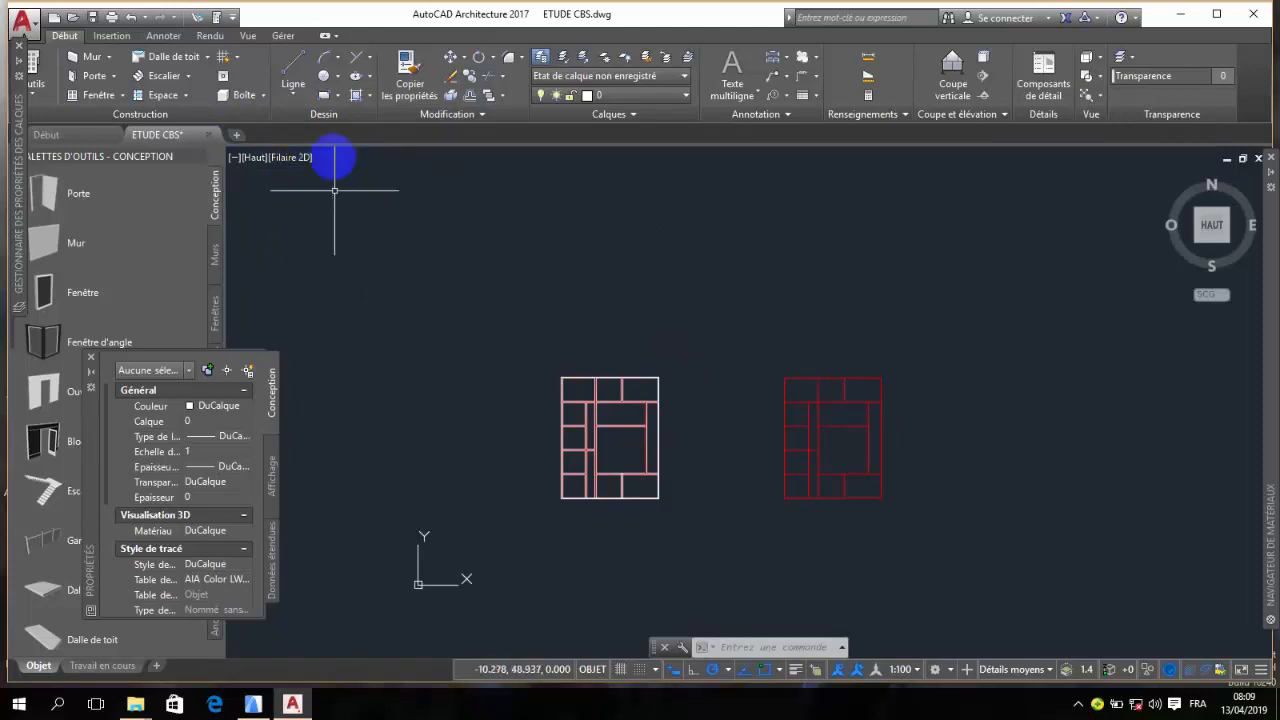
left_click(324, 95)
scroll(500, 266, "down", 3)
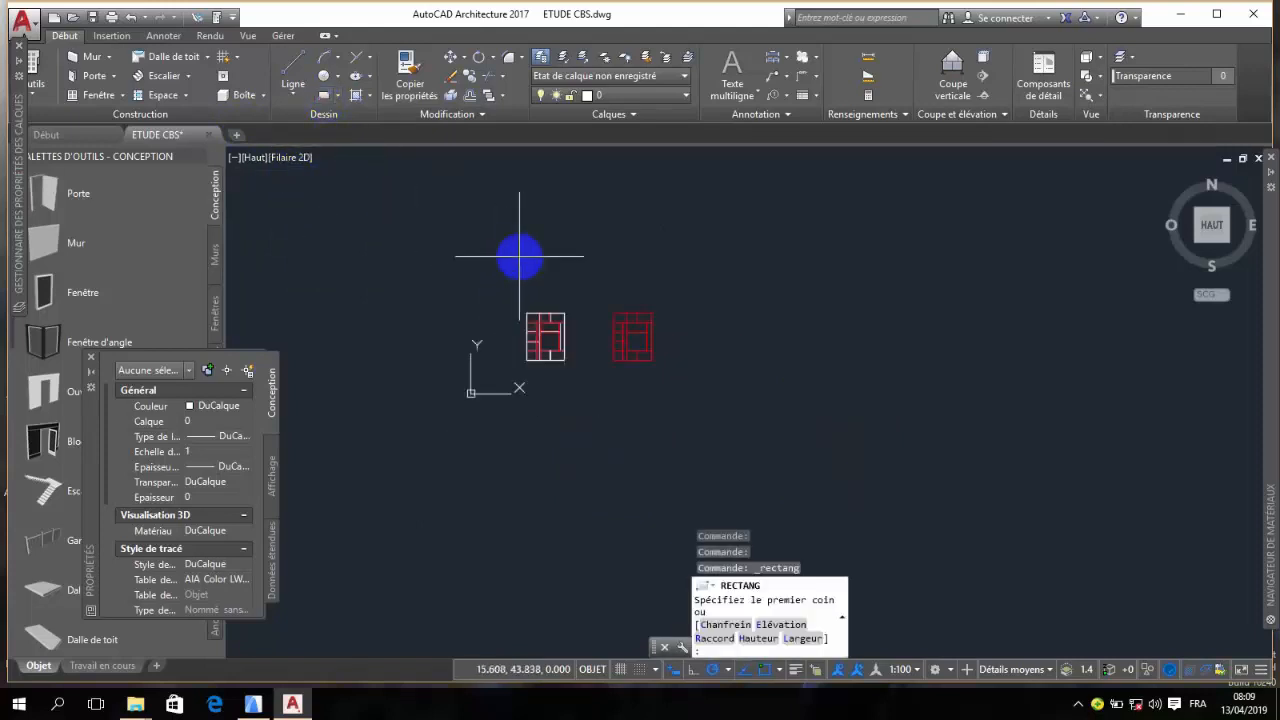
scroll(520, 256, "up", 6)
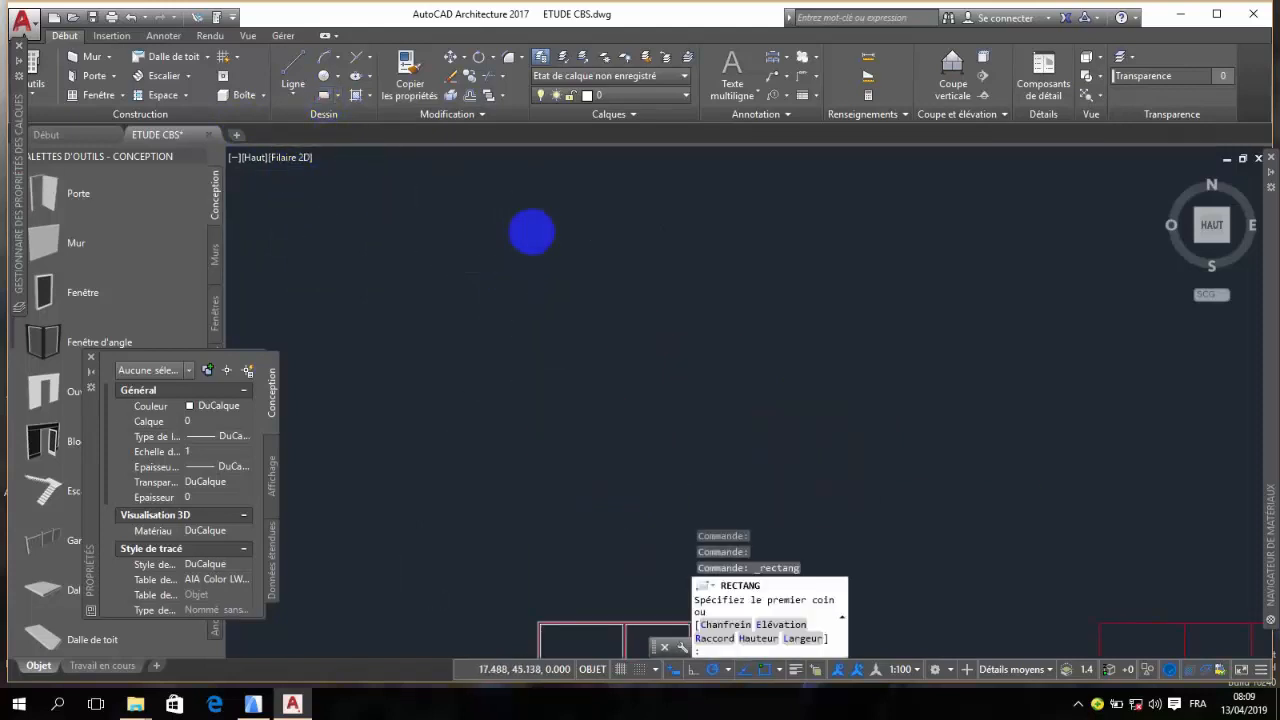
scroll(531, 228, "down", 4)
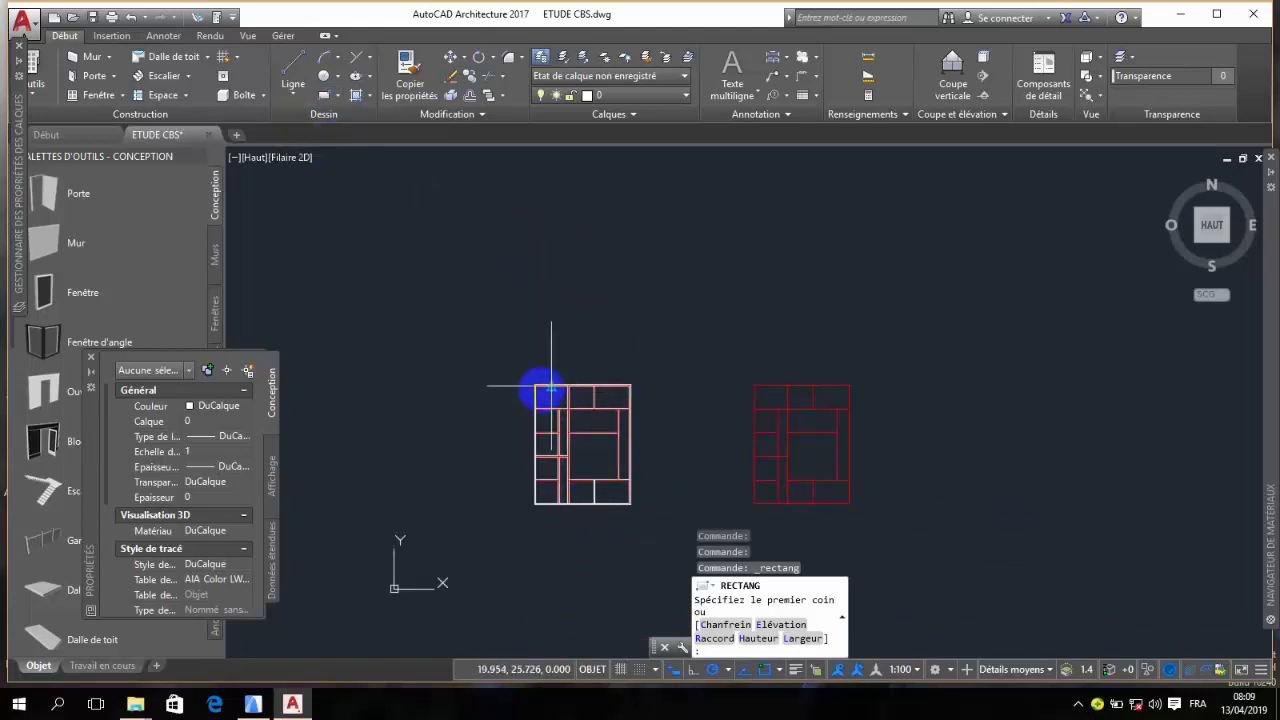
scroll(535, 395, "up", 4)
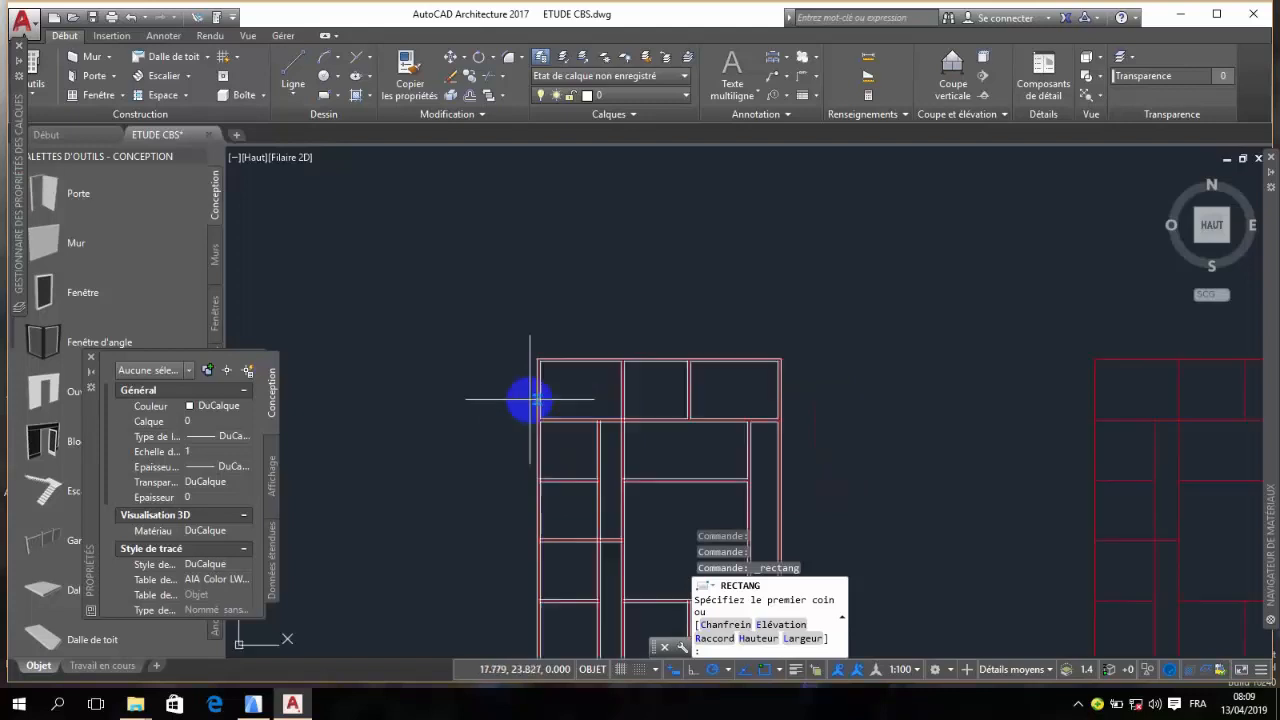
scroll(535, 360, "up", 5)
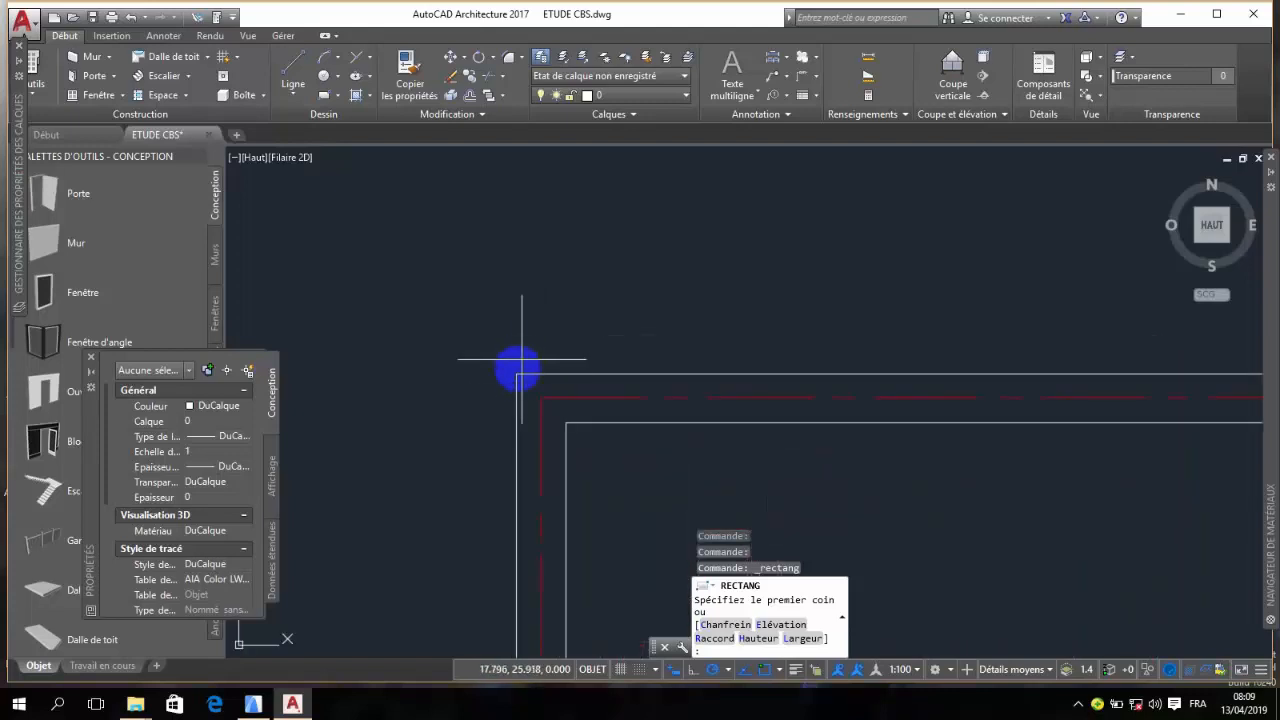
left_click(516, 374)
scroll(514, 330, "down", 5)
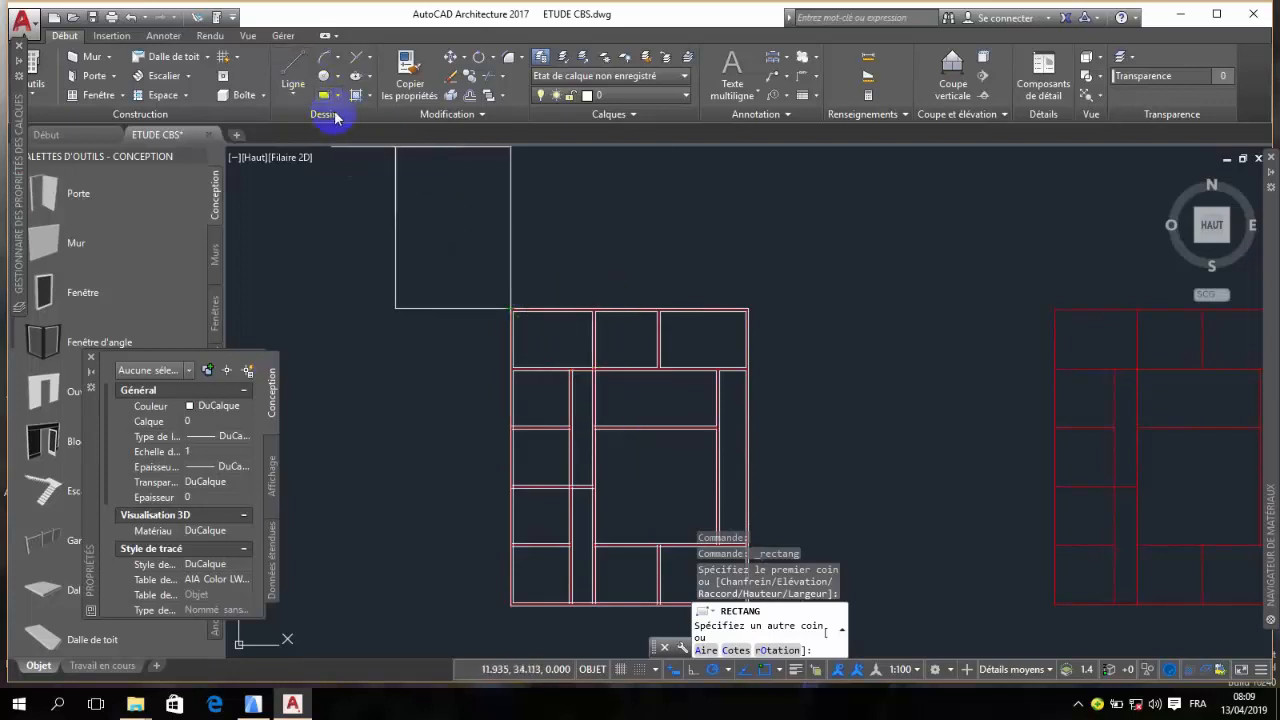
scroll(651, 309, "down", 2)
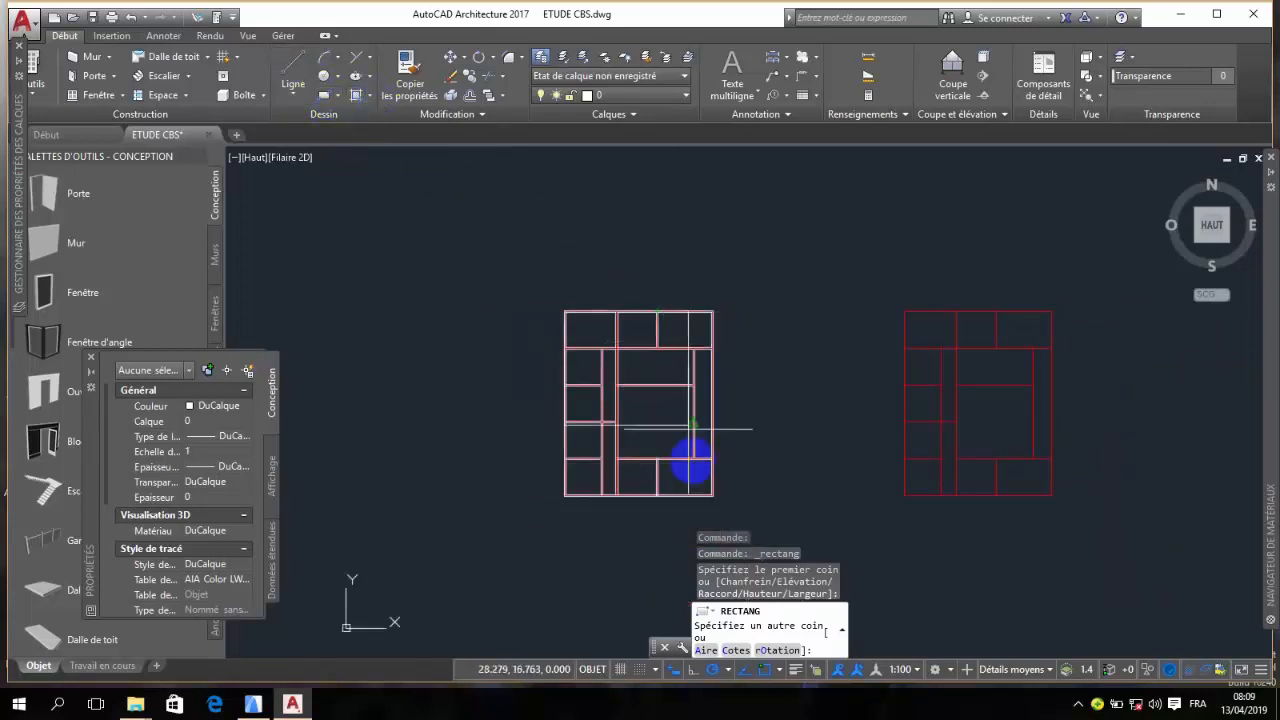
scroll(700, 492, "up", 6)
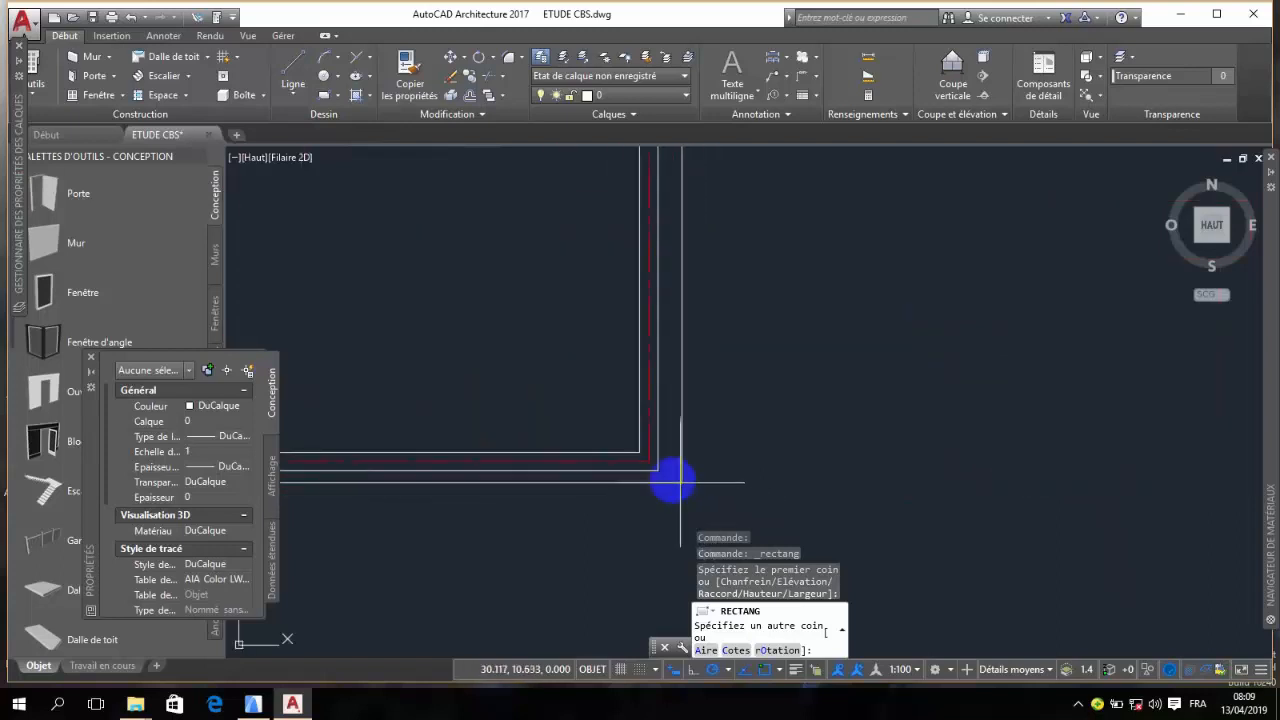
left_click(659, 469)
scroll(834, 477, "down", 5)
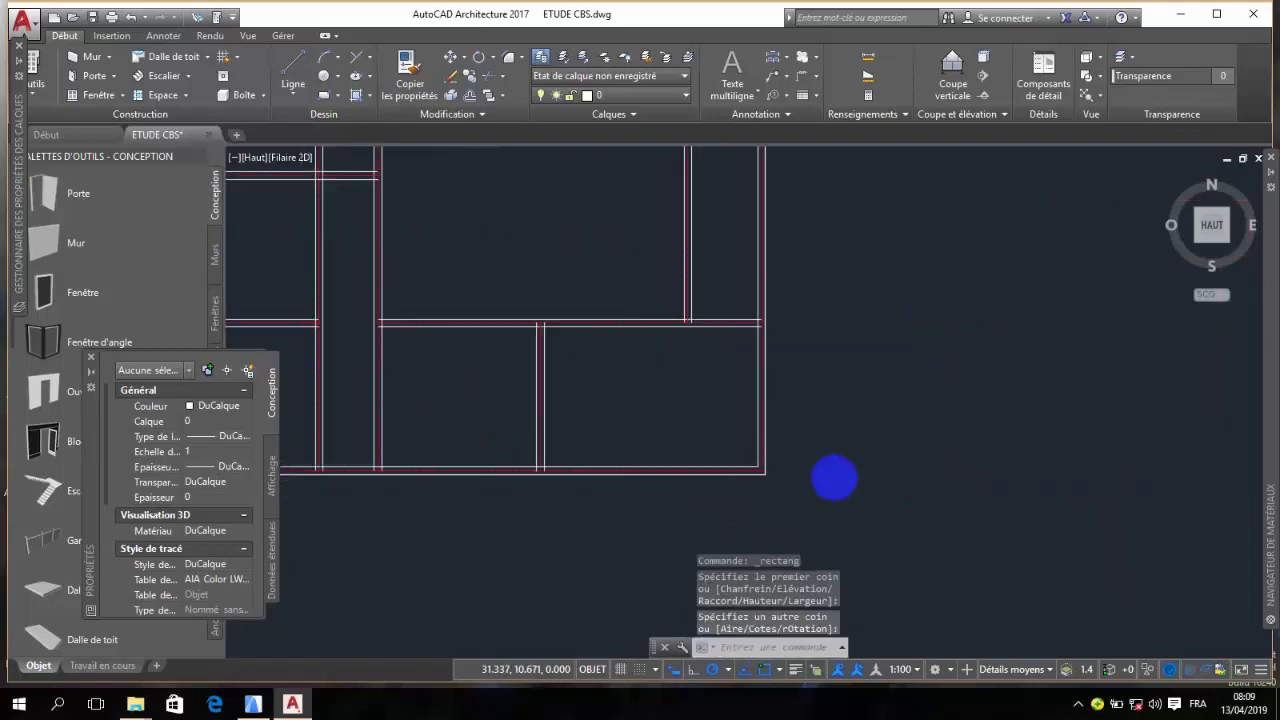
- Extrude the rectangle around the walled plan to a height of 0.2
scroll(789, 300, "up", 5)
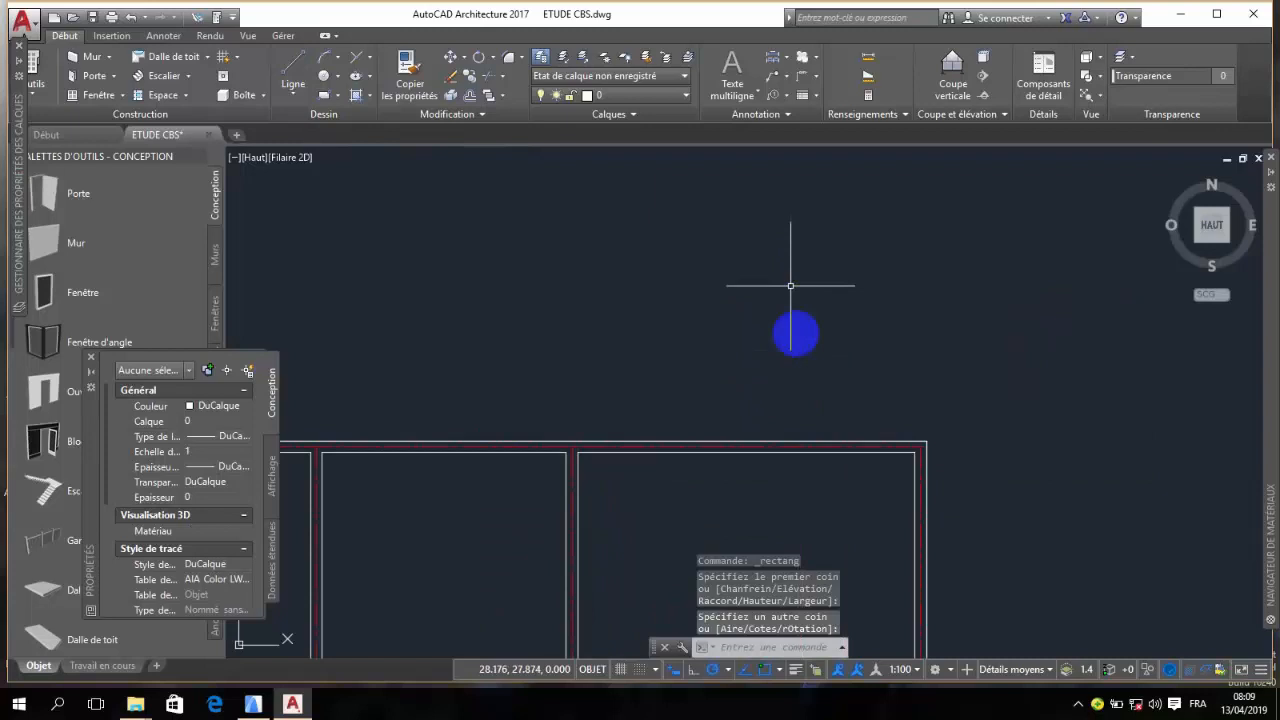
left_click(812, 440)
scroll(823, 340, "down", 5)
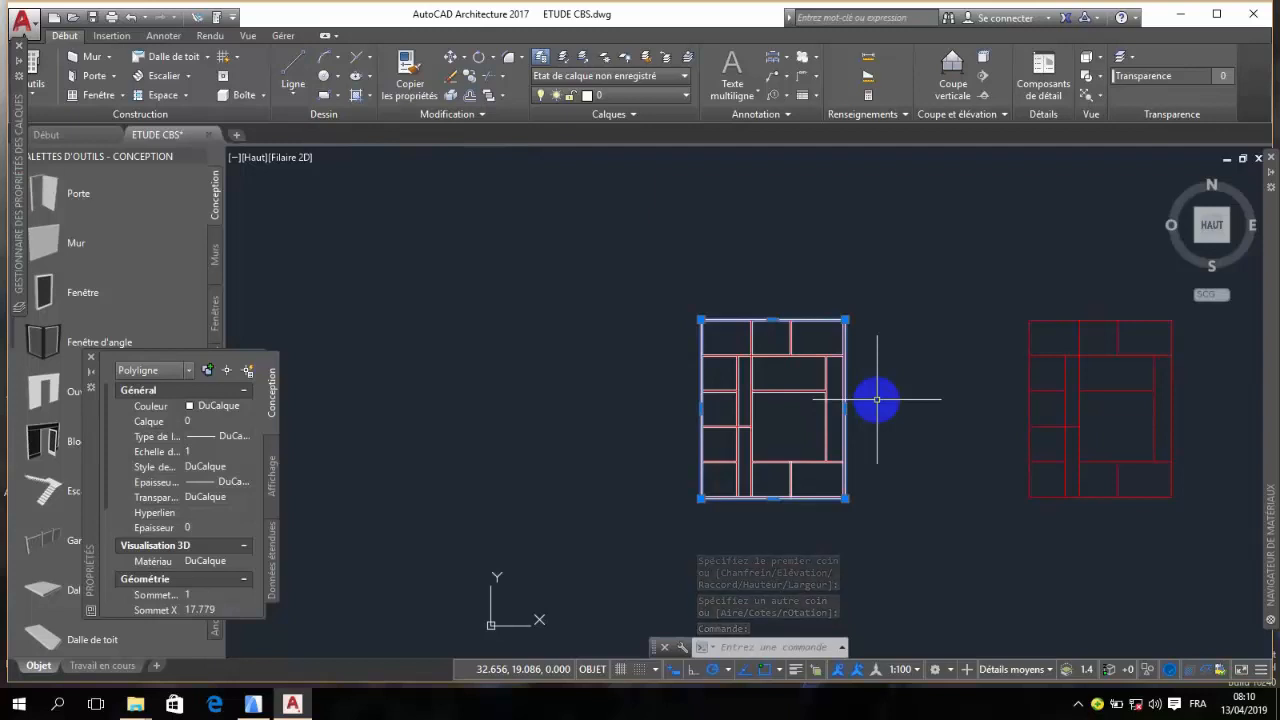
type("E")
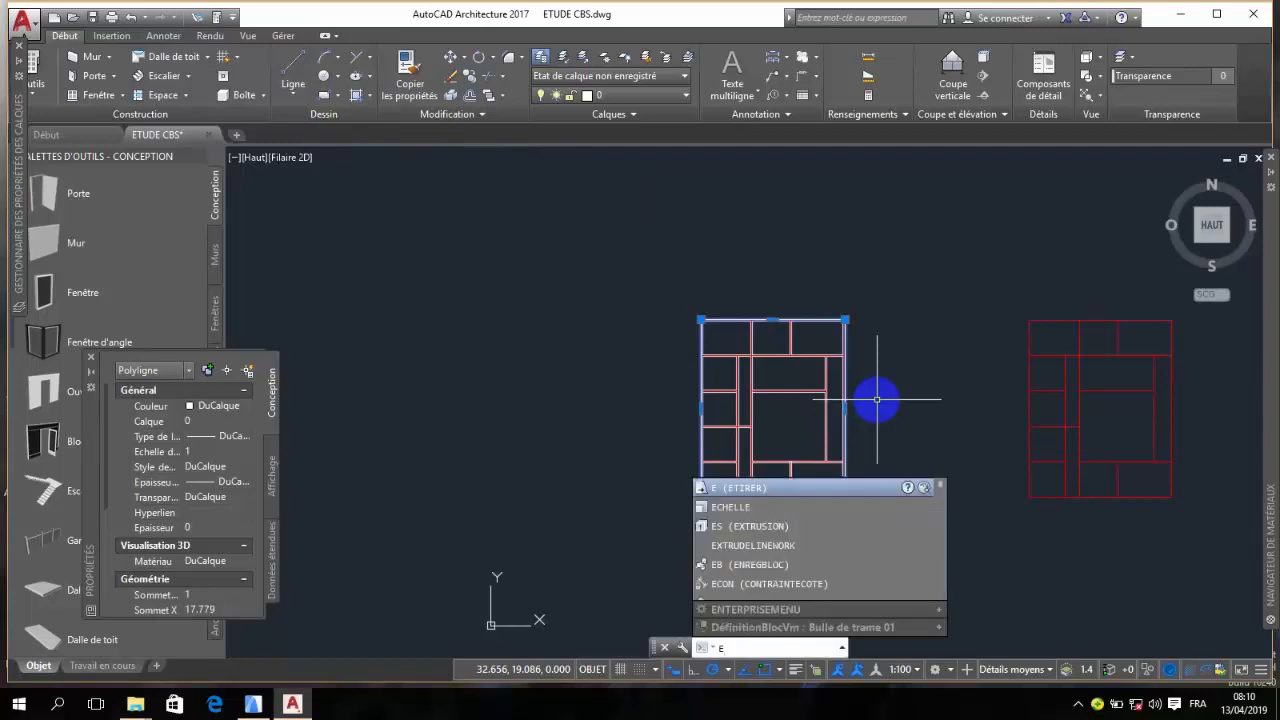
type("xtr")
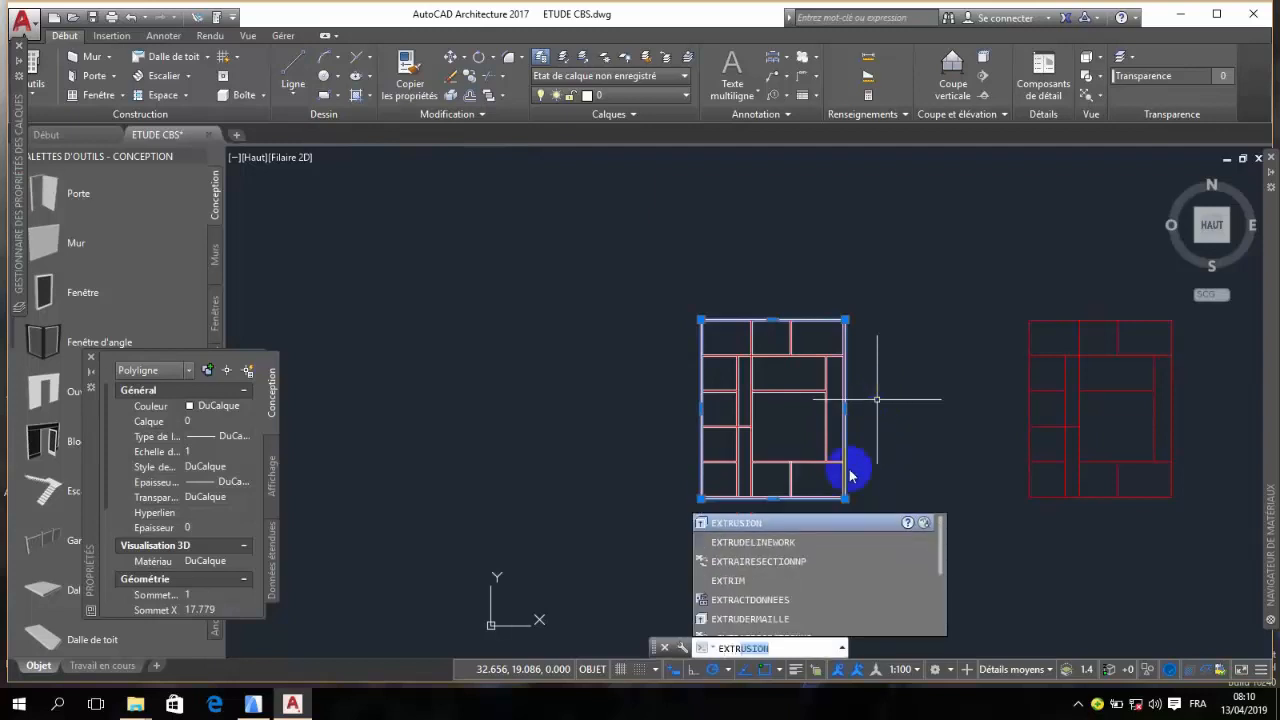
left_click(797, 527)
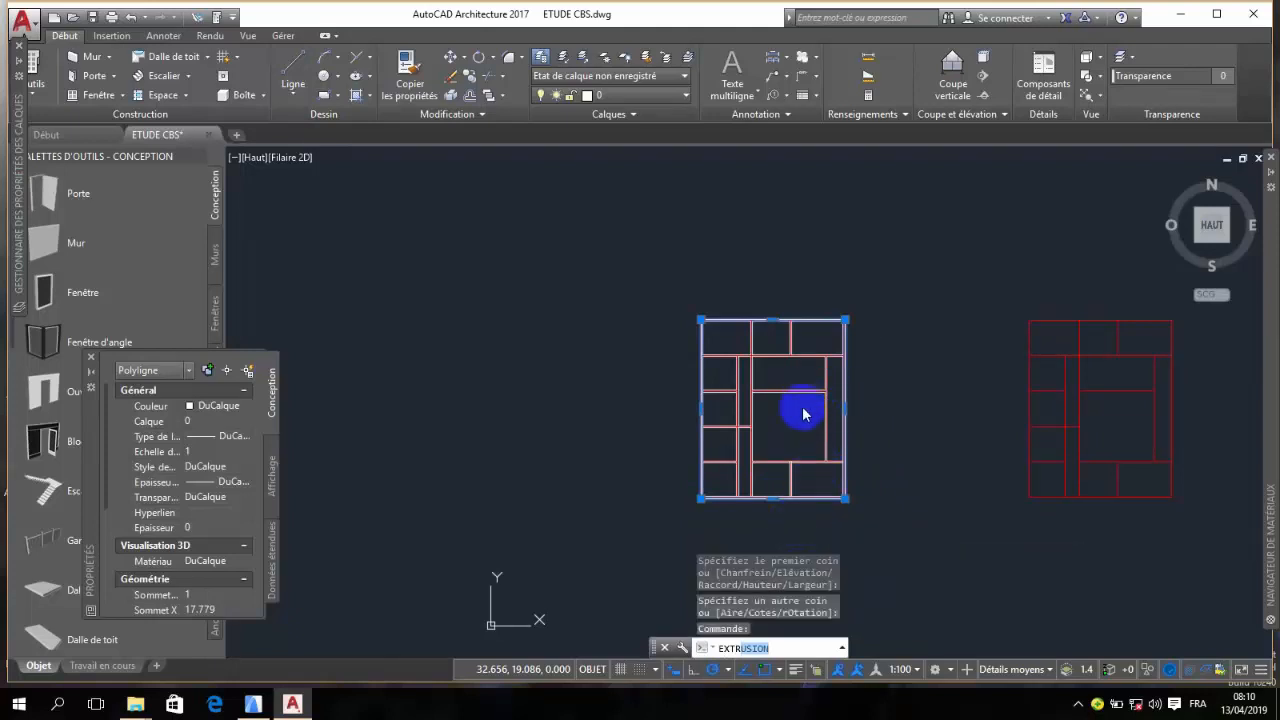
scroll(745, 382, "down", 2)
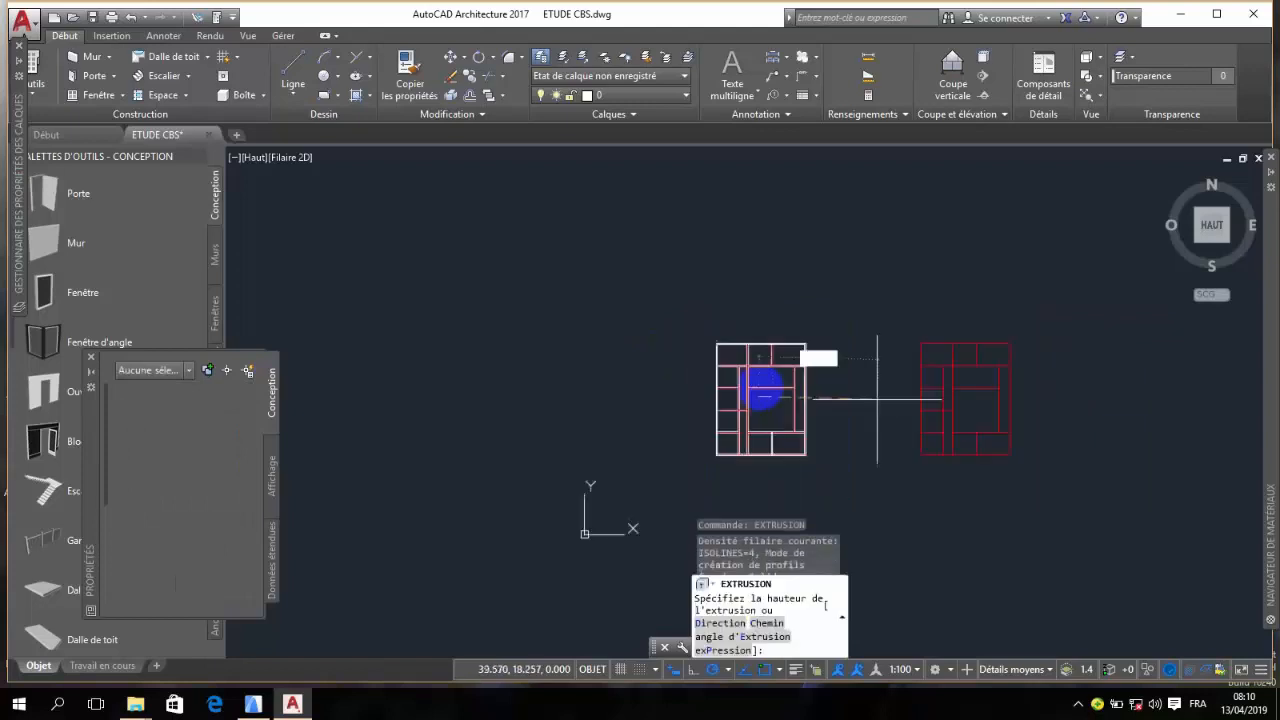
left_click(762, 392)
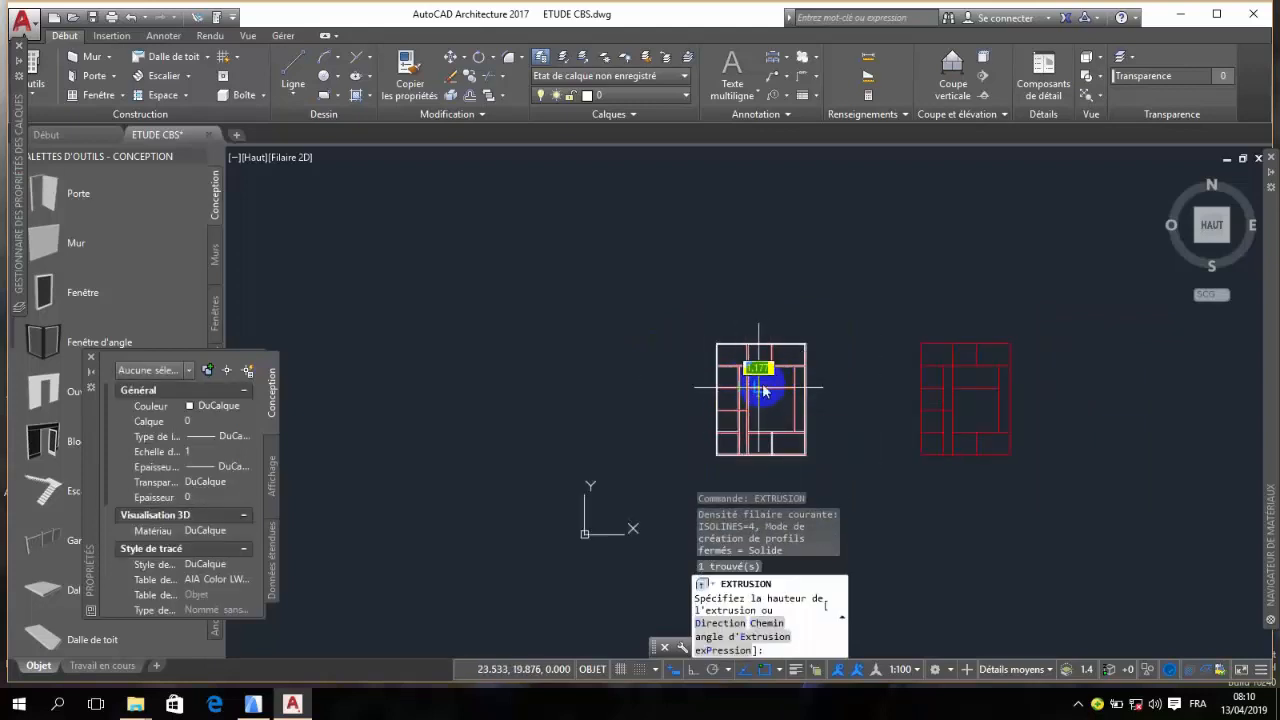
type("0.2")
key("Return")
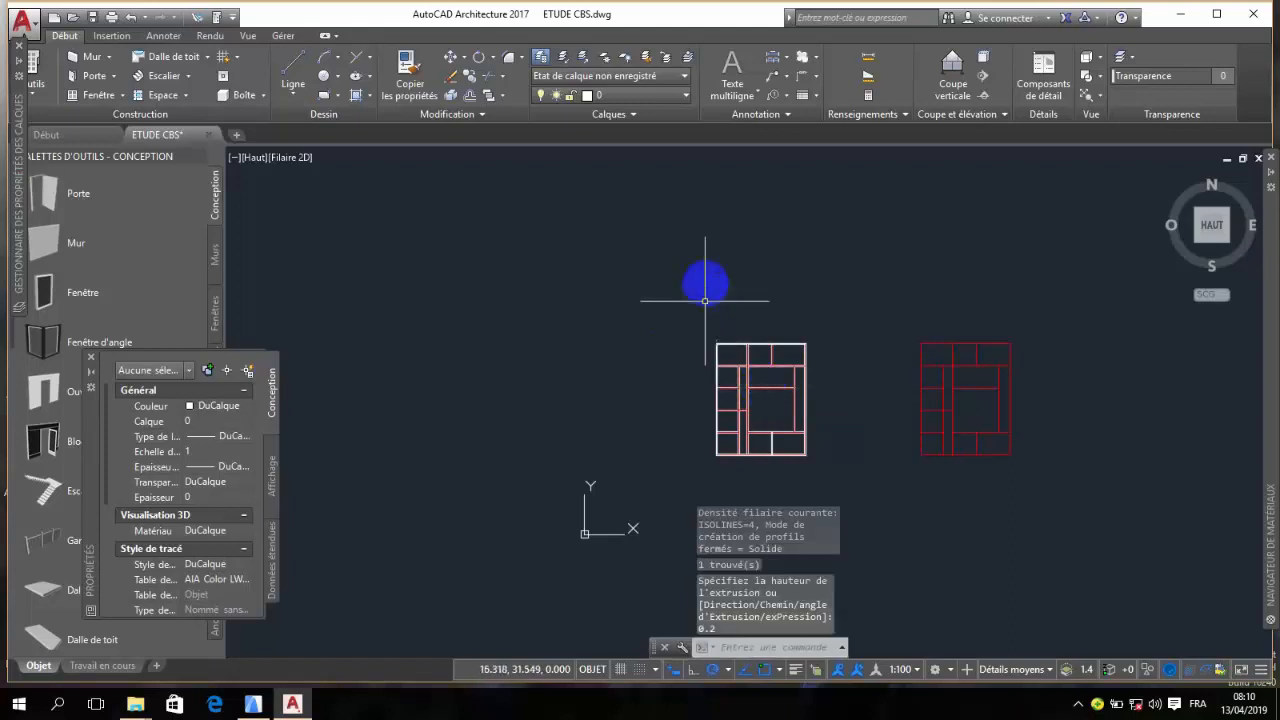
- Show the model in the south-east isometric view with the Réaliste visual style
left_click(1229, 248)
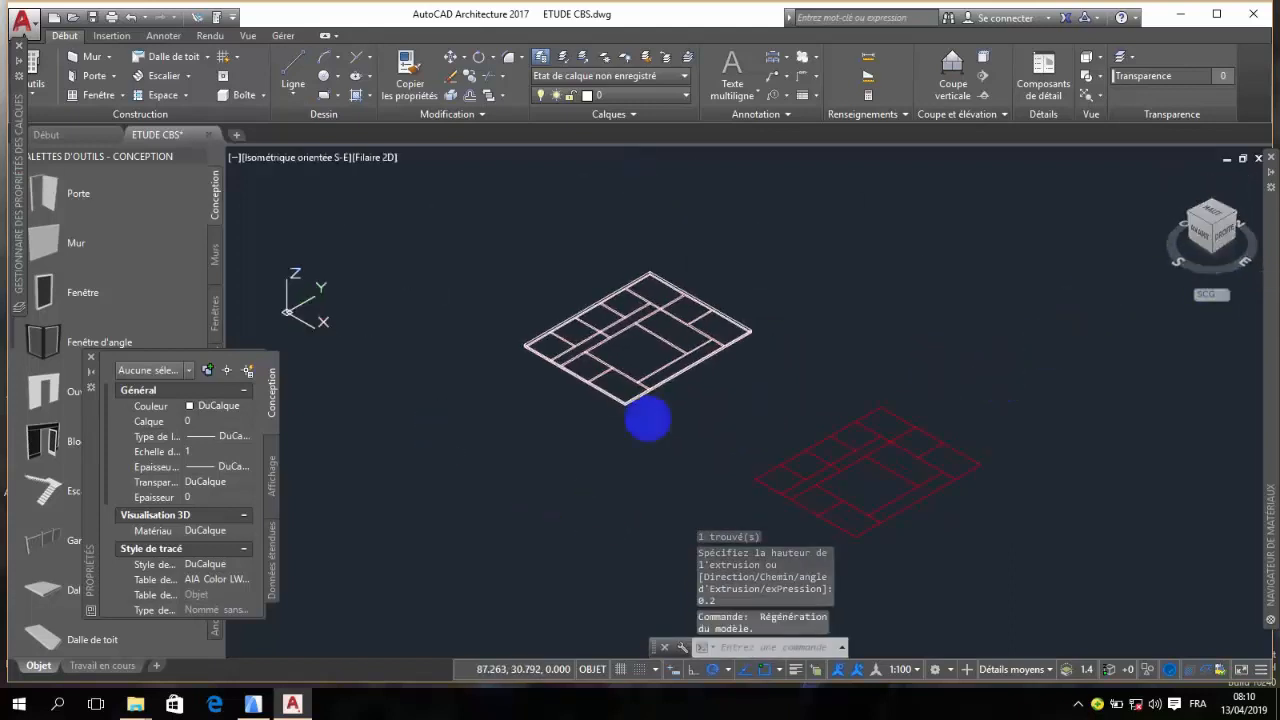
scroll(597, 402, "up", 3)
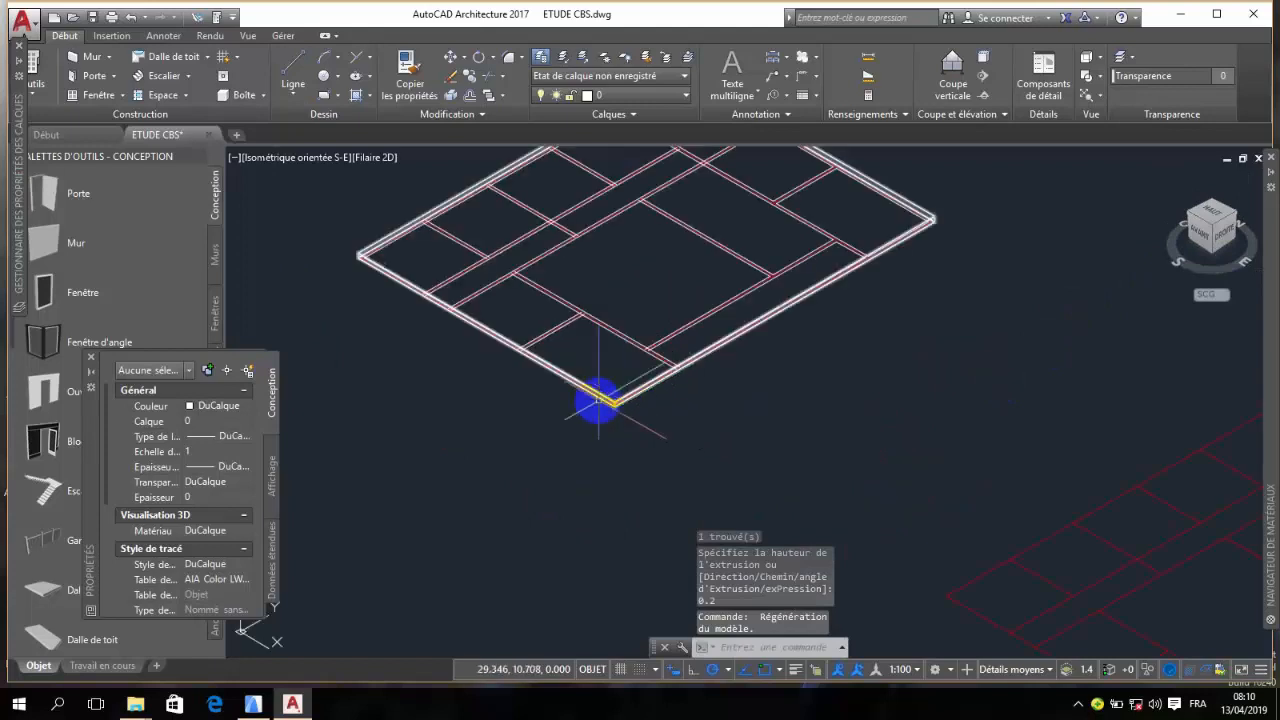
left_click(379, 160)
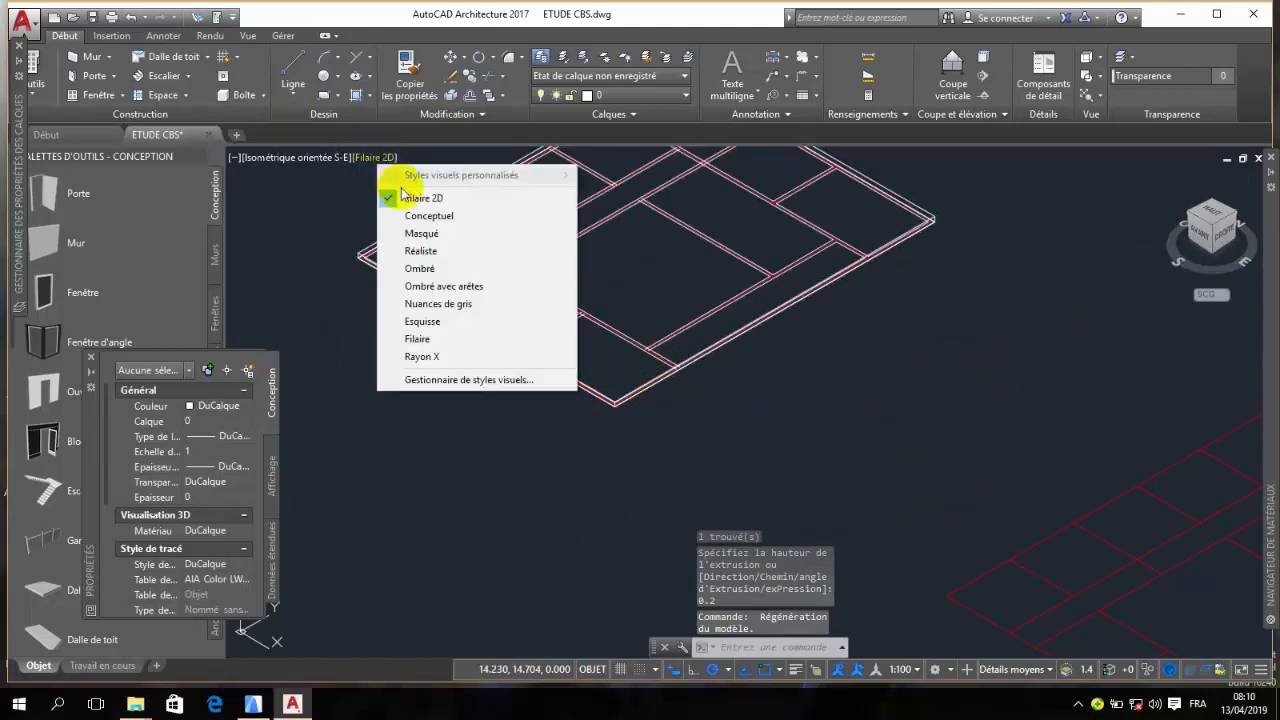
left_click(421, 251)
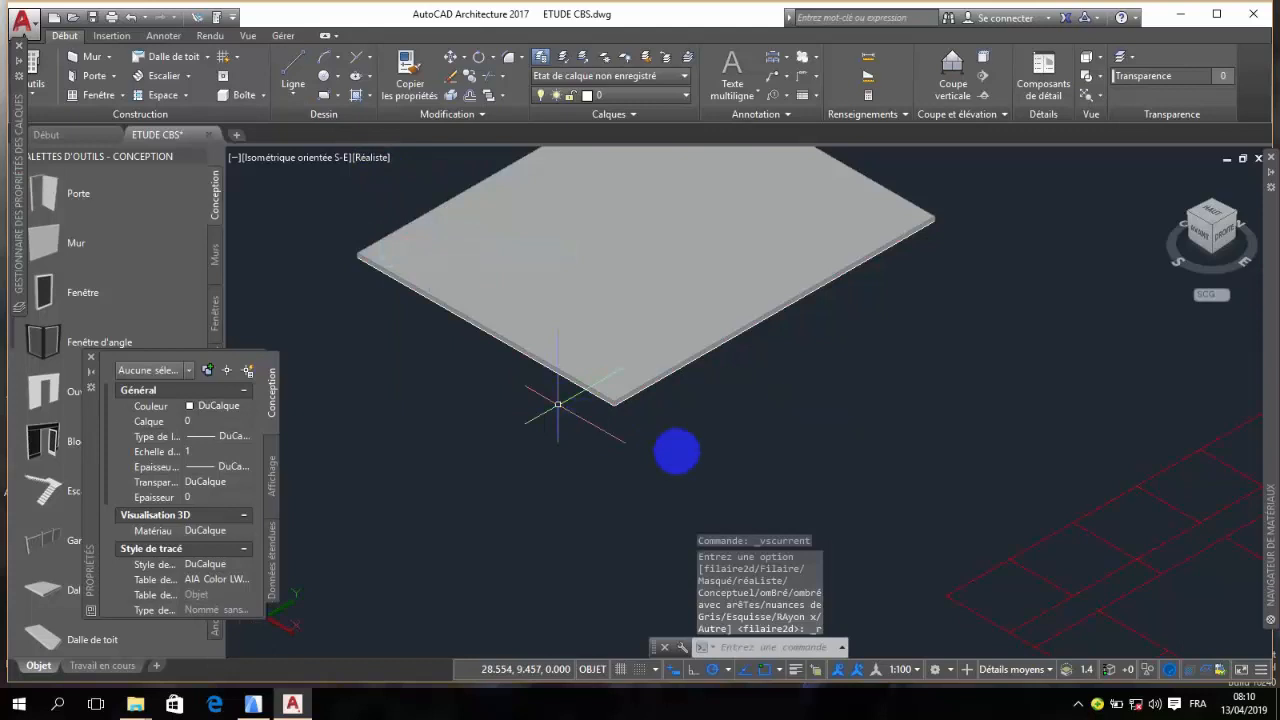
scroll(688, 463, "down", 3)
scroll(688, 463, "up", 2)
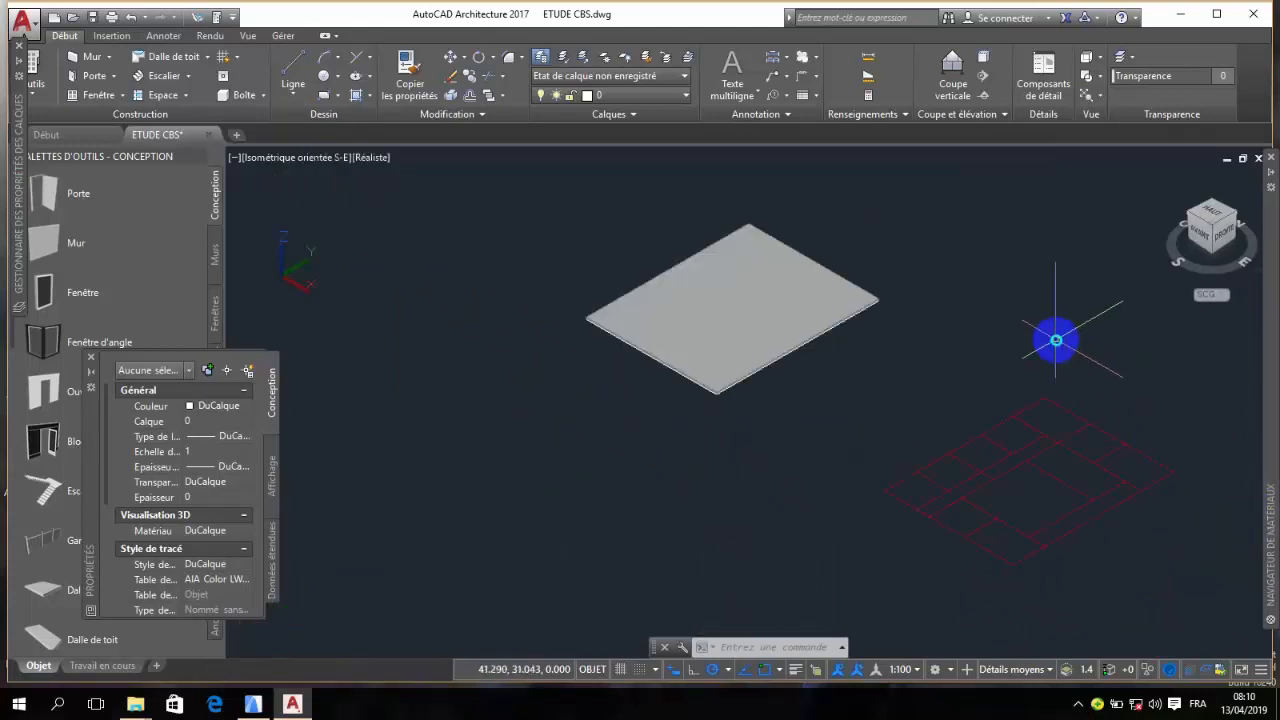
- Orbit around the extruded slab to inspect its thickness and return to the top view
right_click(1057, 347)
left_click(1078, 555)
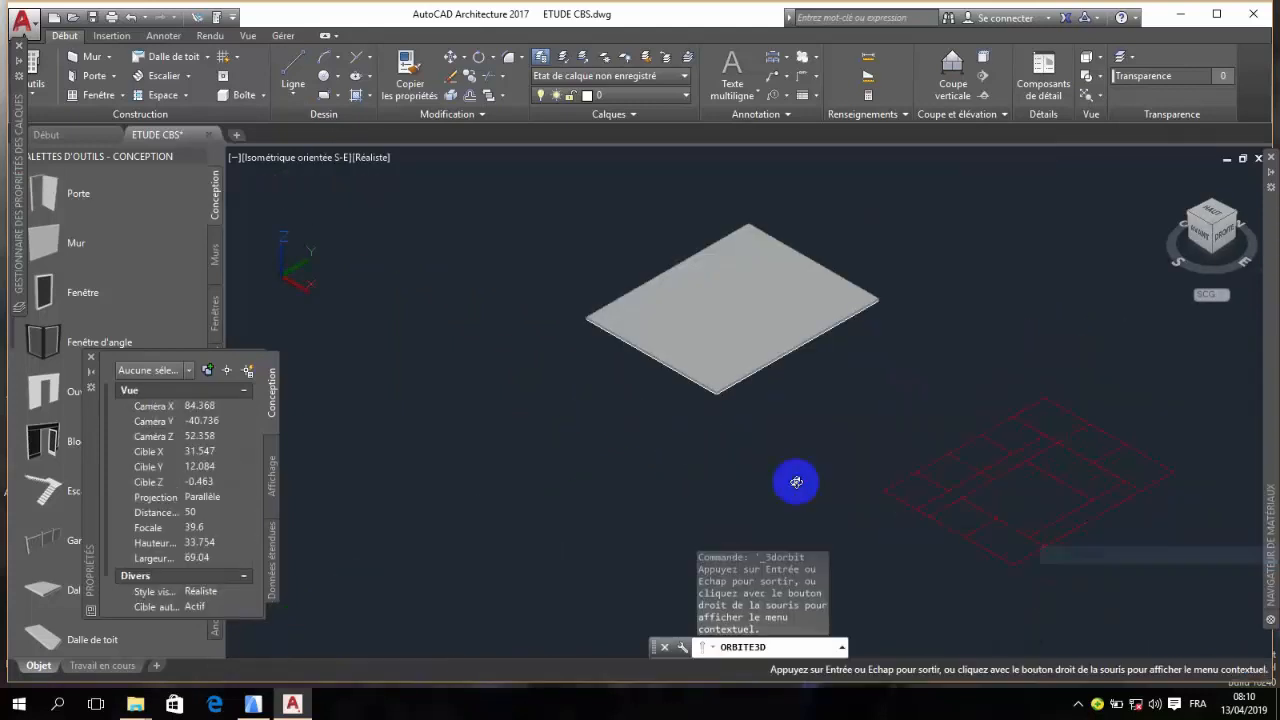
left_click_drag(789, 480, 713, 423)
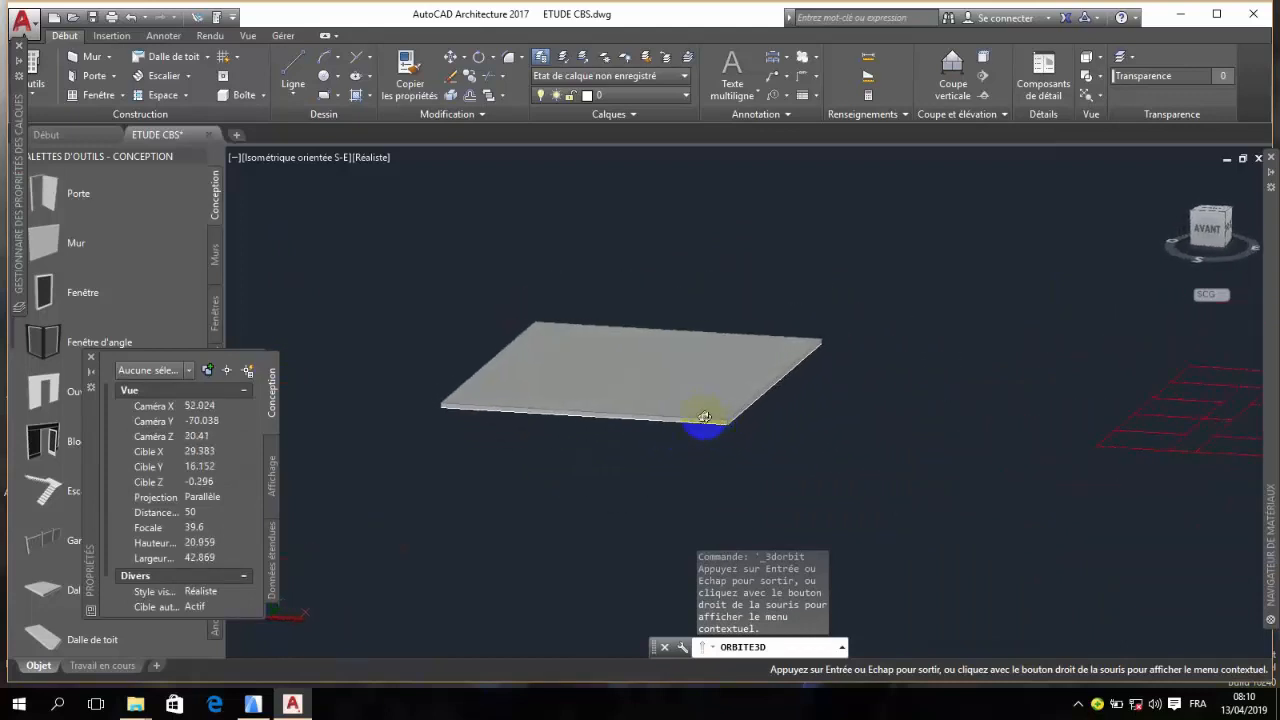
key("Escape")
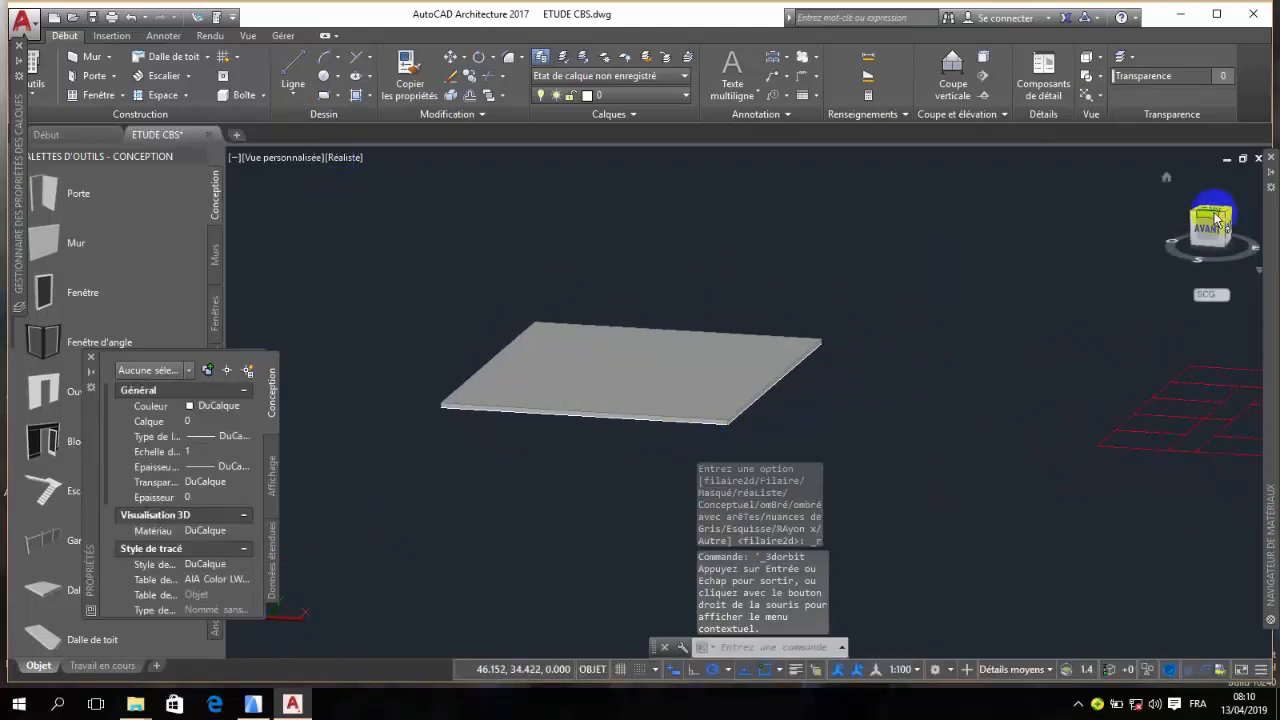
left_click(1213, 210)
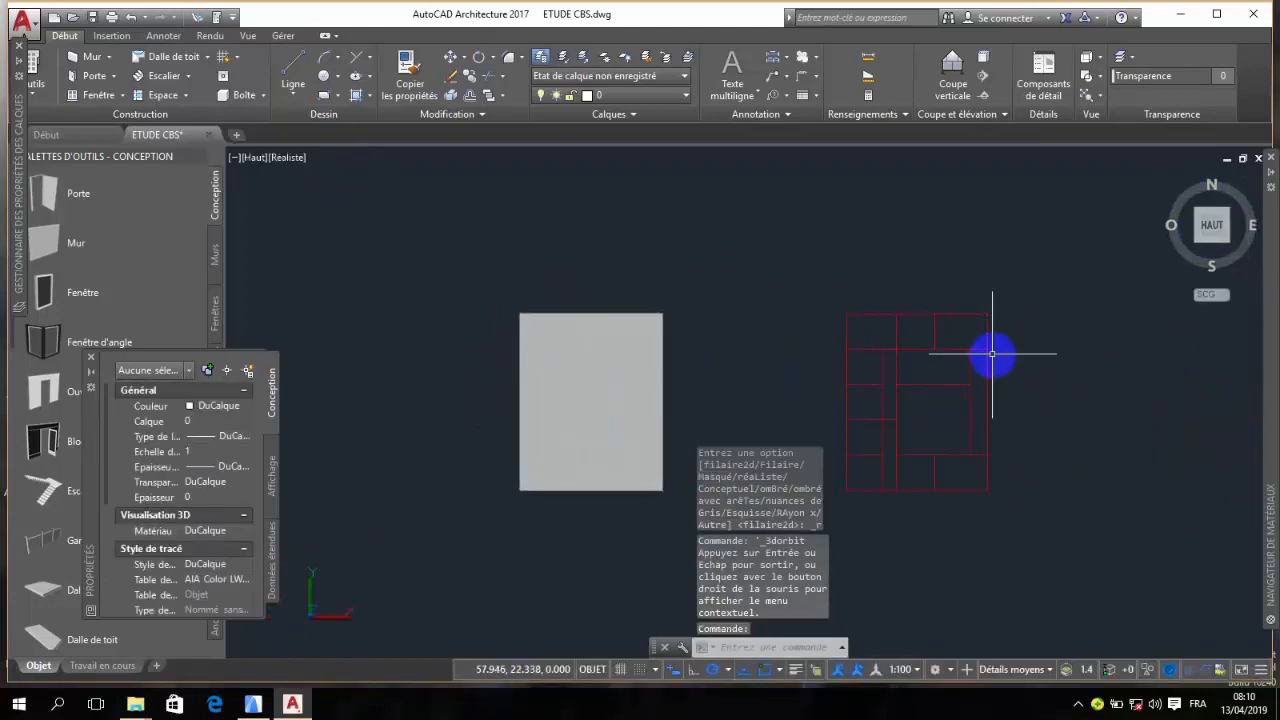
- Start a polyline profile in the empty area beyond the red wall plan with a horizontal first segment 0.2 long
scroll(710, 338, "down", 4)
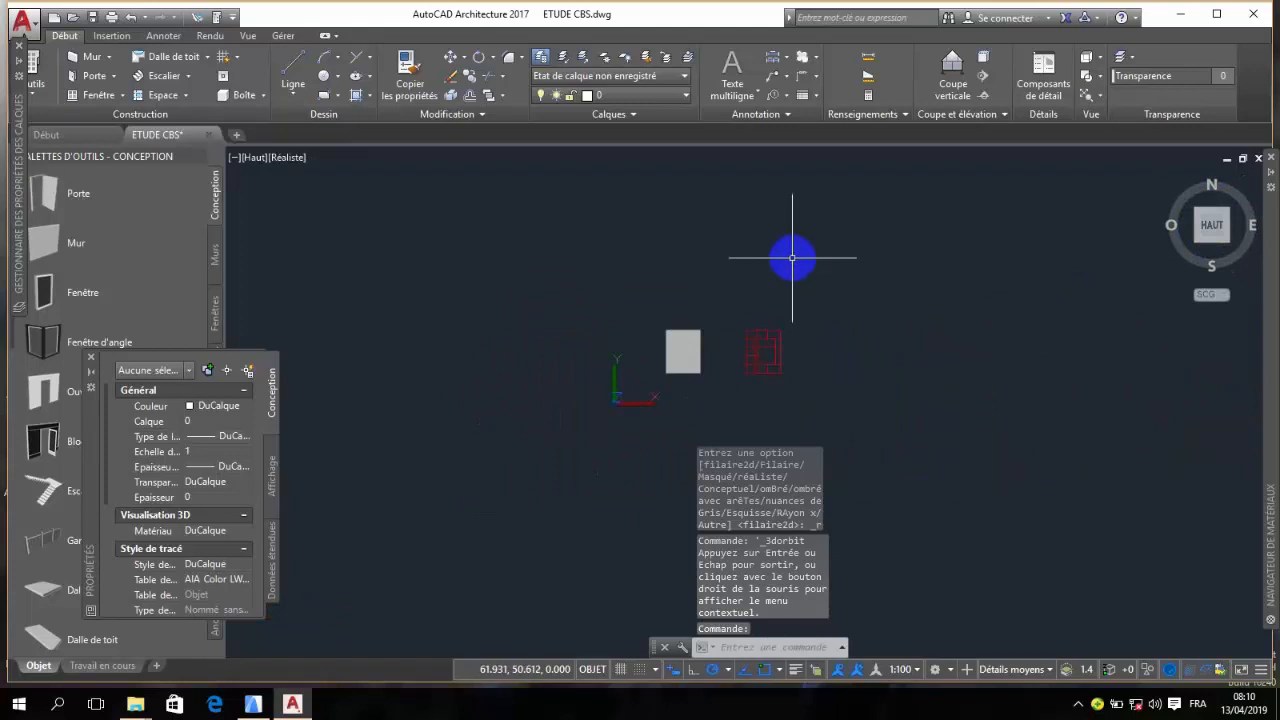
scroll(834, 290, "up", 5)
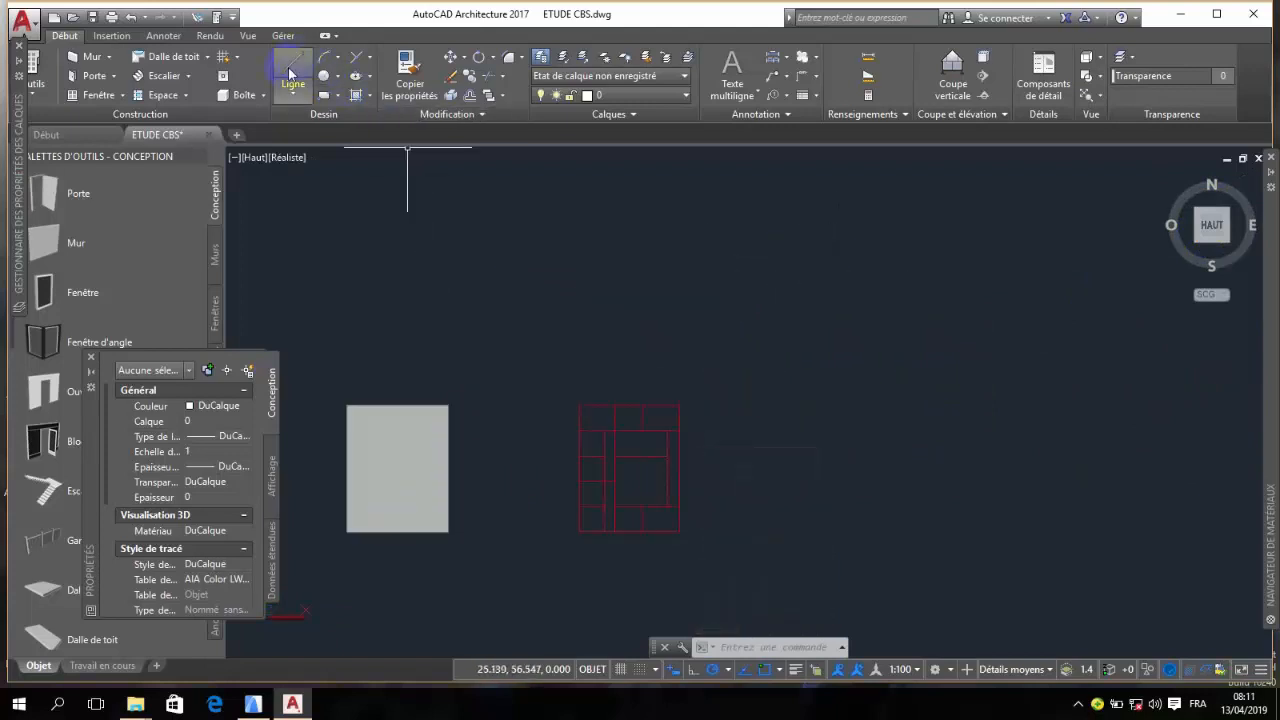
left_click(288, 96)
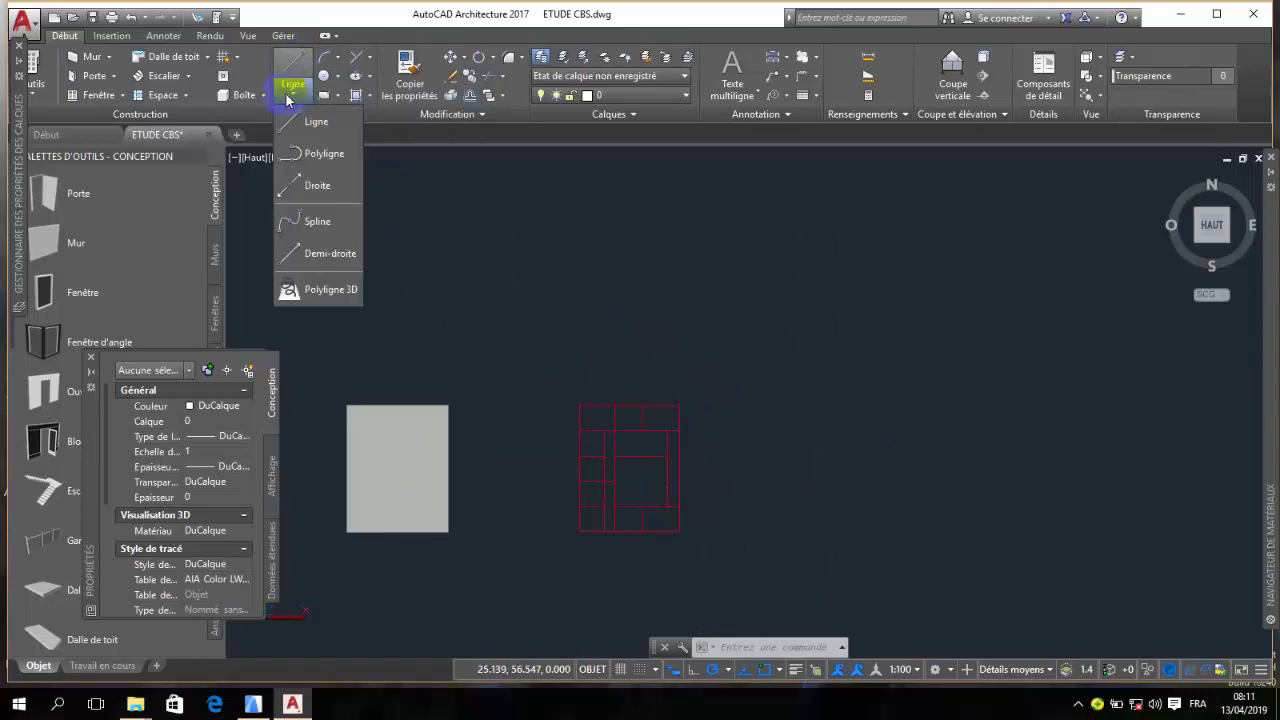
left_click(318, 154)
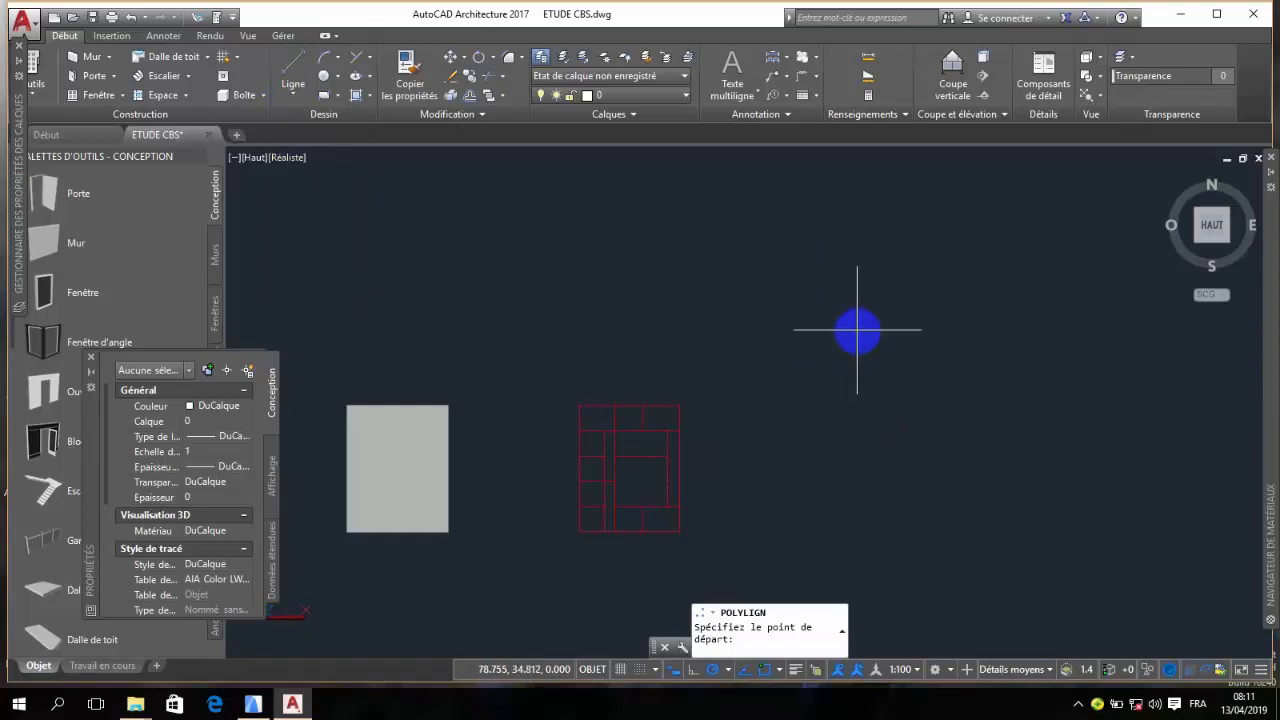
left_click(857, 329)
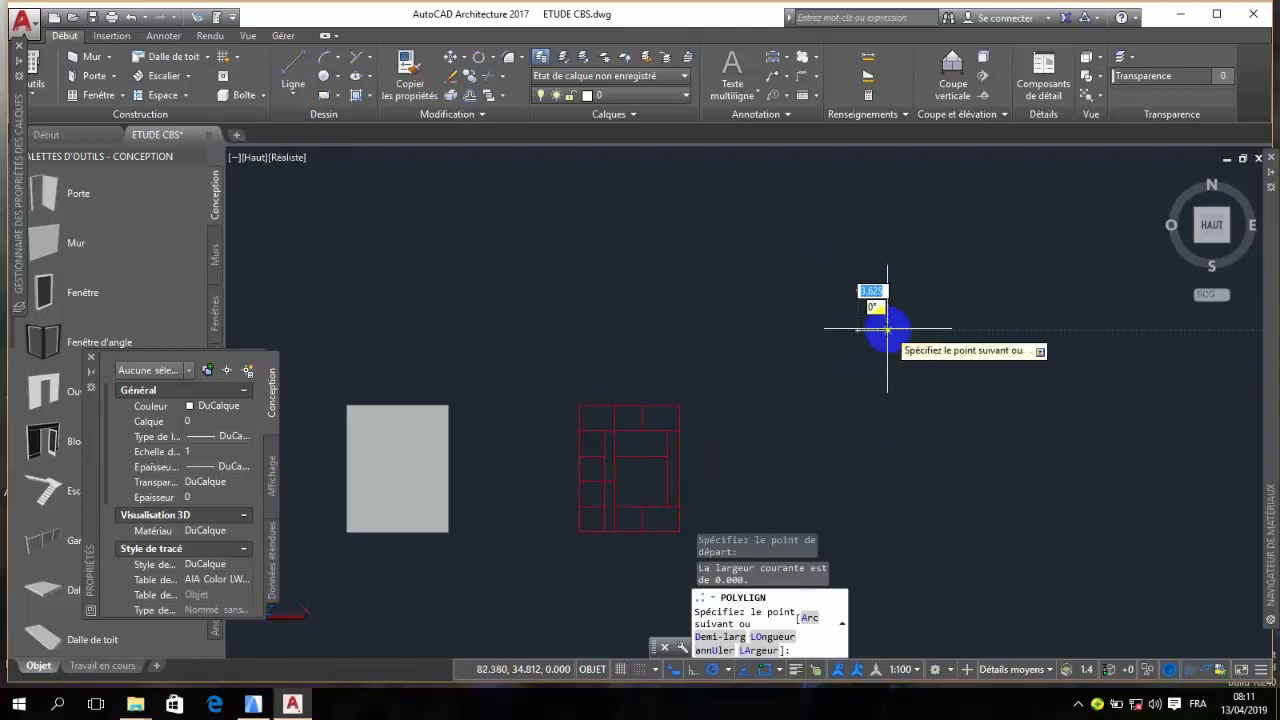
scroll(884, 330, "up", 3)
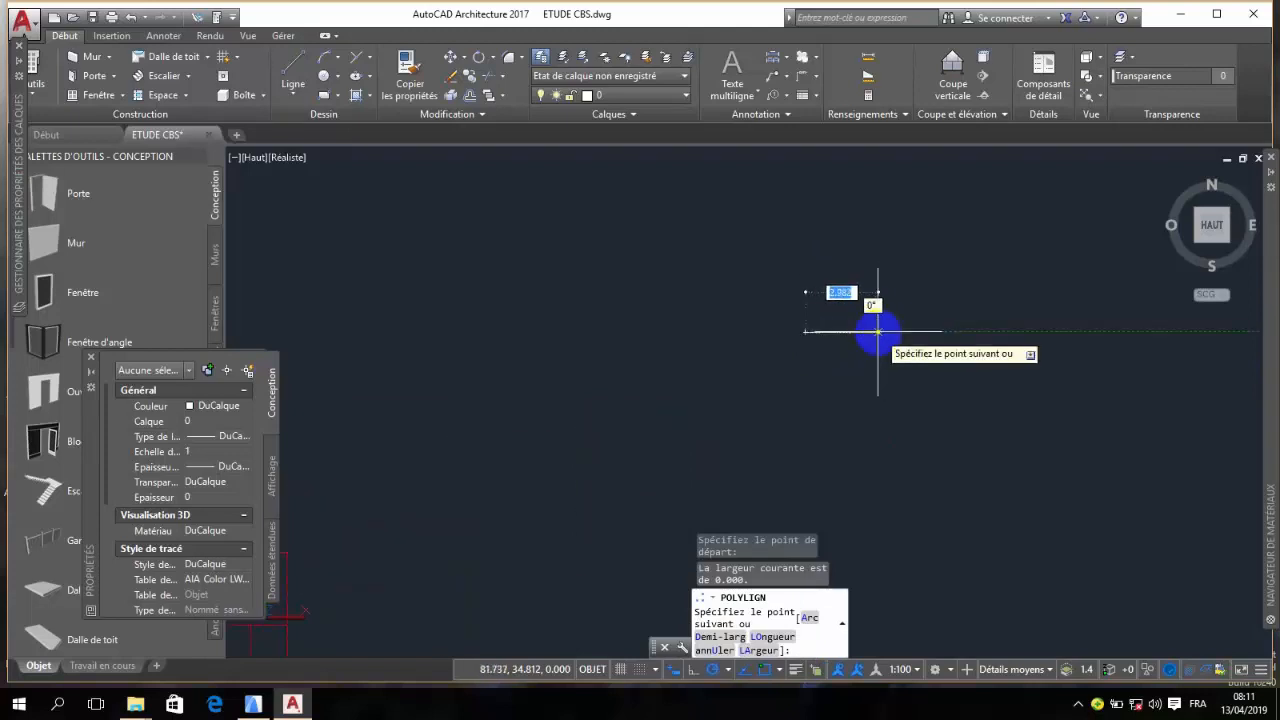
type("0")
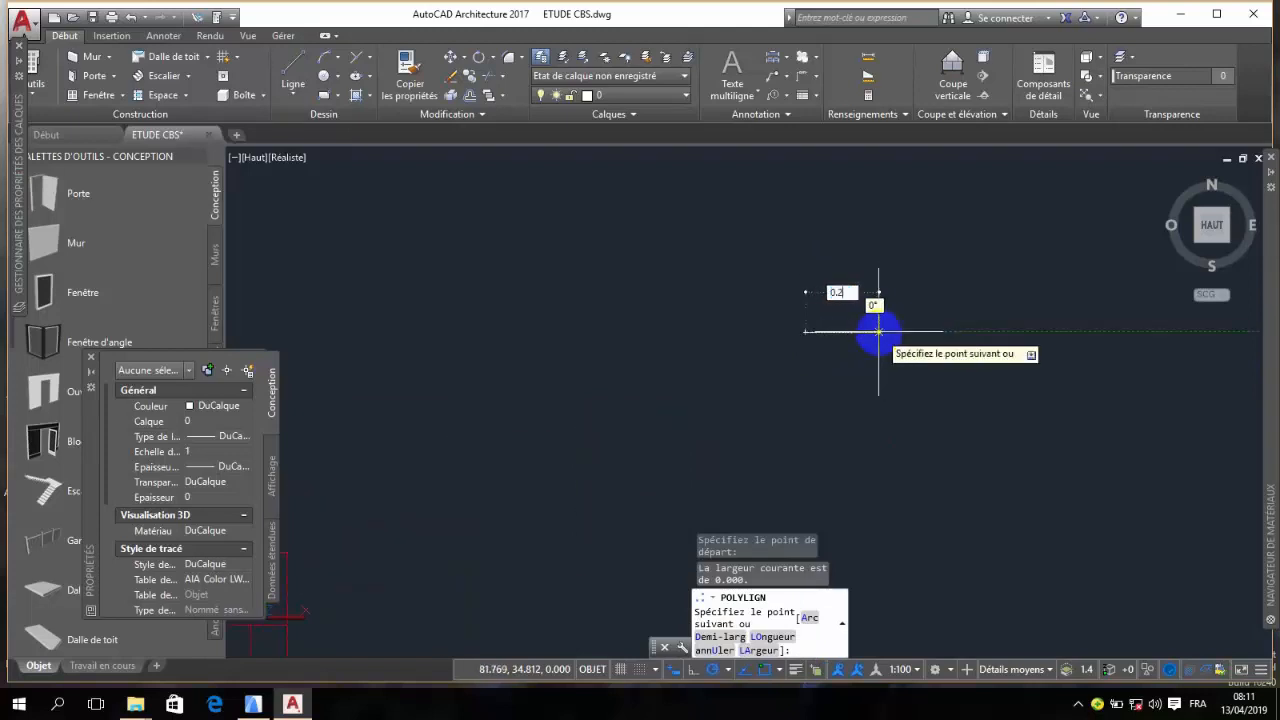
type(".2")
key("Return")
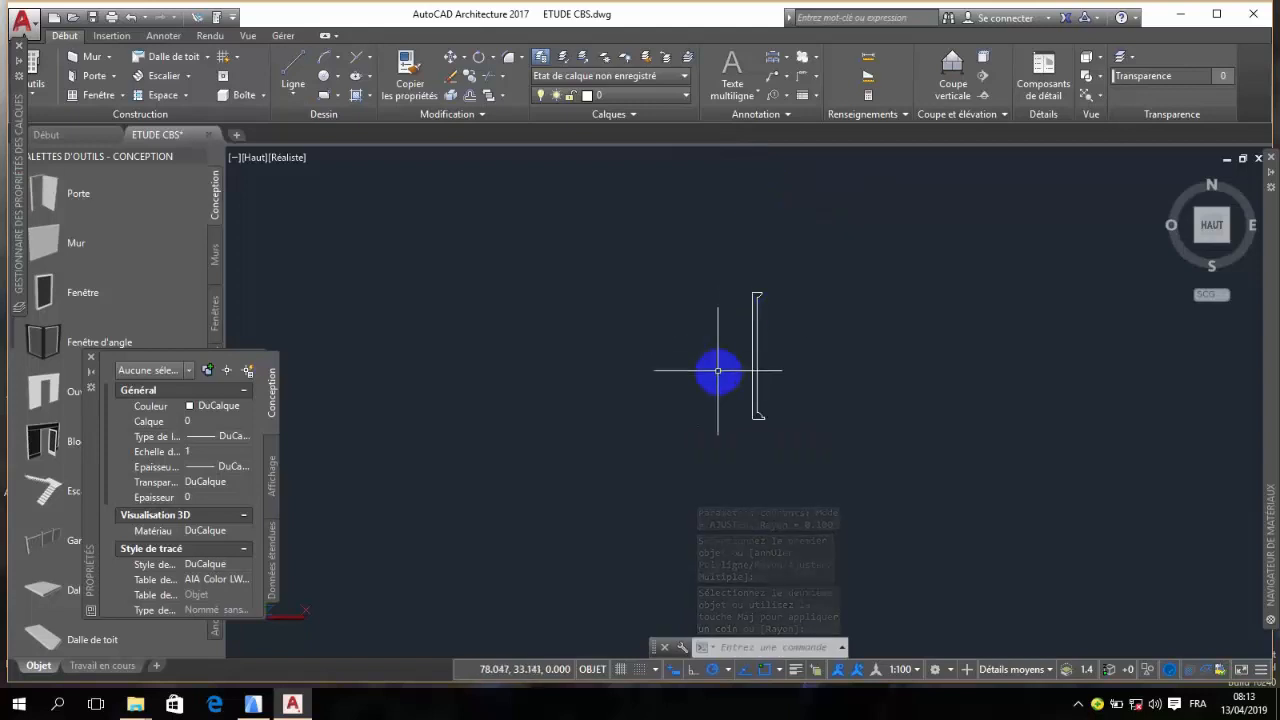
- Revolve the closed column profile 360° around its long straight outer edge, from its top corner to its bottom corner
type("re")
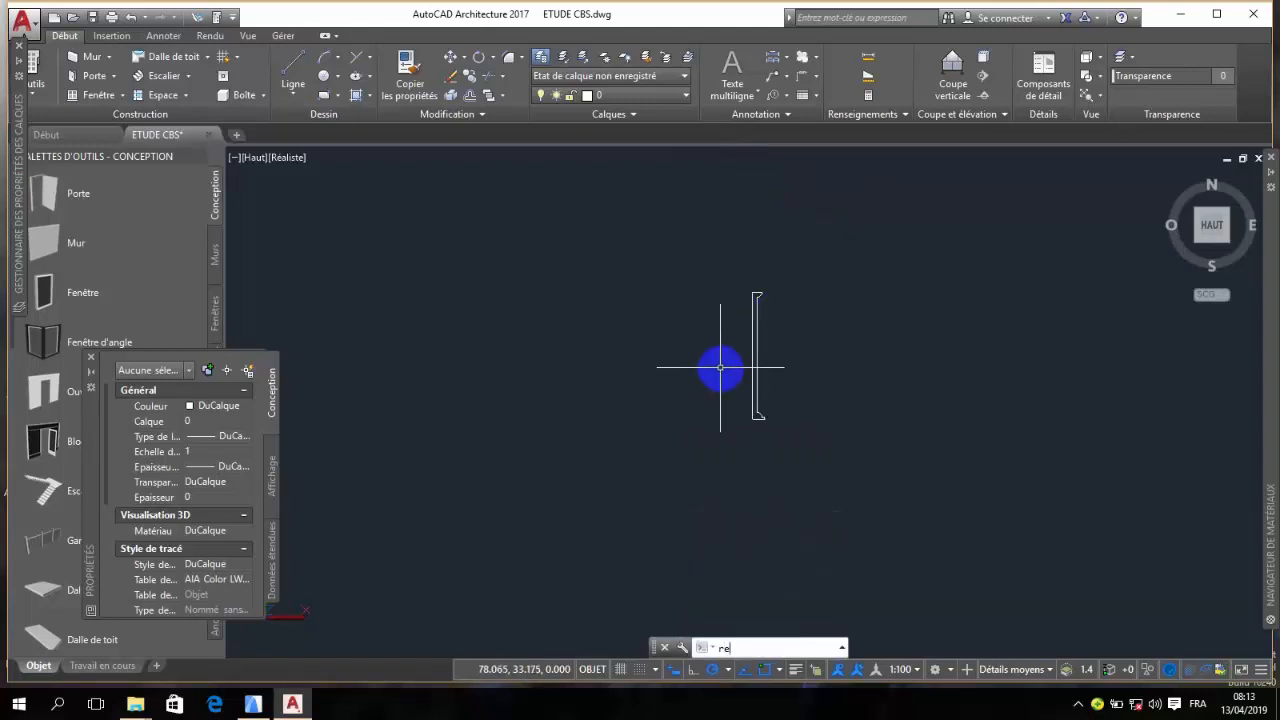
type("v")
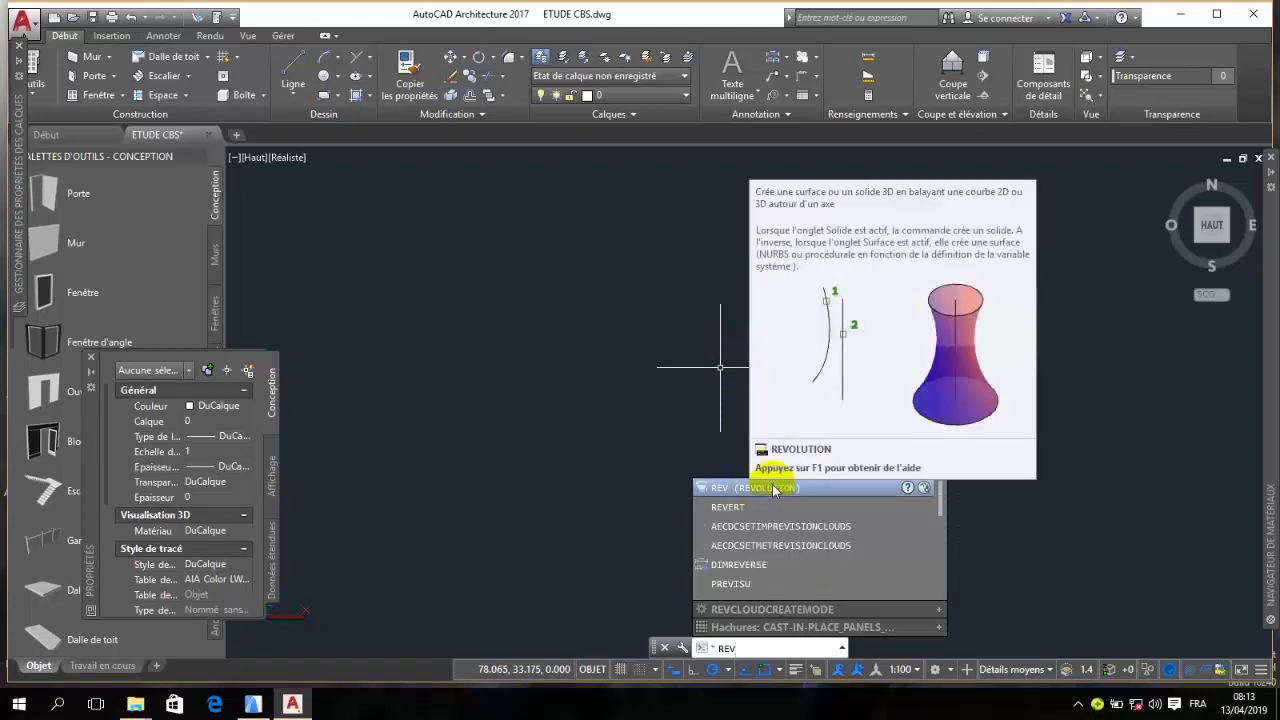
left_click(774, 488)
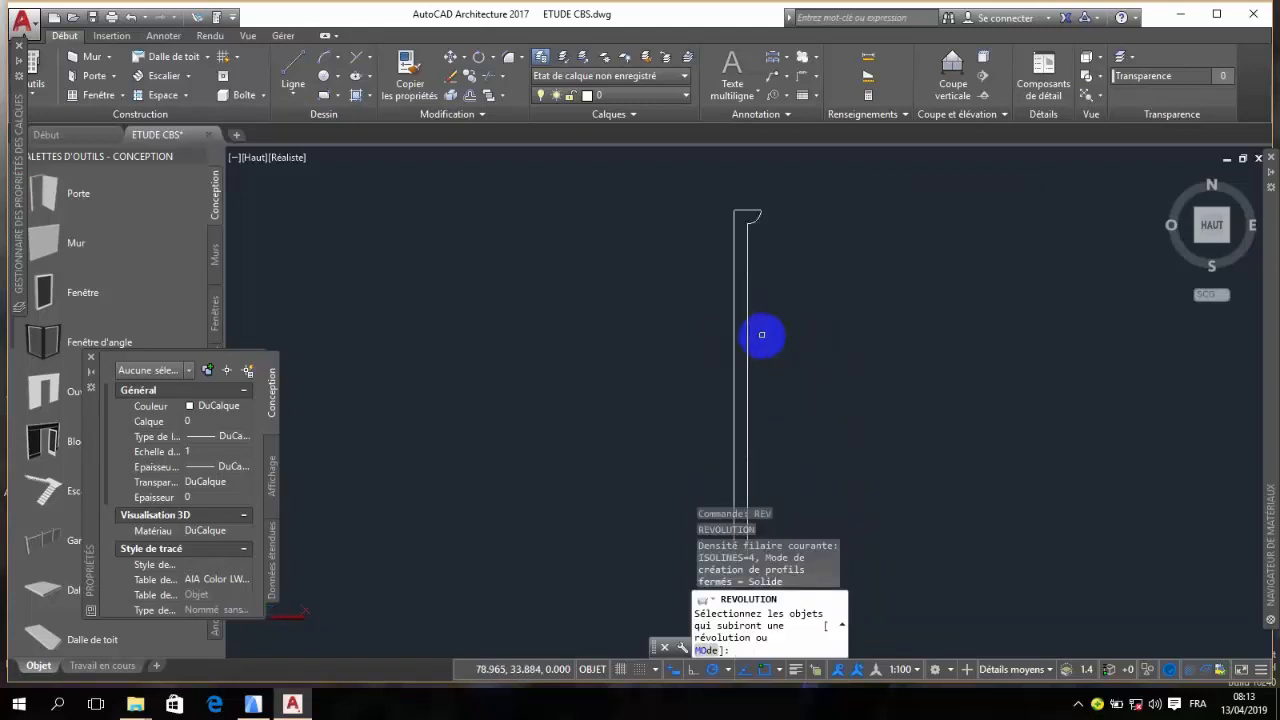
left_click(747, 326)
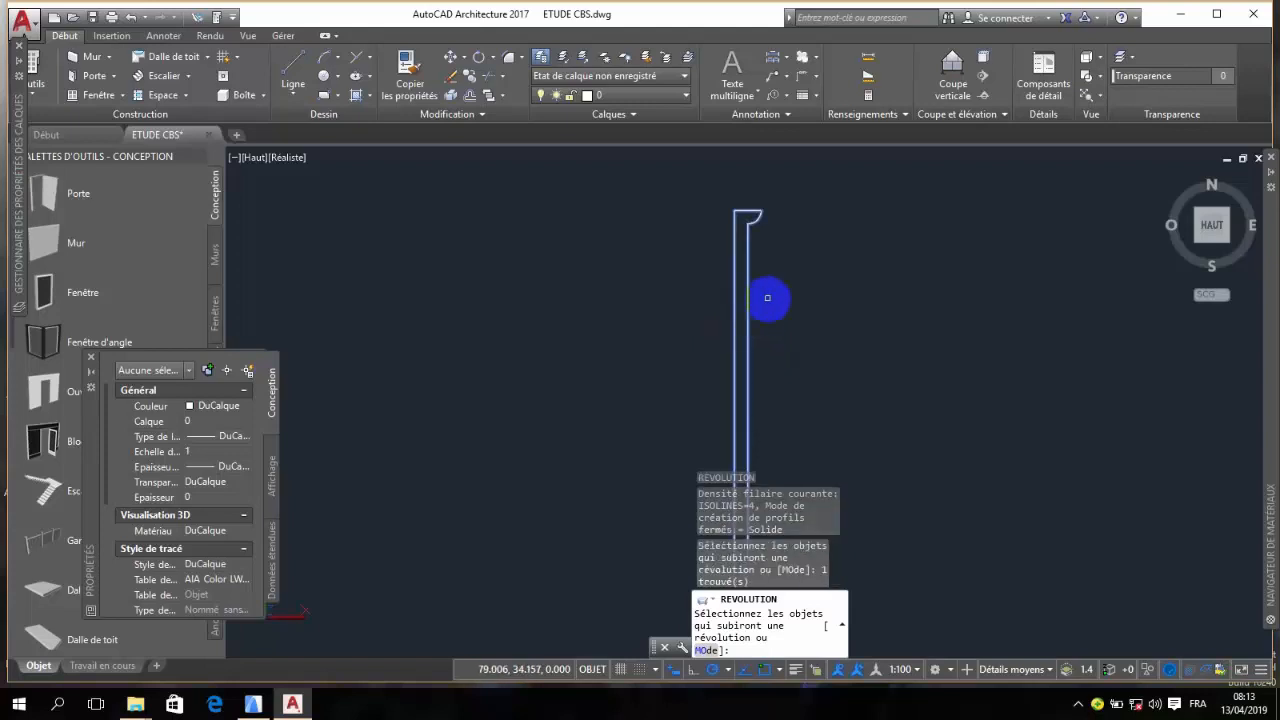
key("Return")
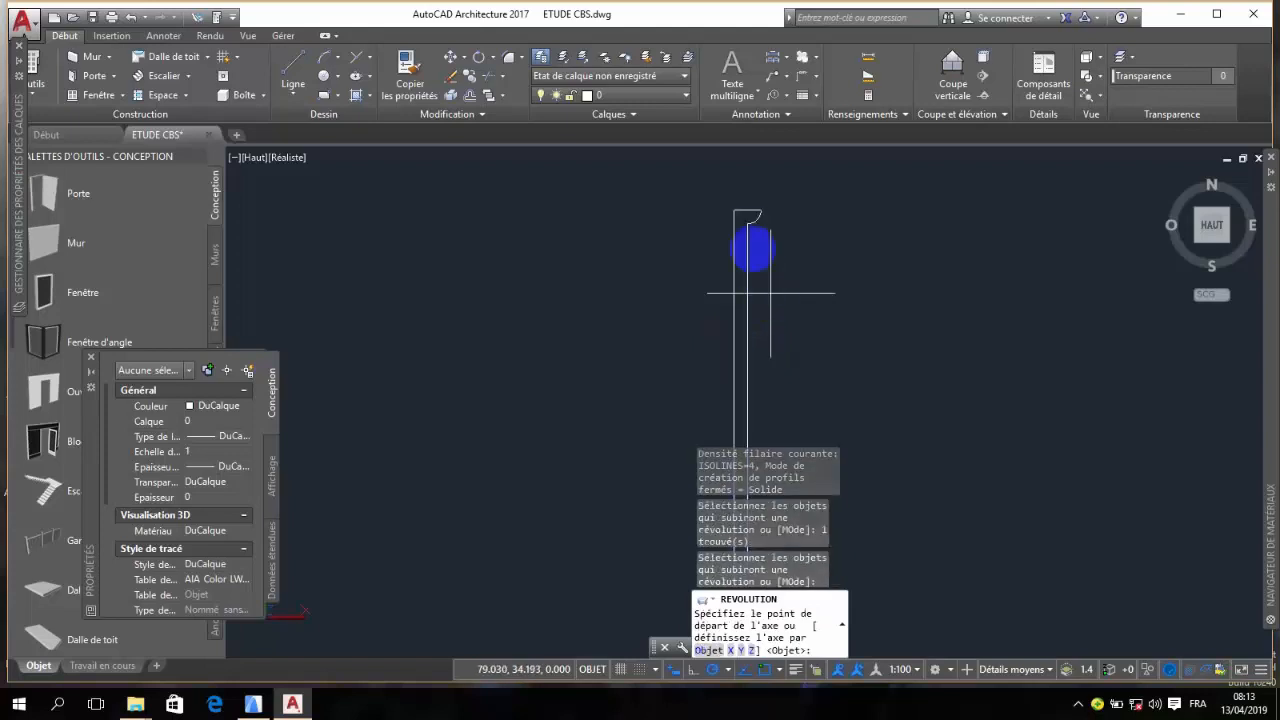
left_click(735, 210)
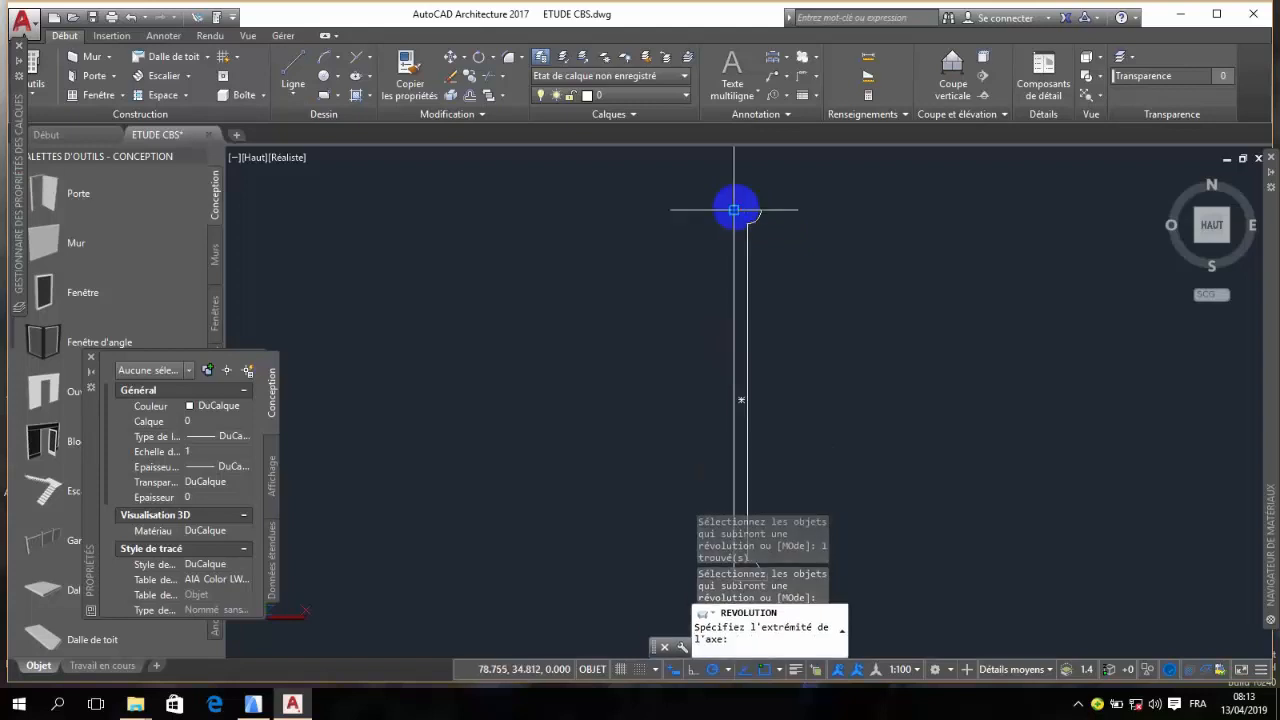
scroll(735, 295, "up", 2)
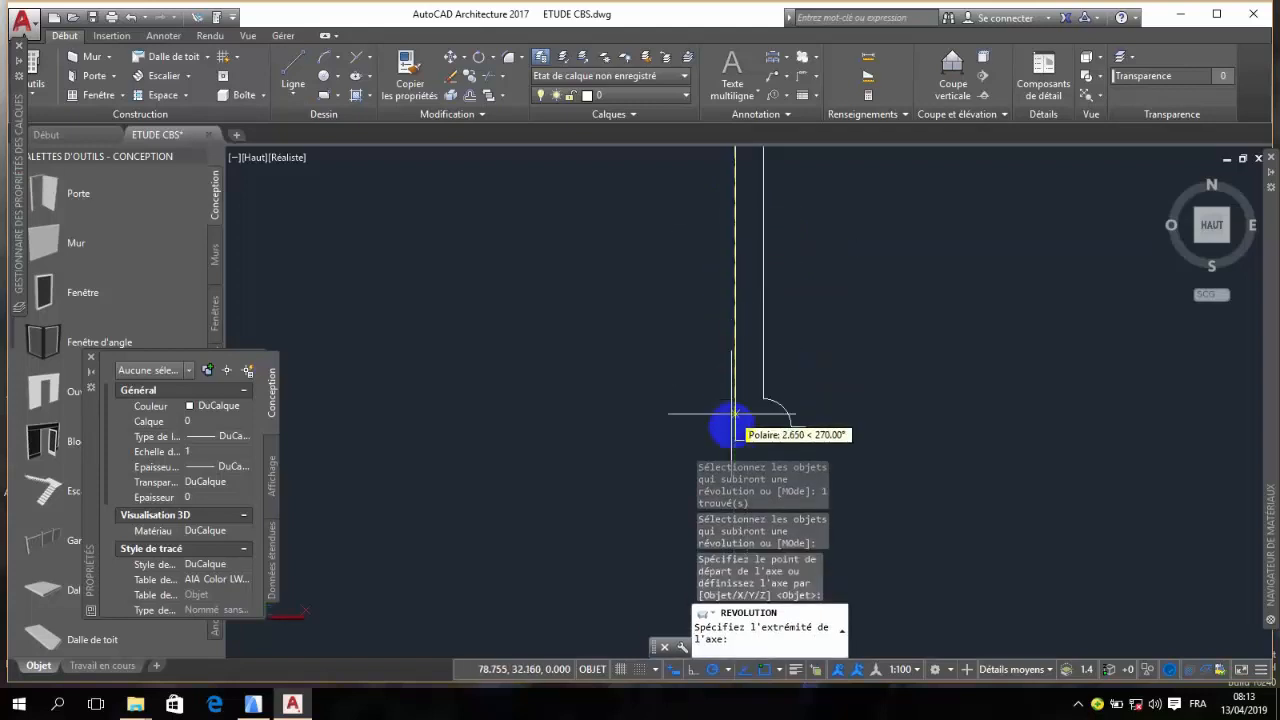
left_click(735, 440)
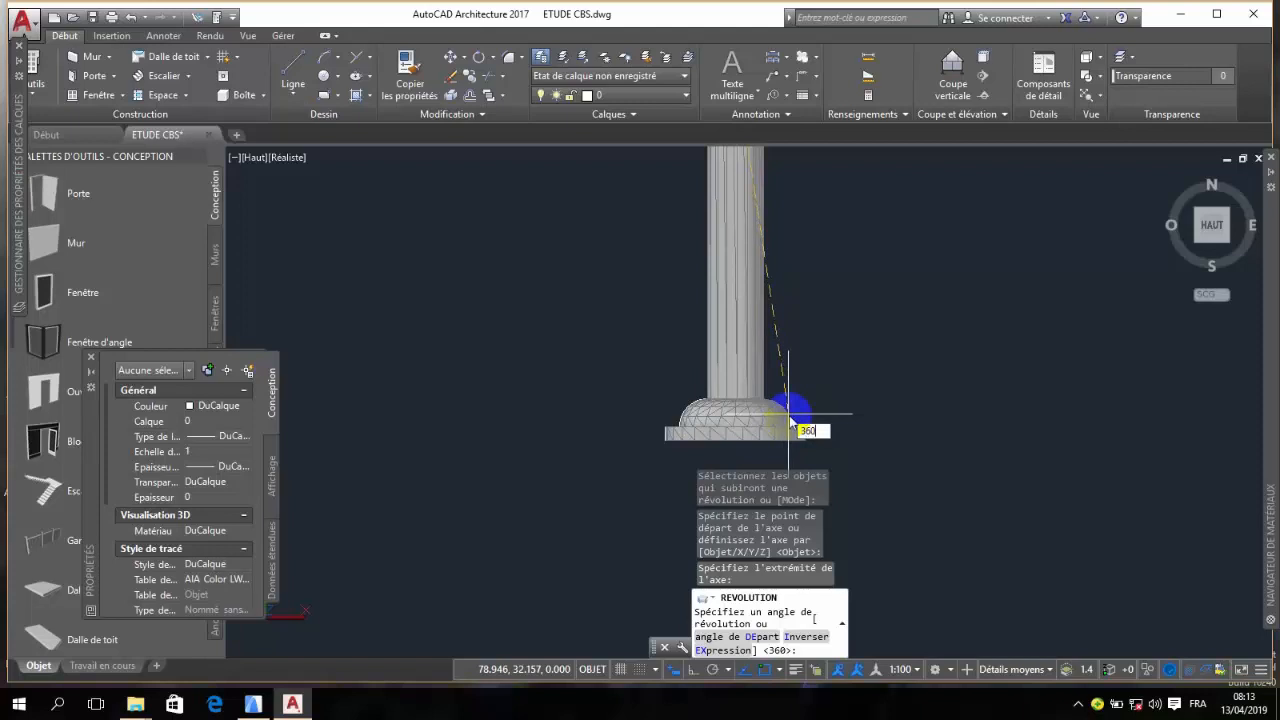
key("Return")
- Show the revolved column in the south-west isometric view and examine its shaft and both flared ends
scroll(743, 400, "down", 3)
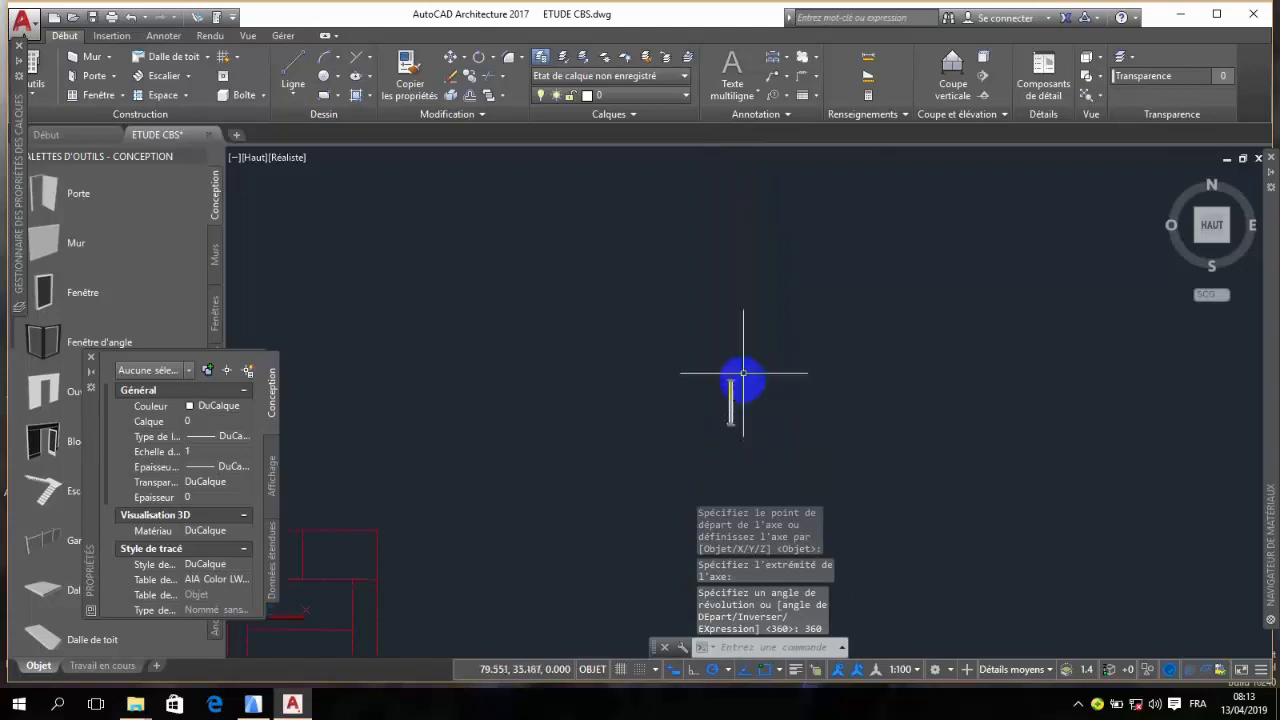
scroll(736, 303, "up", 5)
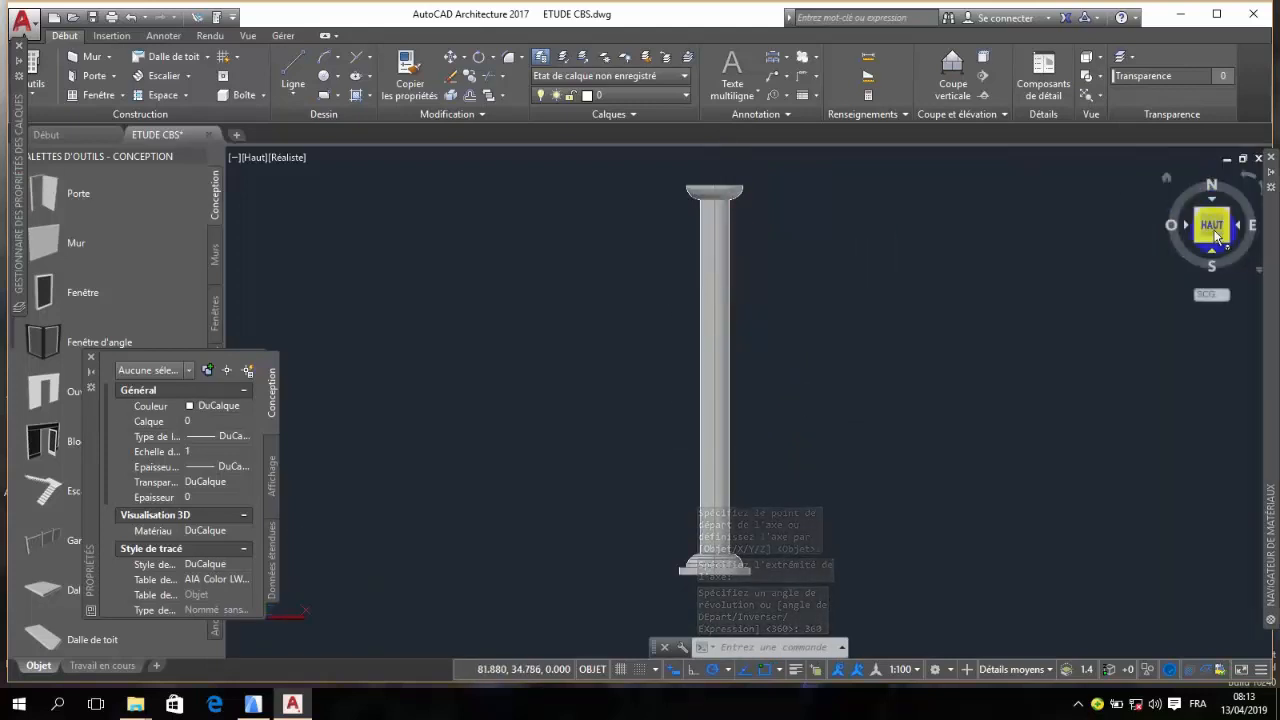
left_click(1196, 241)
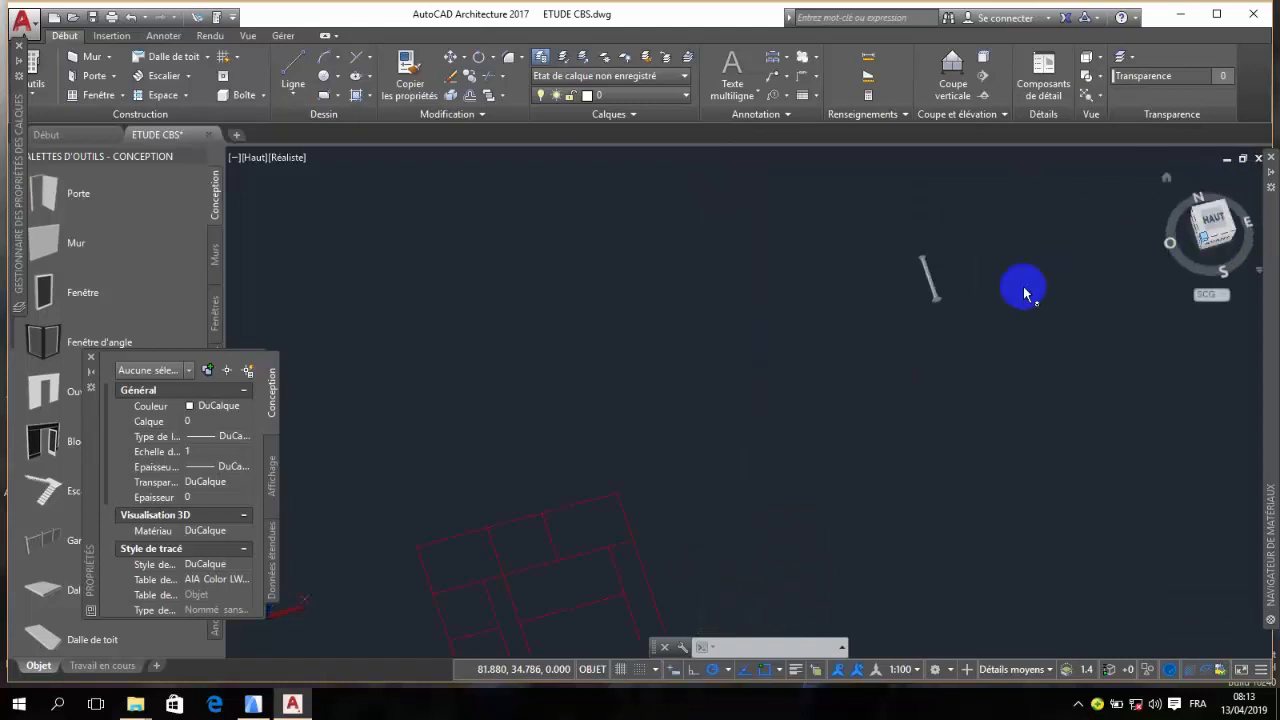
scroll(837, 215, "up", 5)
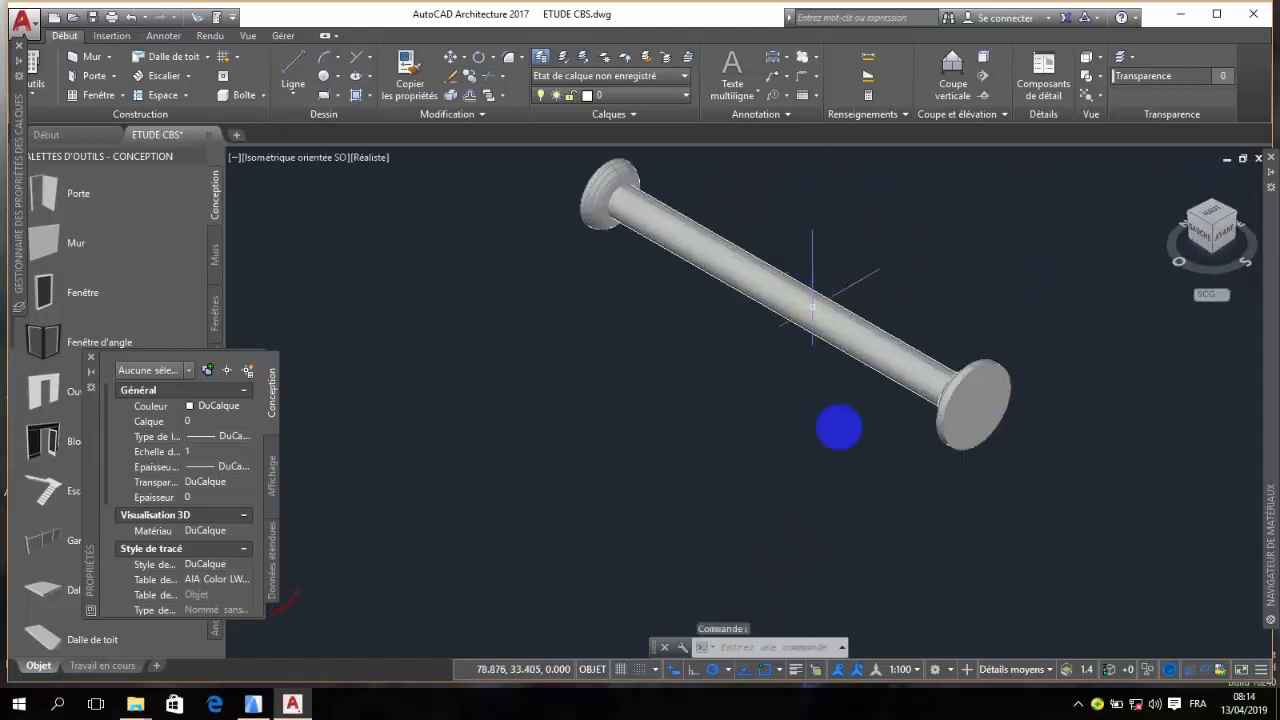
scroll(786, 386, "down", 5)
scroll(771, 394, "up", 8)
scroll(651, 294, "down", 3)
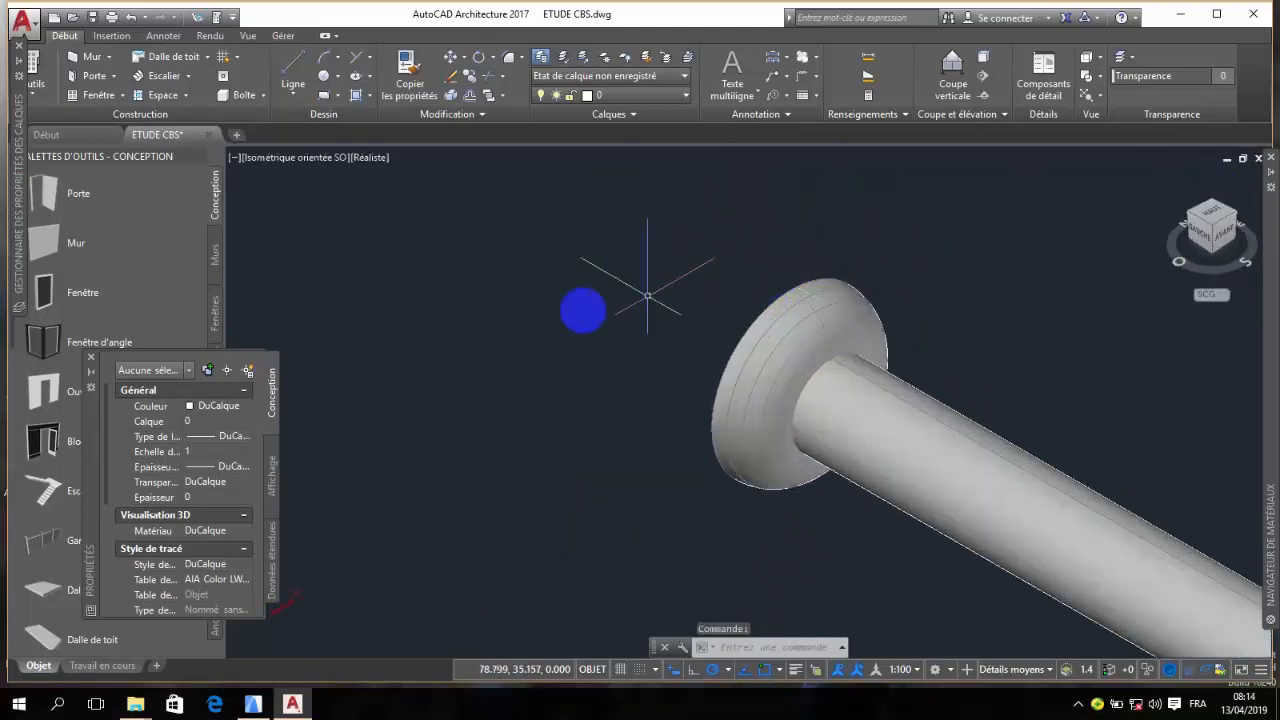
scroll(869, 440, "down", 3)
scroll(866, 454, "up", 5)
scroll(866, 454, "down", 2)
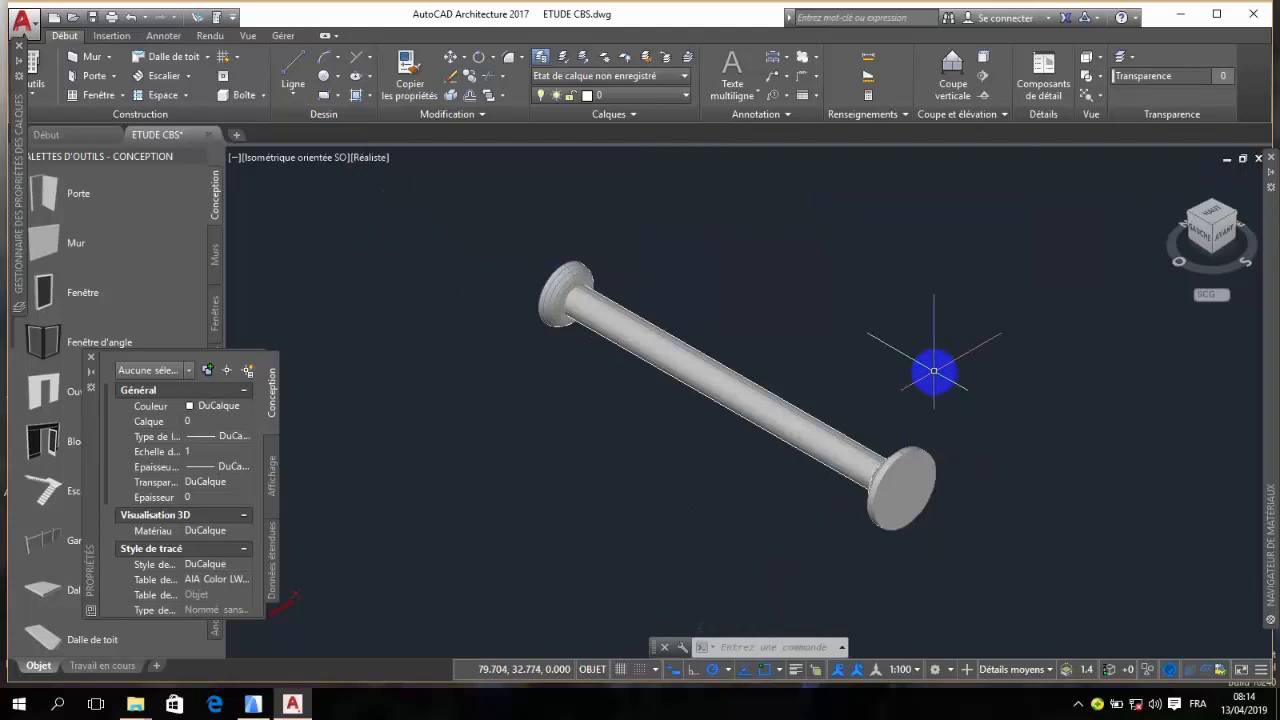
scroll(519, 416, "down", 2)
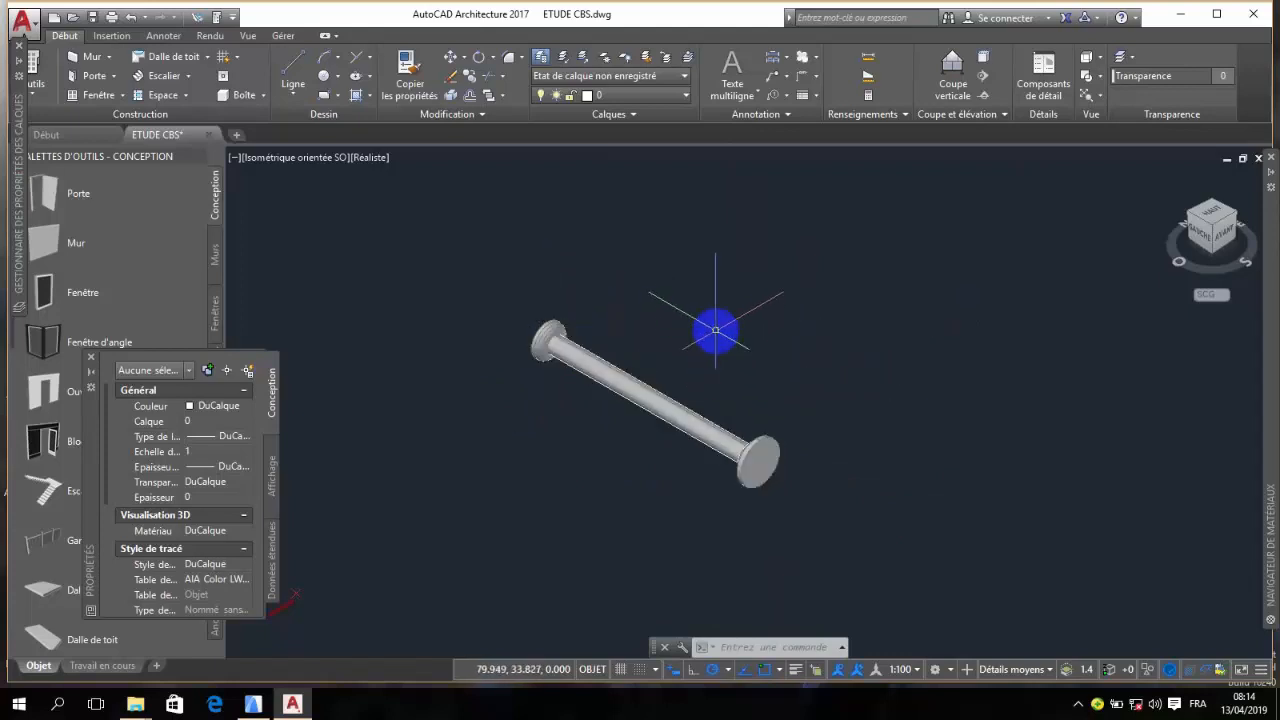
- Rotate the lying column in 3D about the X axis so that it stands upright on its wider base
left_click(652, 398)
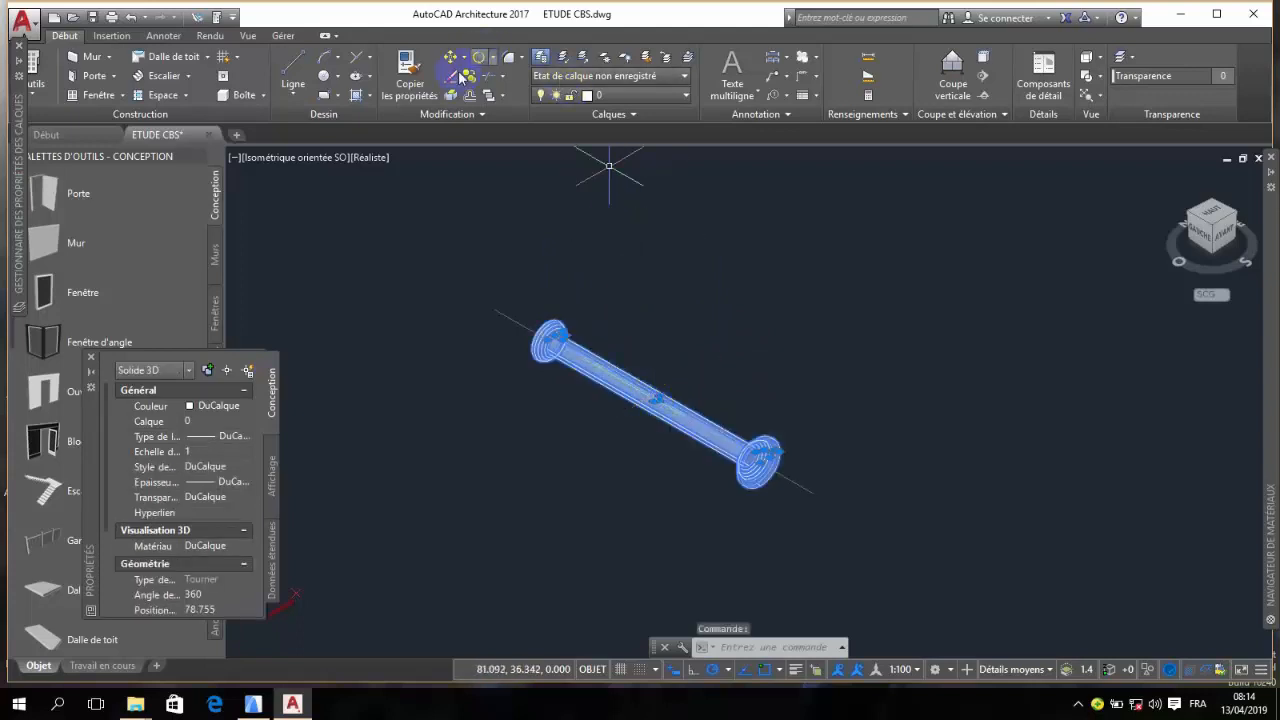
left_click(493, 60)
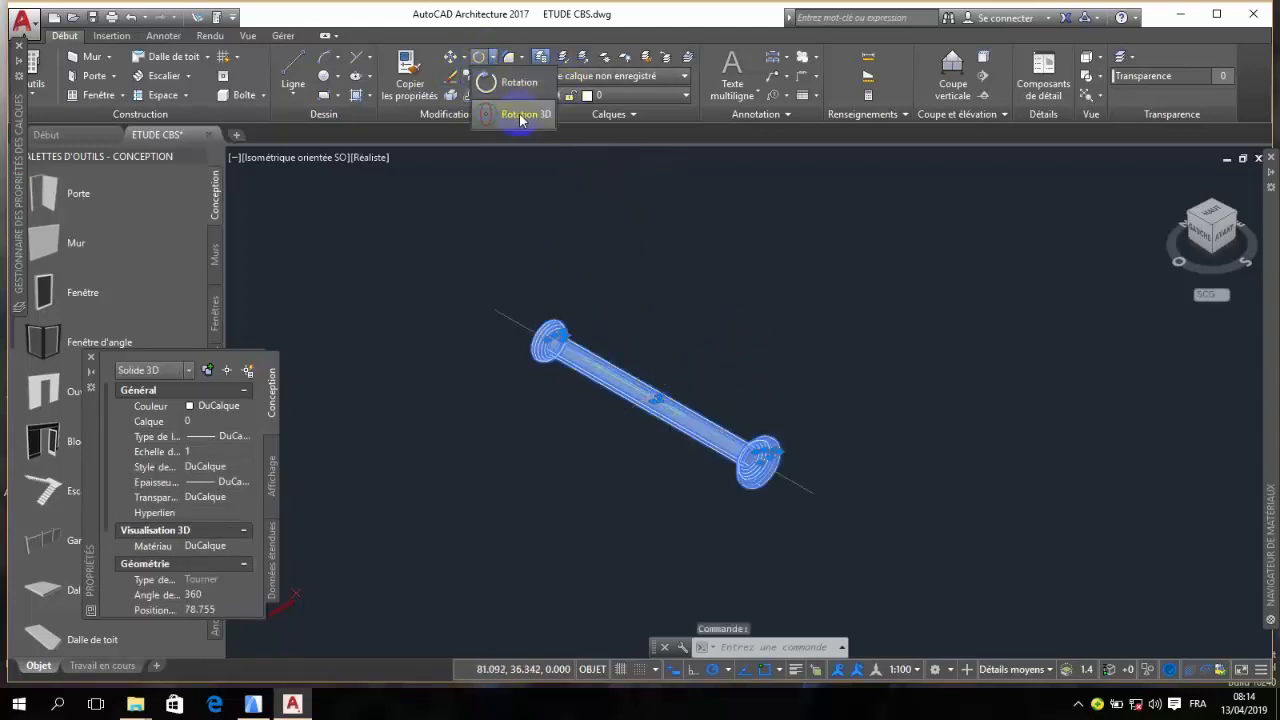
left_click(522, 115)
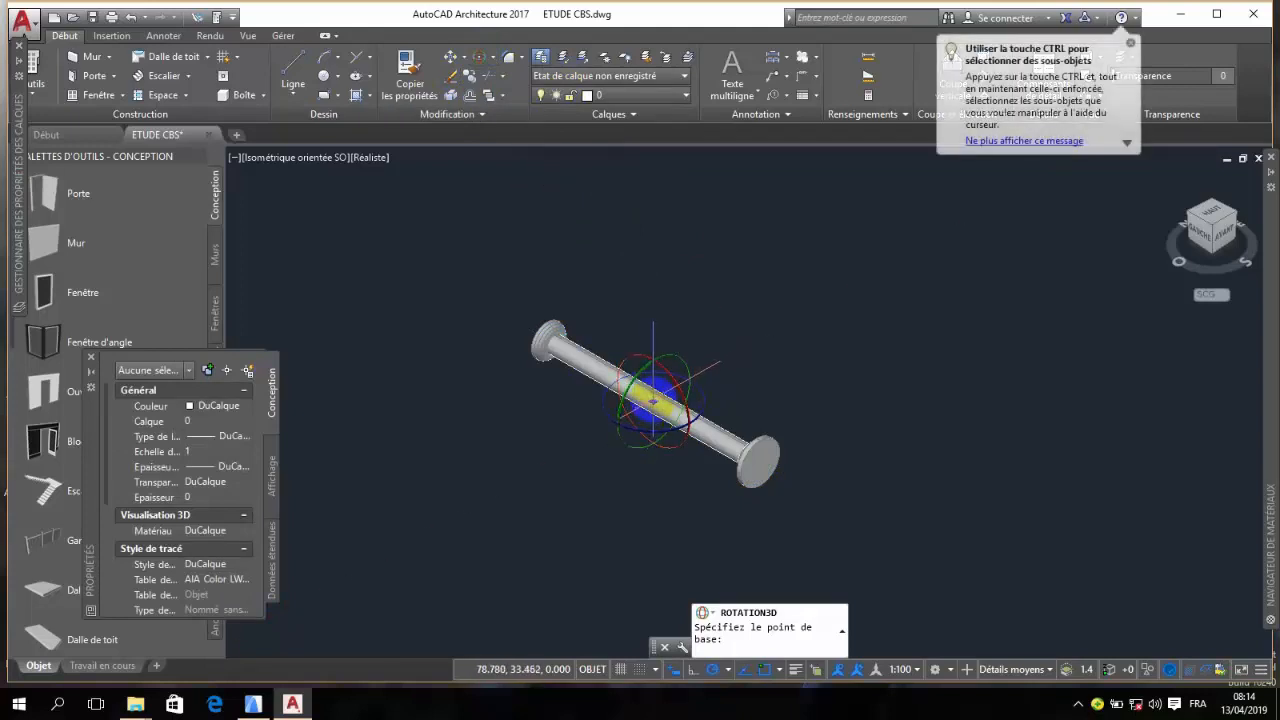
left_click(672, 380)
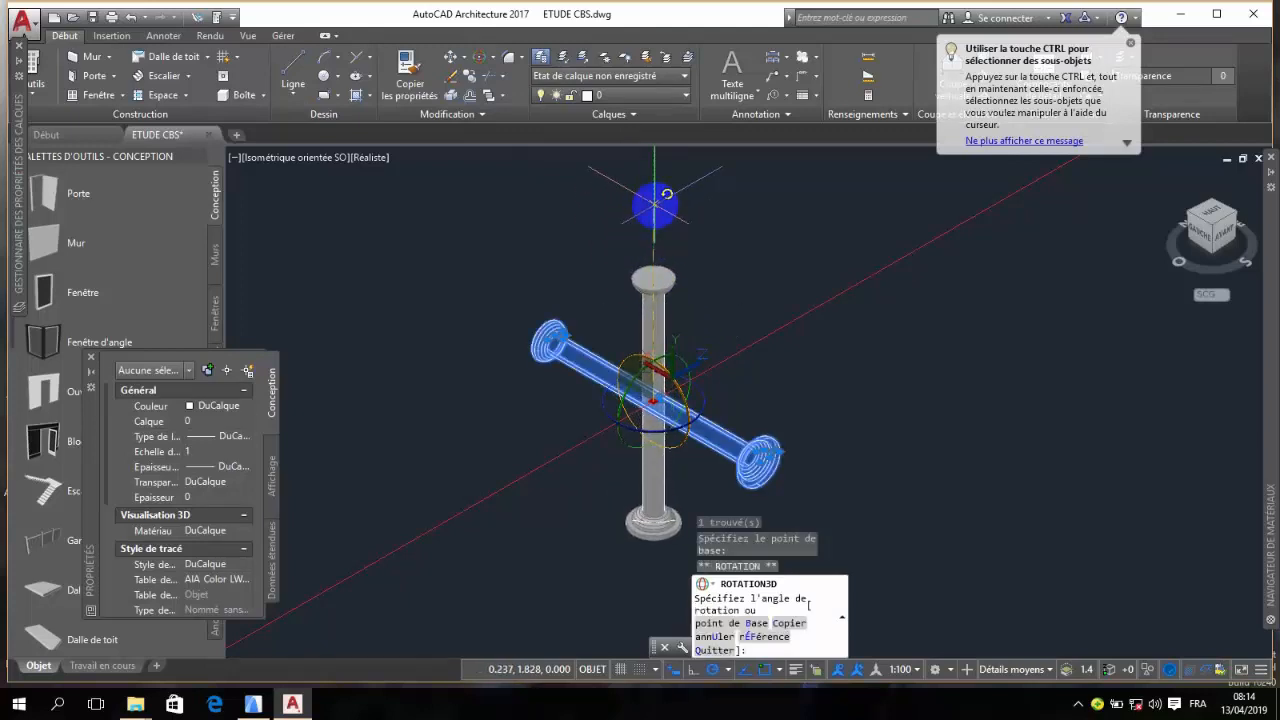
left_click(656, 206)
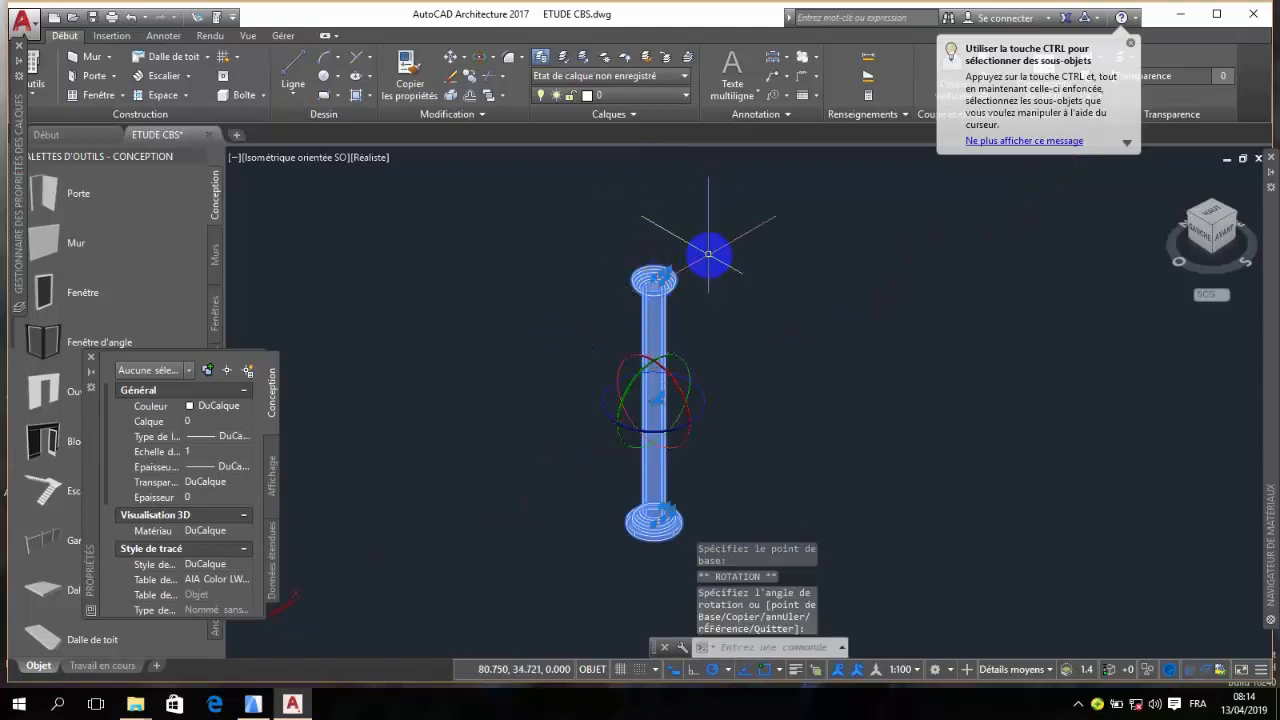
key("Escape")
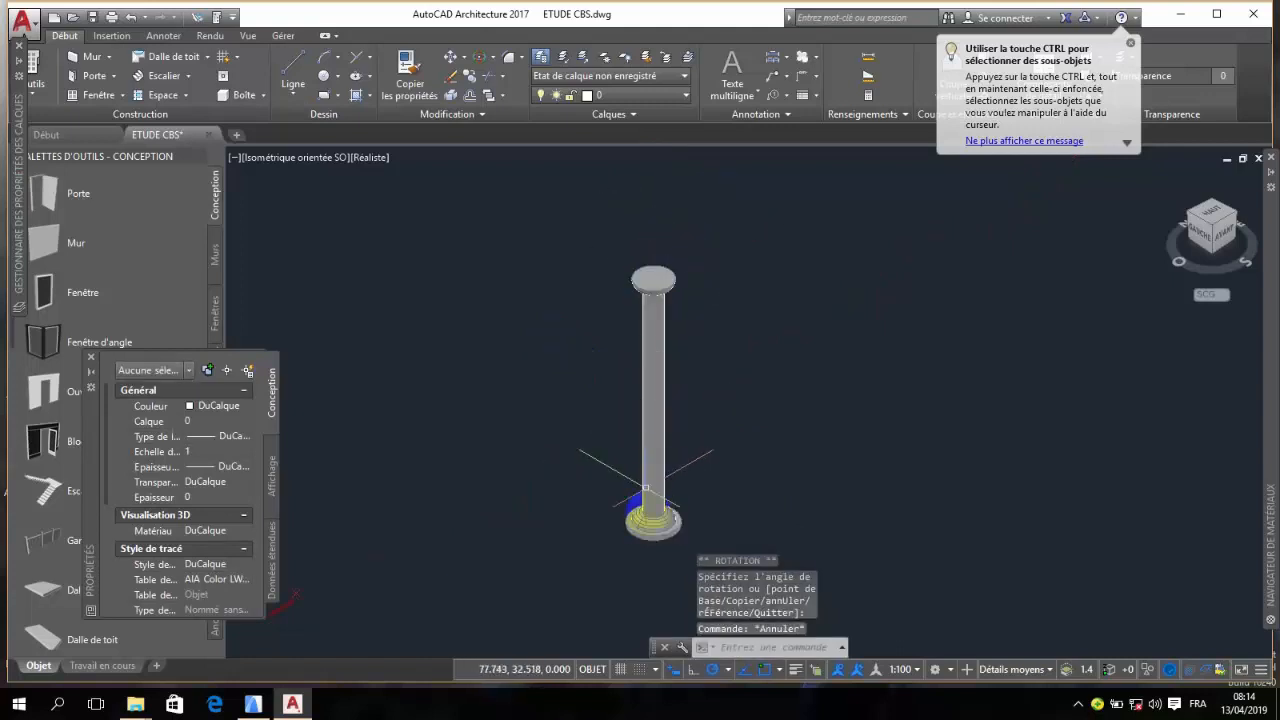
- Orbit around the upright column to examine its base and capital, and return to the top view close to it
scroll(645, 512, "up", 5)
scroll(563, 433, "down", 7)
scroll(543, 273, "up", 5)
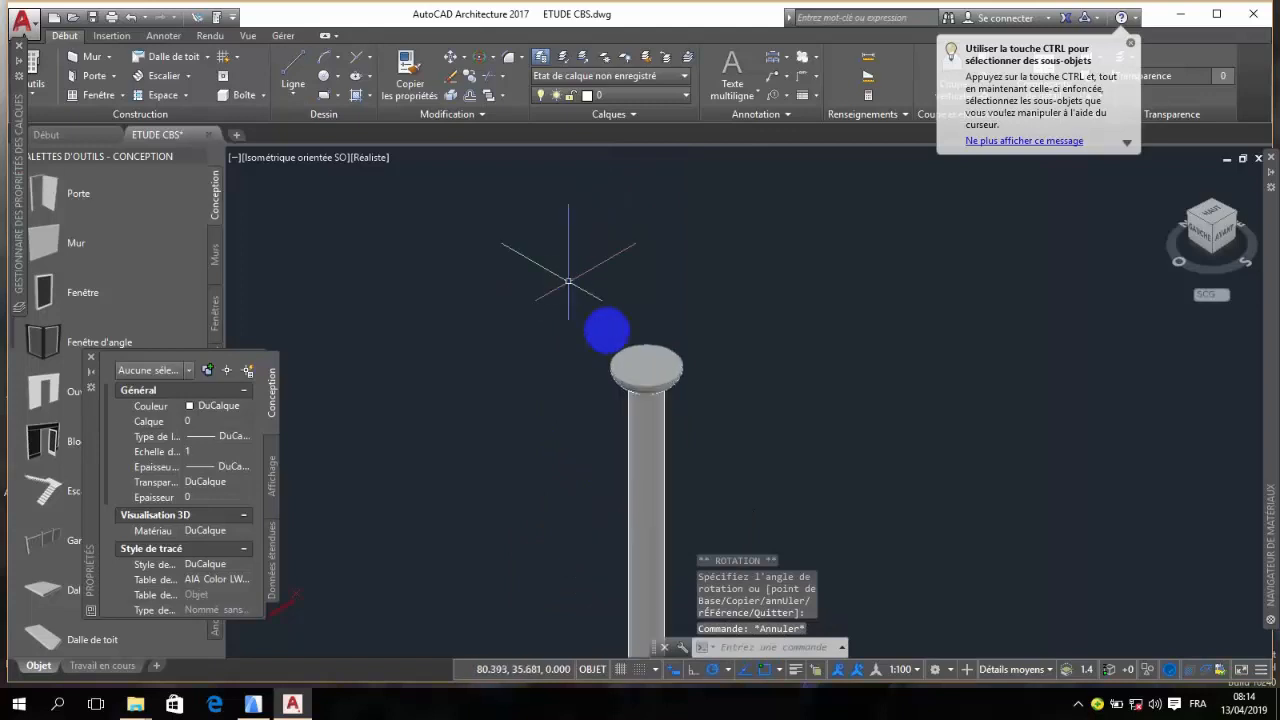
scroll(726, 246, "down", 6)
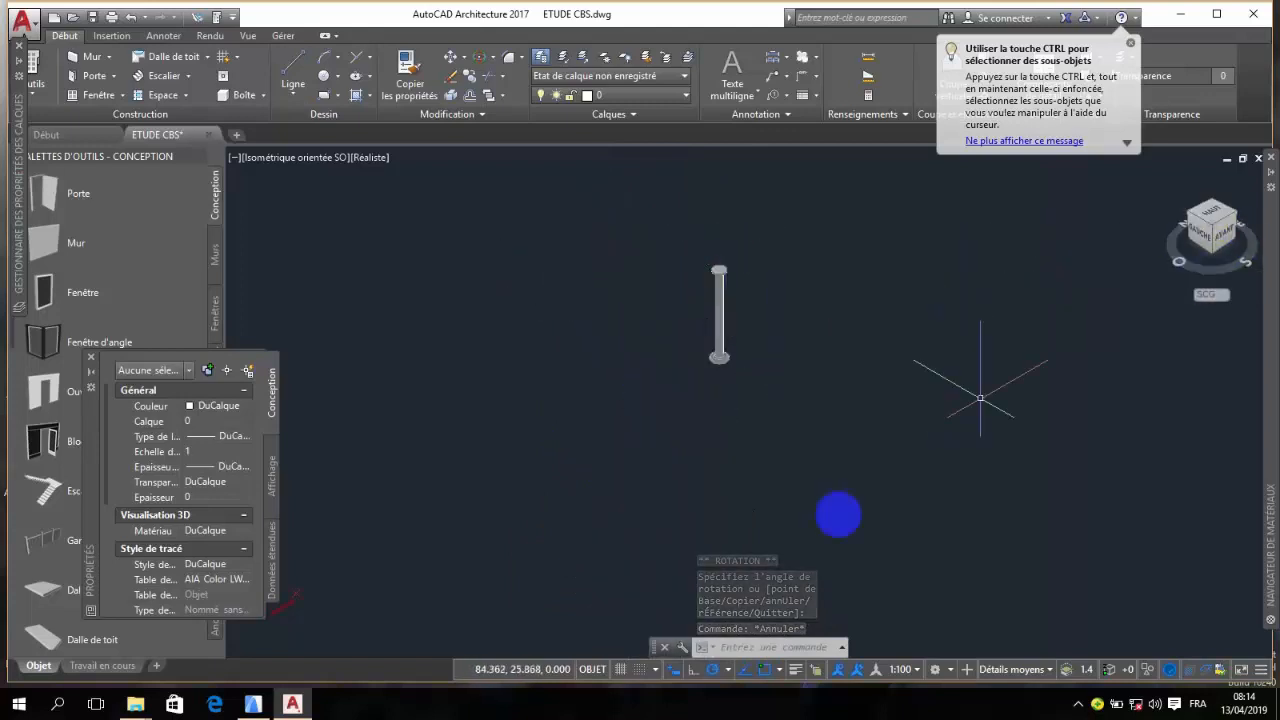
right_click(830, 491)
left_click(893, 441)
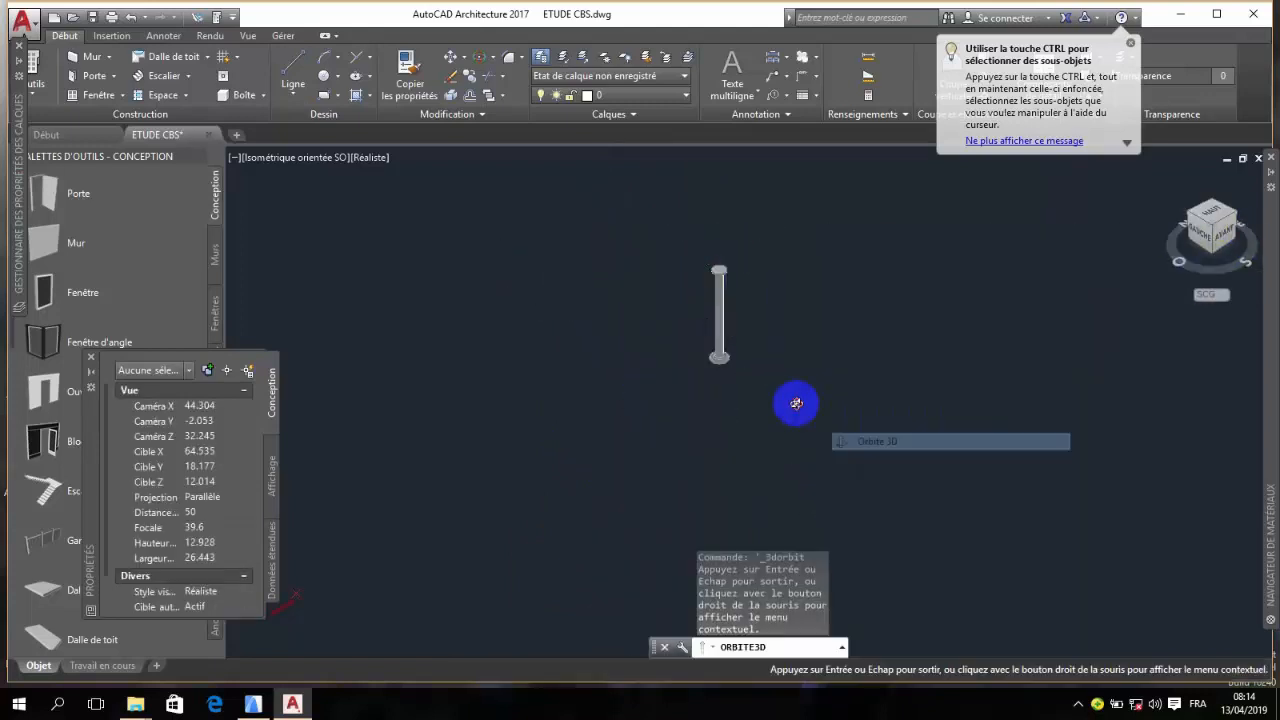
mouse_move(791, 400)
left_mouse_down()
mouse_move(789, 349)
mouse_move(714, 257)
mouse_move(771, 374)
mouse_move(614, 374)
mouse_move(726, 251)
mouse_move(716, 318)
mouse_move(691, 331)
mouse_move(854, 351)
mouse_move(831, 280)
mouse_move(662, 376)
mouse_move(840, 423)
mouse_move(880, 374)
mouse_move(904, 296)
mouse_move(920, 314)
mouse_move(926, 417)
mouse_move(763, 363)
mouse_move(676, 308)
mouse_move(760, 294)
mouse_move(834, 369)
mouse_move(706, 409)
mouse_move(780, 411)
mouse_move(797, 426)
mouse_move(799, 400)
left_mouse_up()
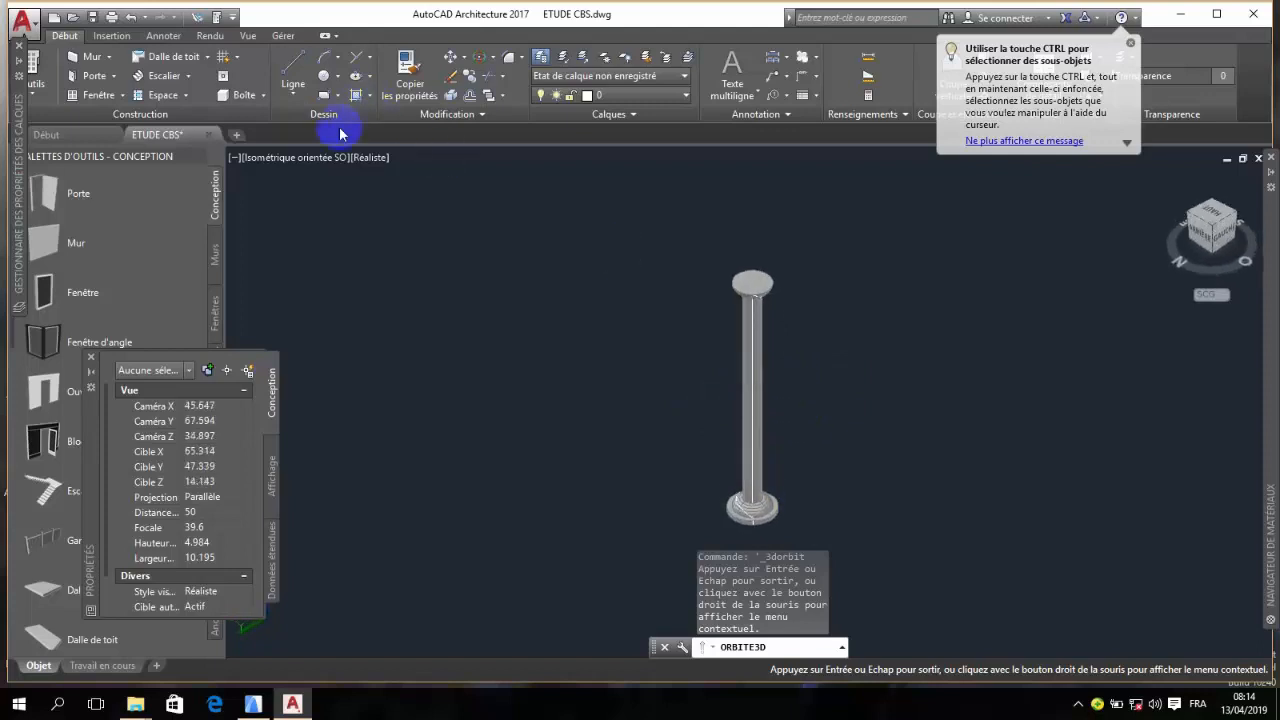
left_click(1215, 210)
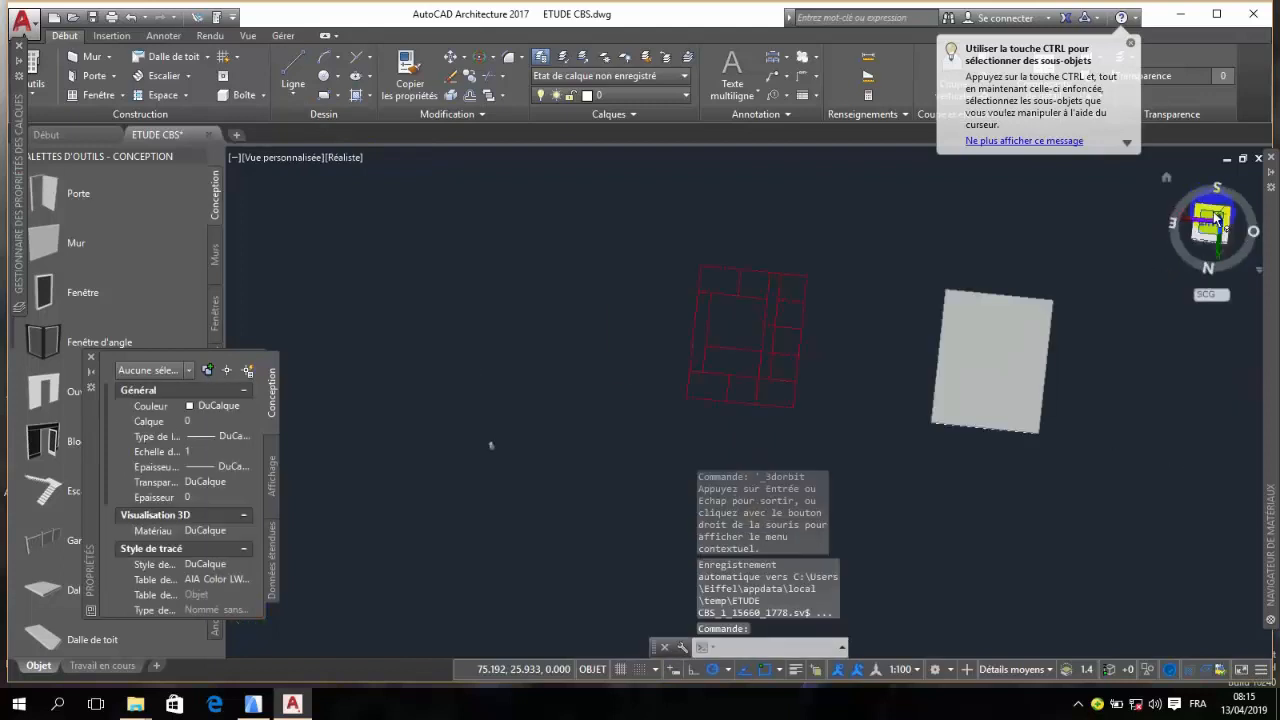
scroll(480, 500, "up", 5)
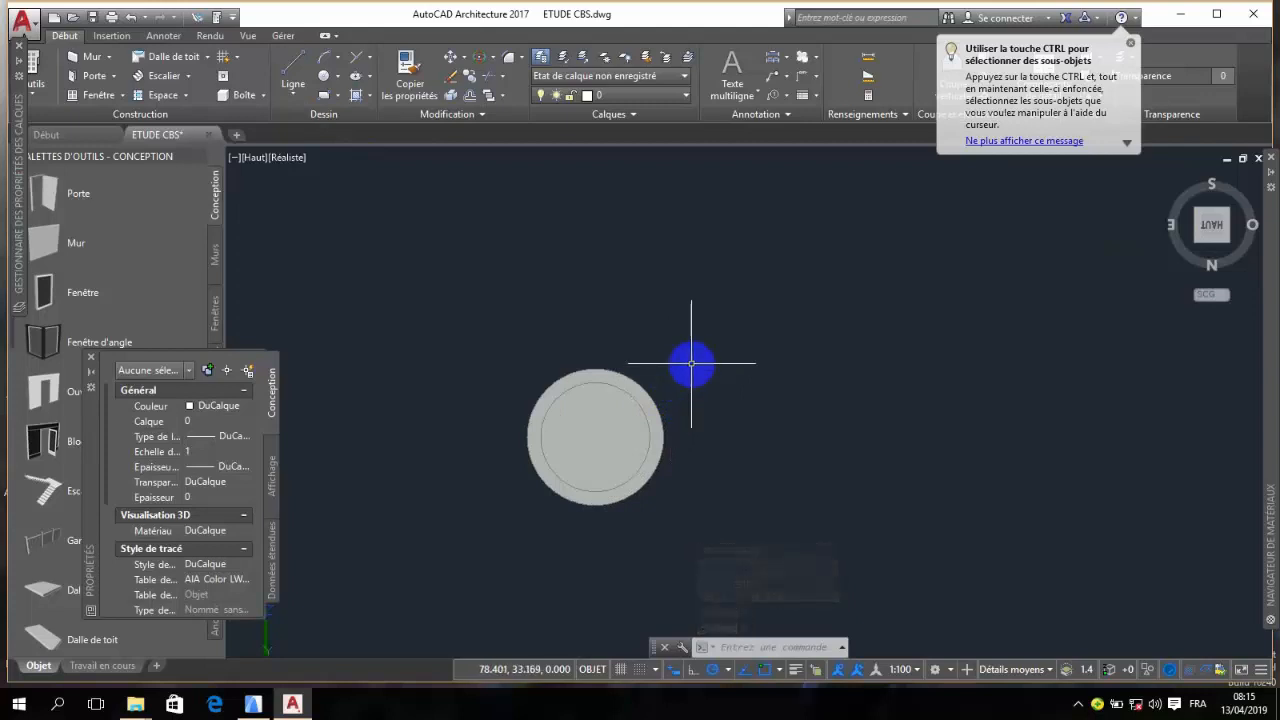
- Create a polar array of the upright column around a centre point level with it, about four column widths to its west
left_click(646, 416)
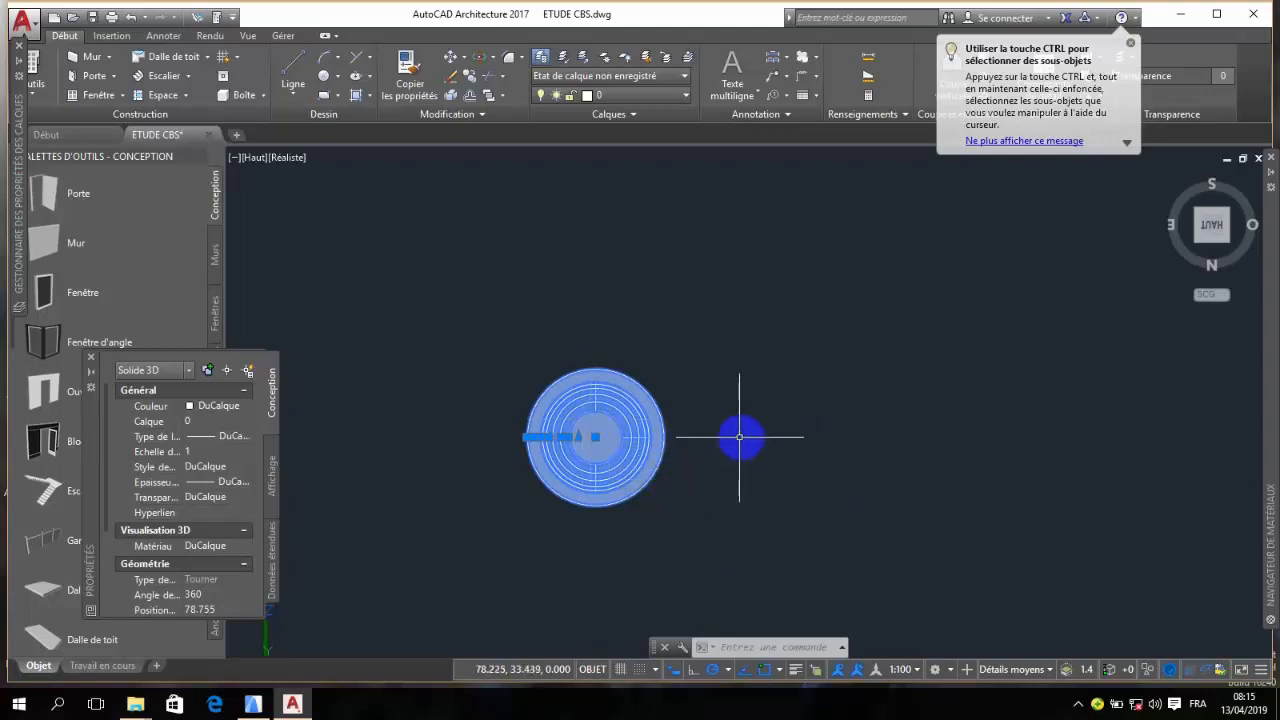
type("RE")
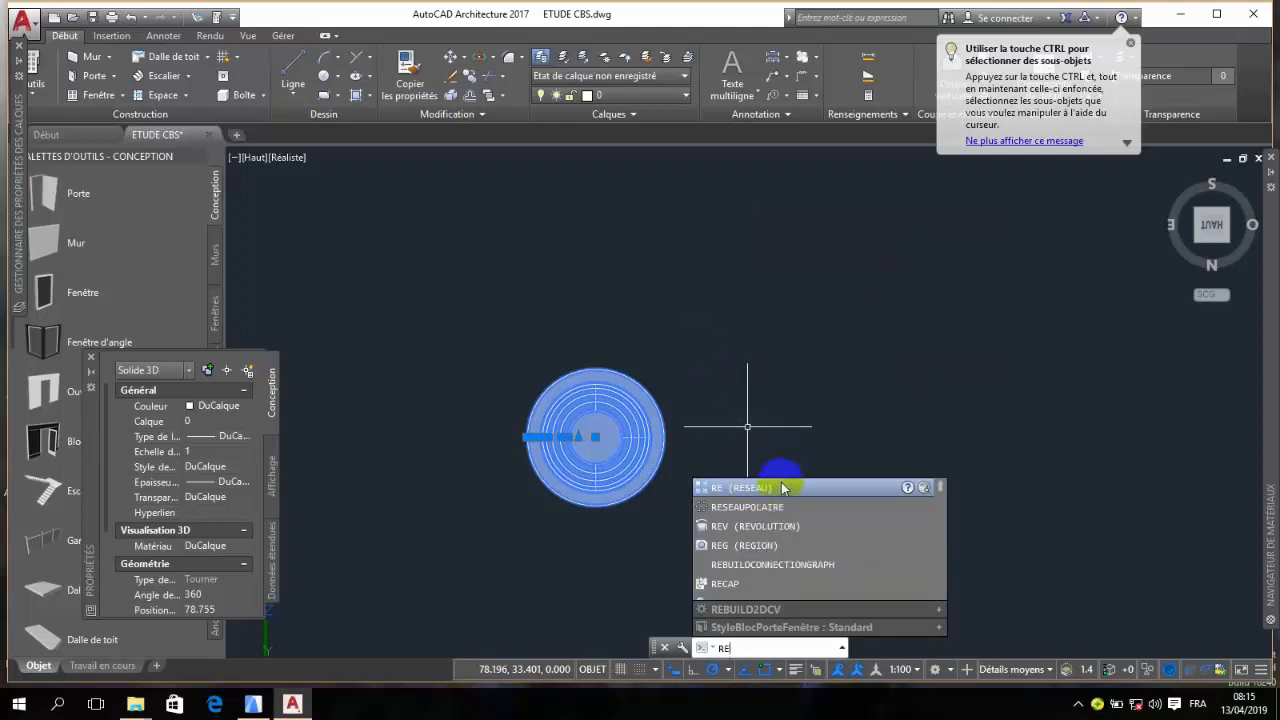
left_click(783, 488)
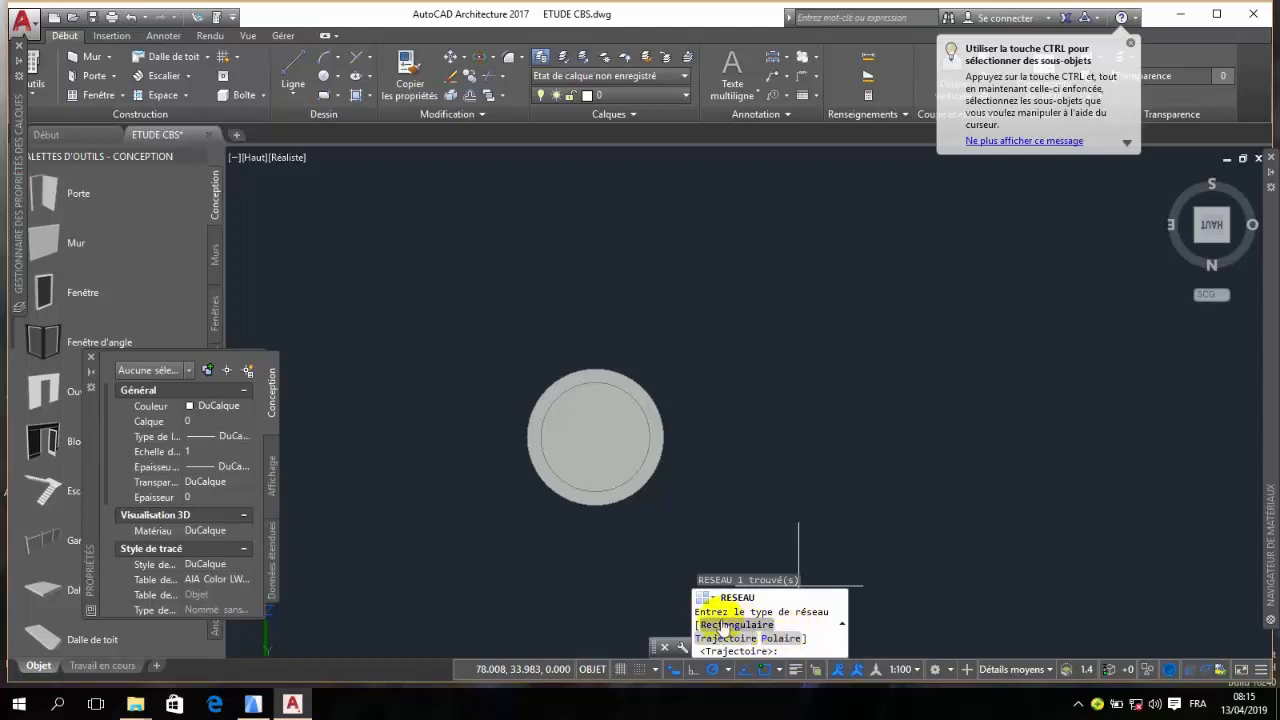
left_click(779, 638)
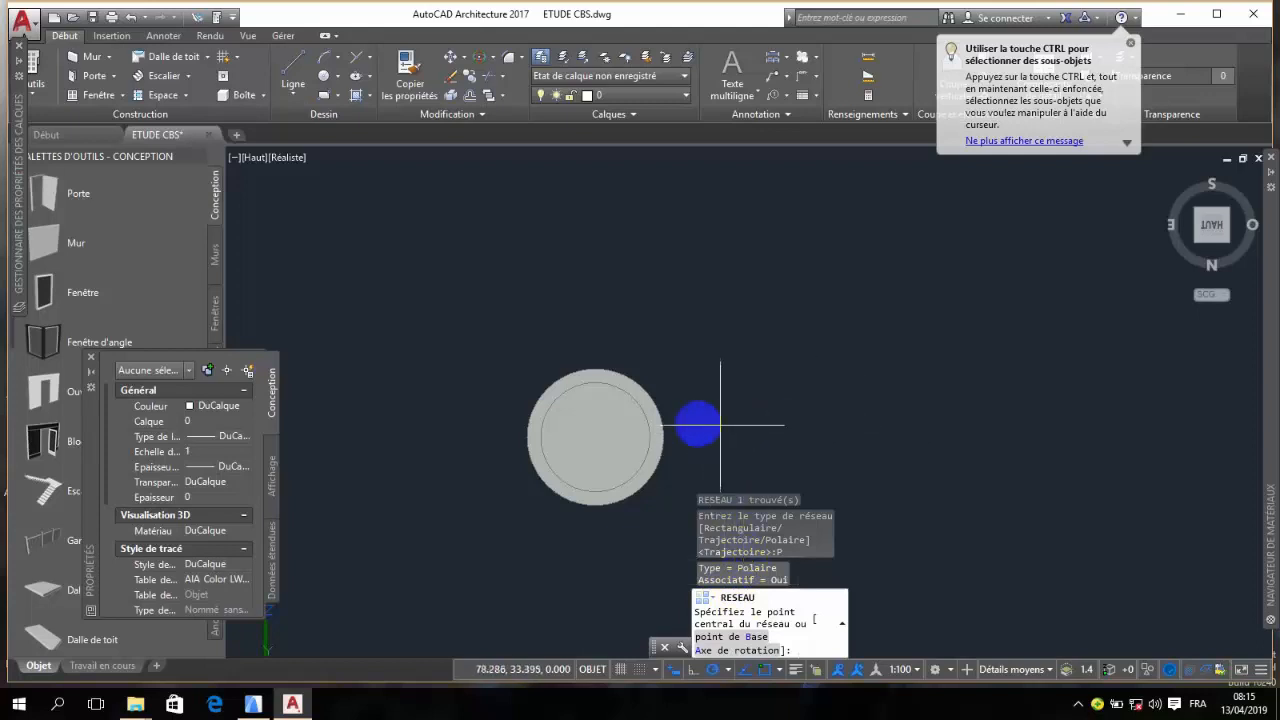
scroll(688, 425, "down", 5)
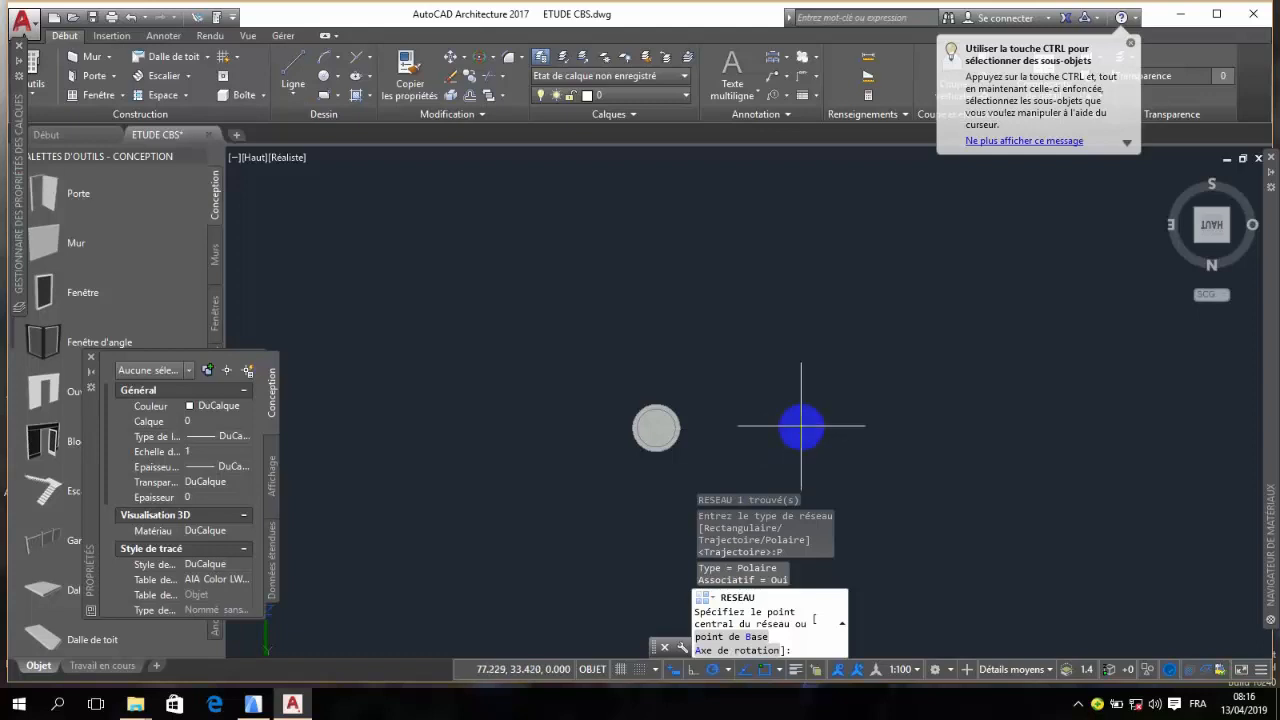
left_click(835, 428)
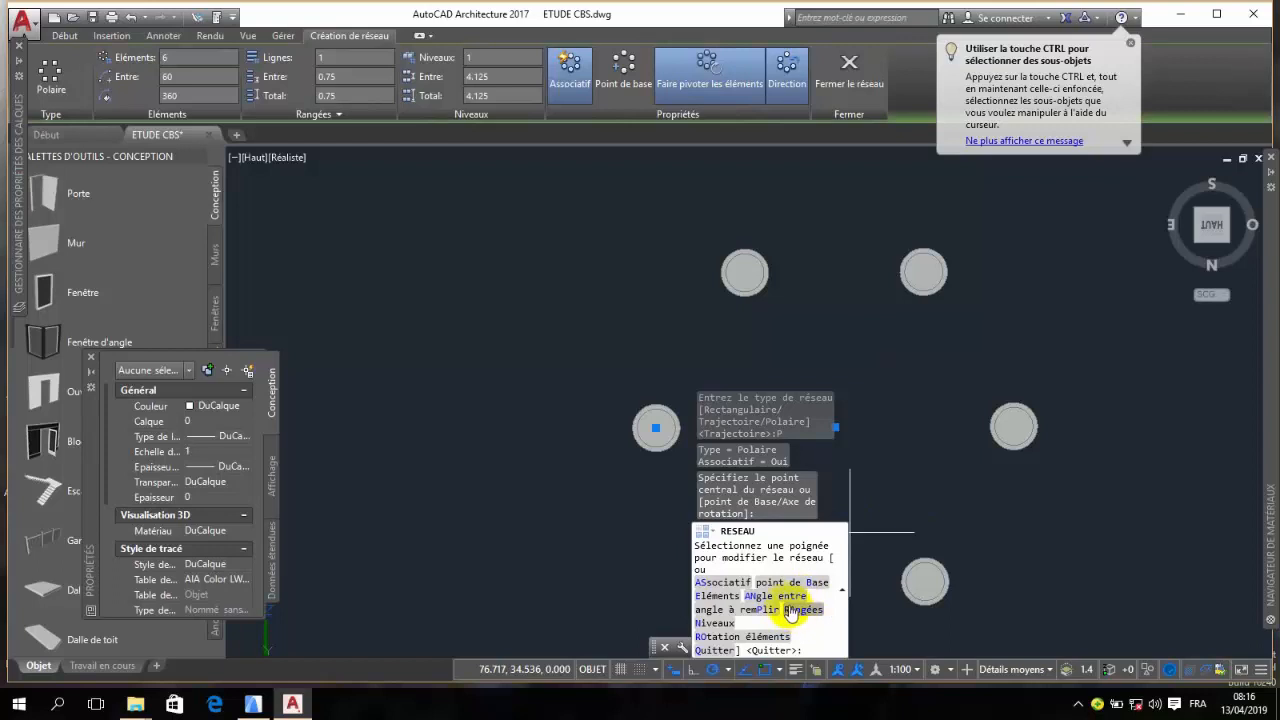
- Set the polar array to 8 elements and finish the array command
left_click(714, 594)
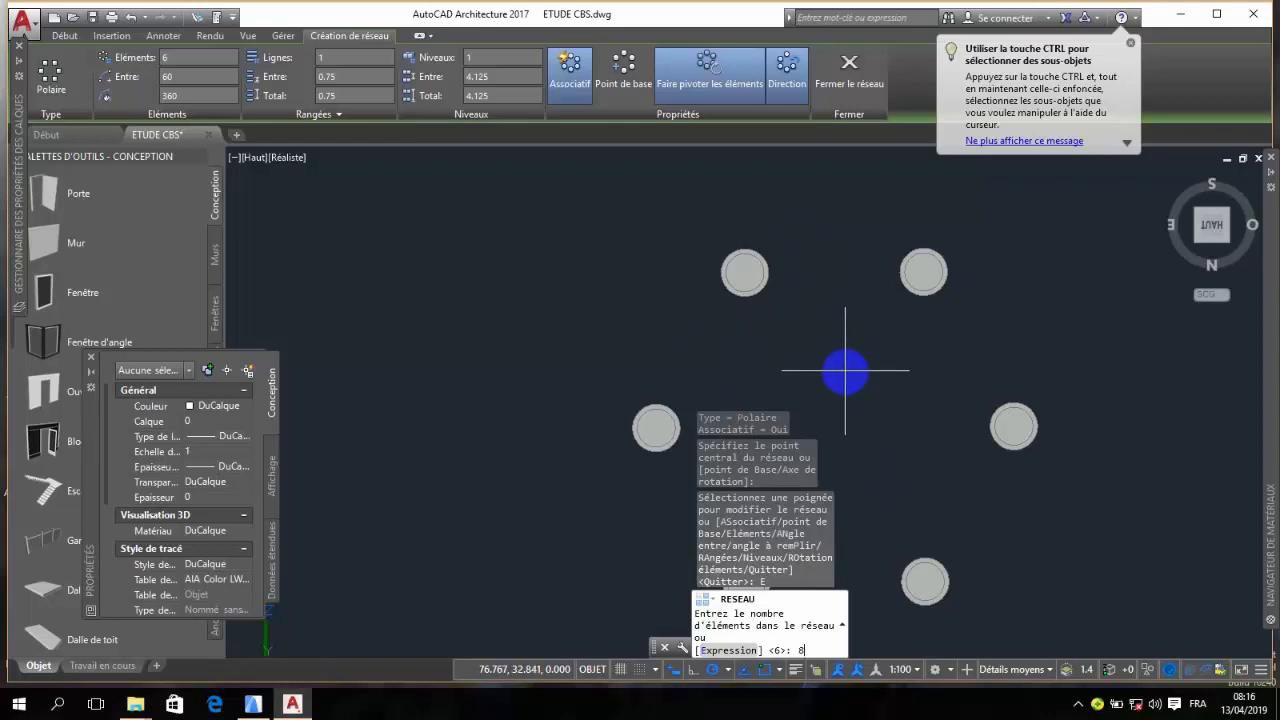
key("Return")
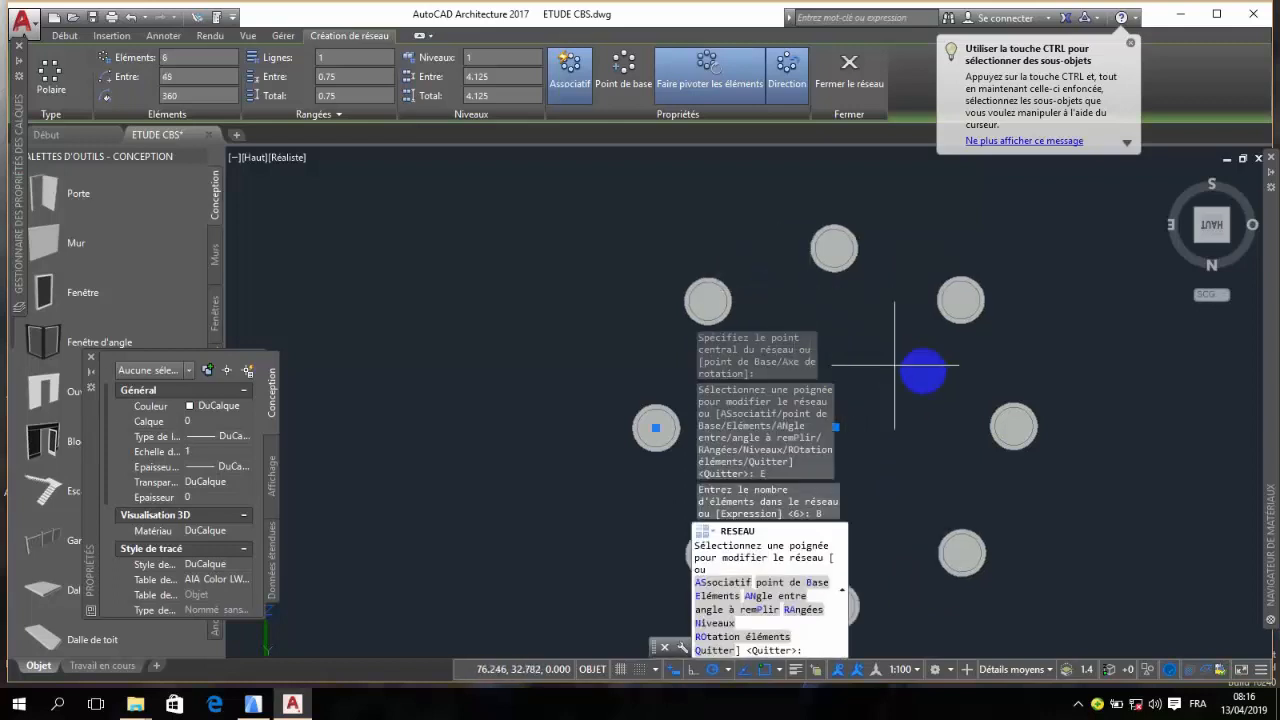
scroll(955, 328, "up", 4)
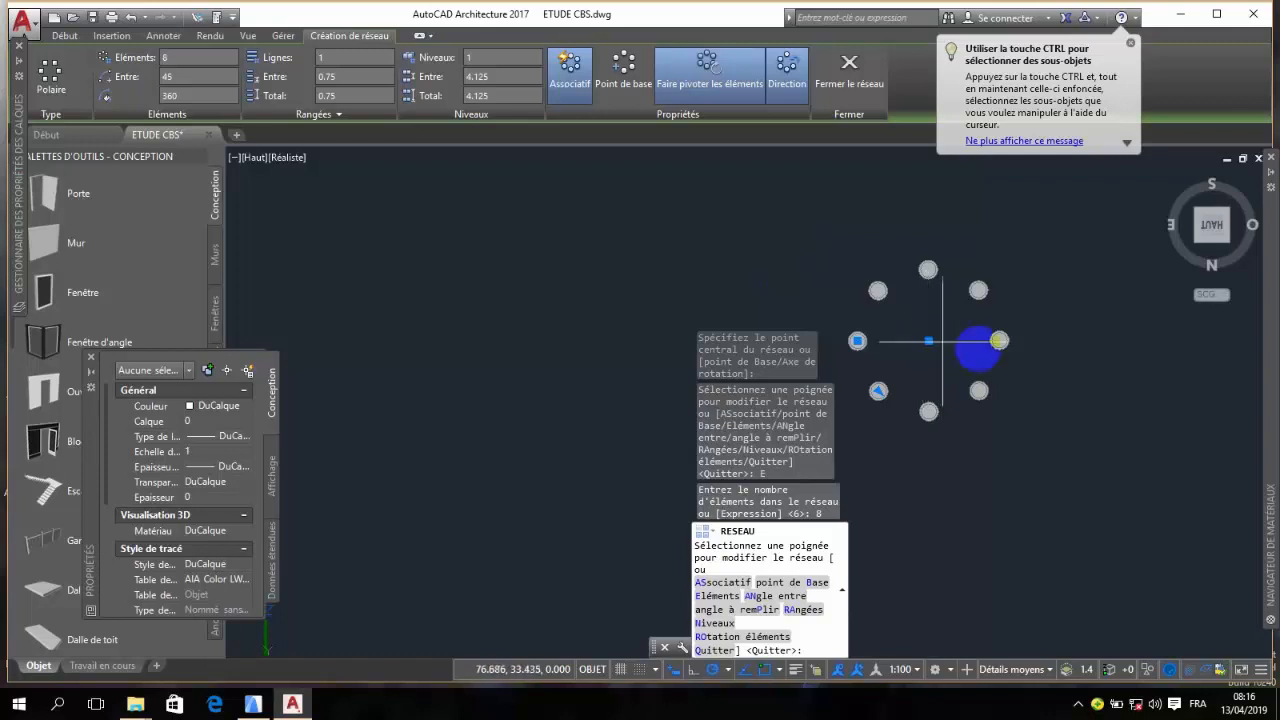
scroll(910, 345, "up", 2)
scroll(970, 338, "down", 2)
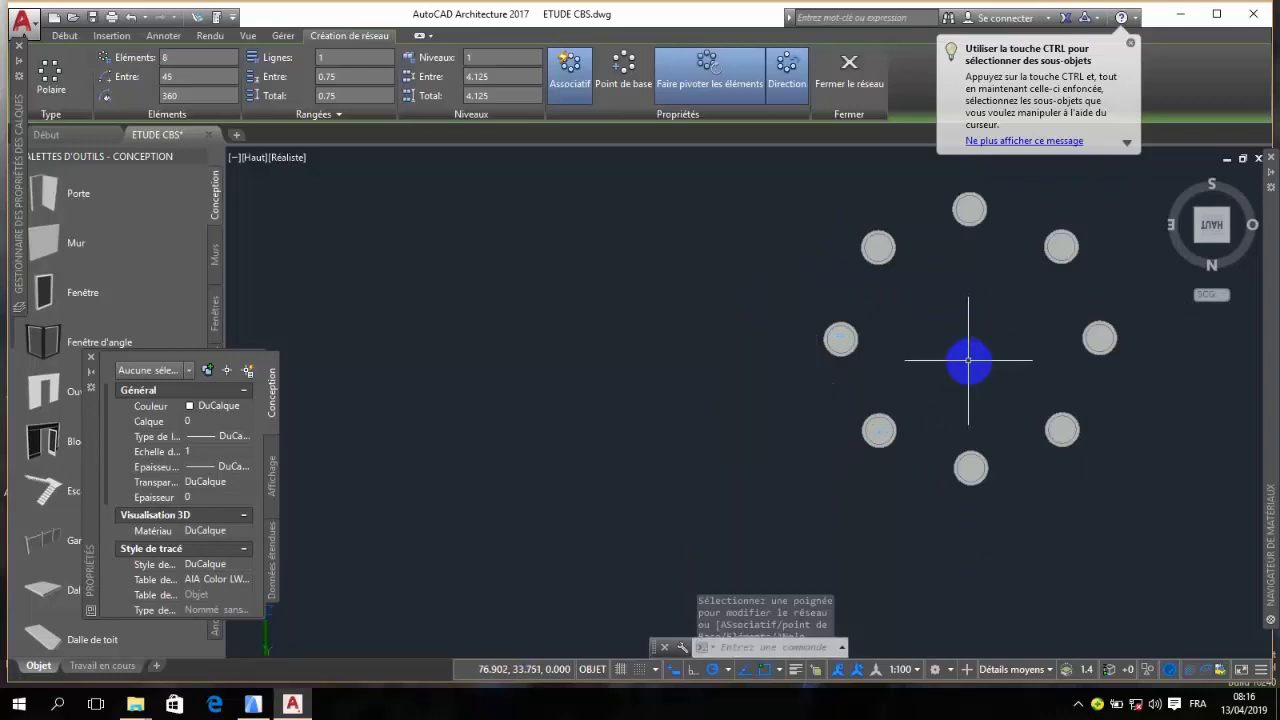
key("Escape")
- Examine the ring of columns in the top view, both close up and in relation to the wall plan
scroll(560, 400, "down", 4)
scroll(600, 355, "down", 3)
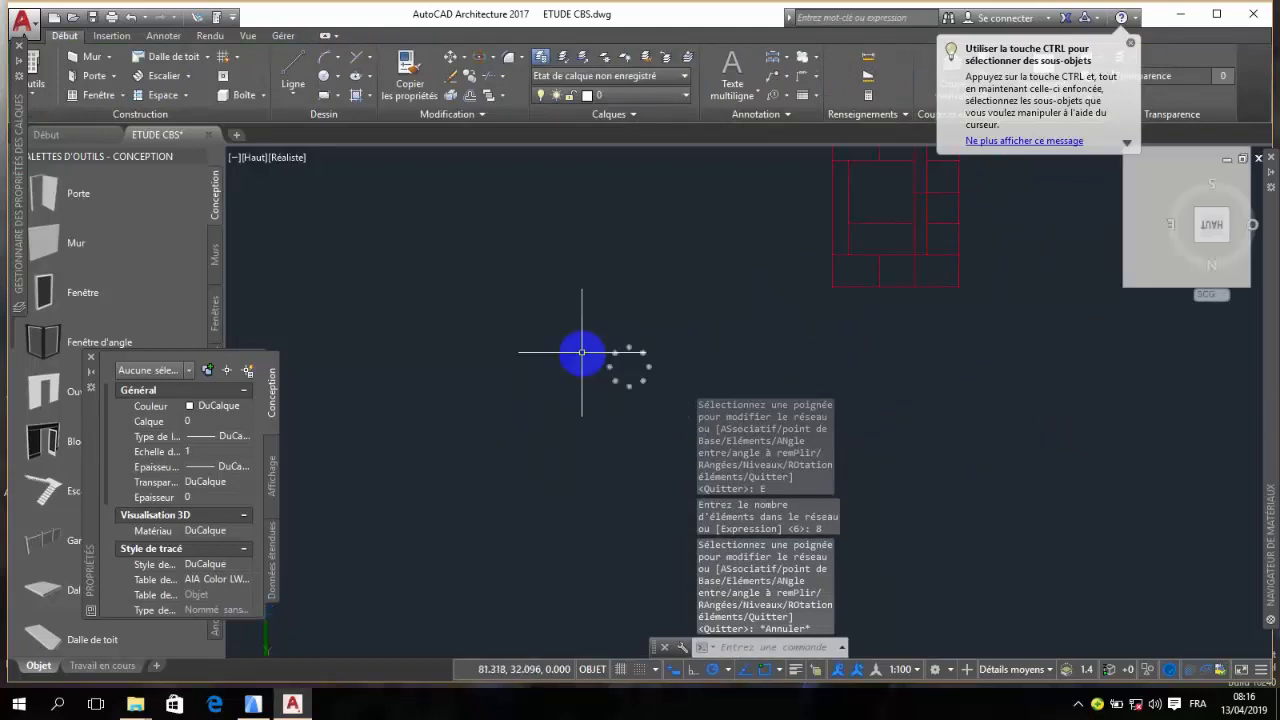
scroll(650, 362, "up", 6)
scroll(645, 378, "up", 3)
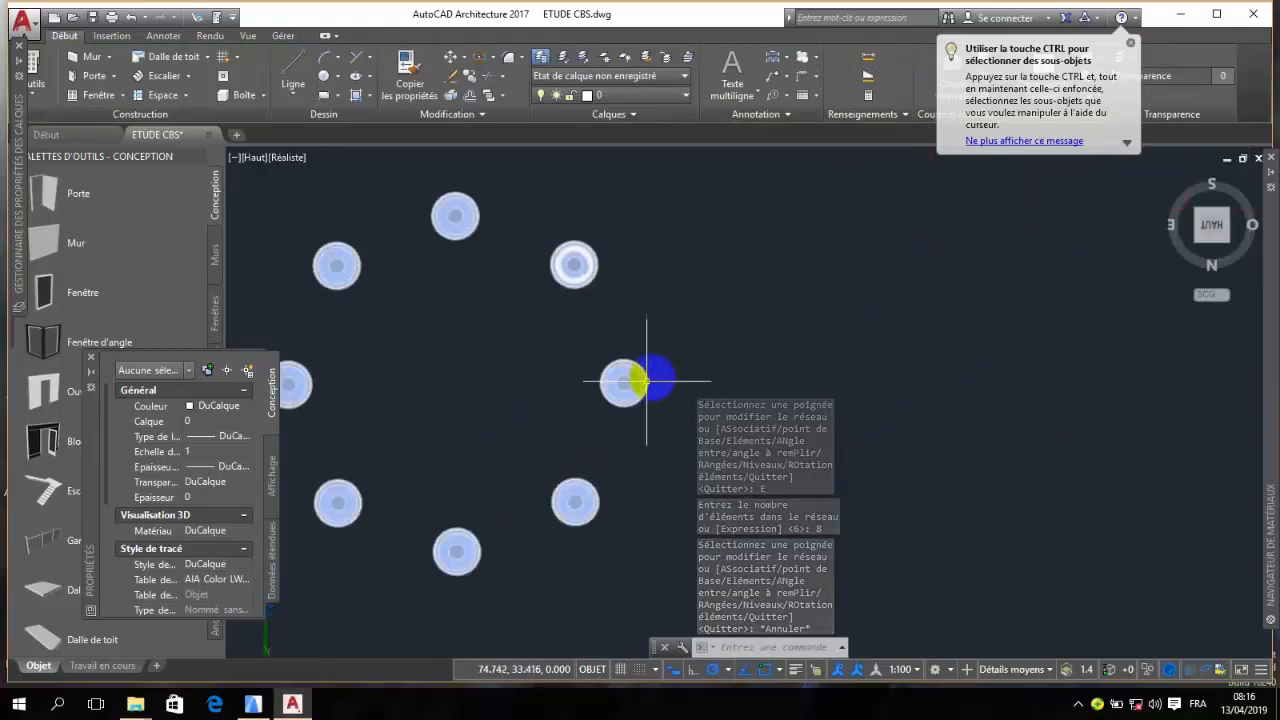
scroll(651, 375, "down", 4)
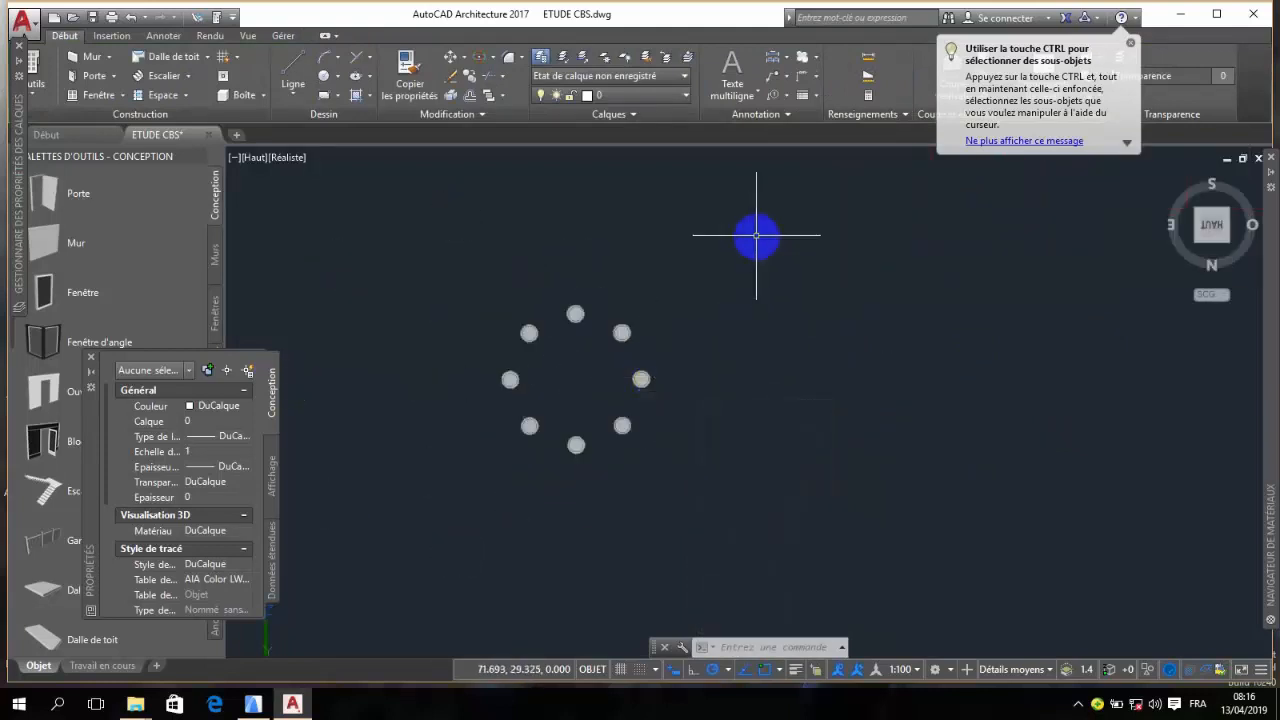
scroll(510, 380, "up", 5)
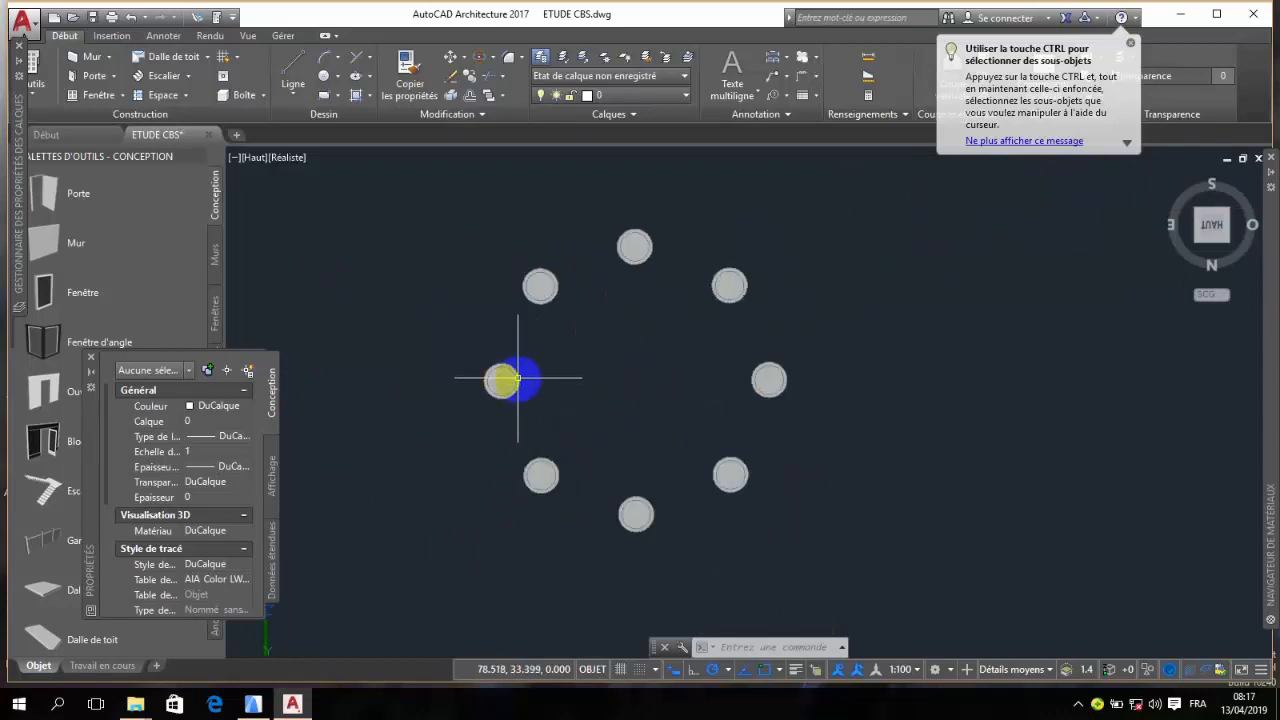
scroll(612, 388, "down", 6)
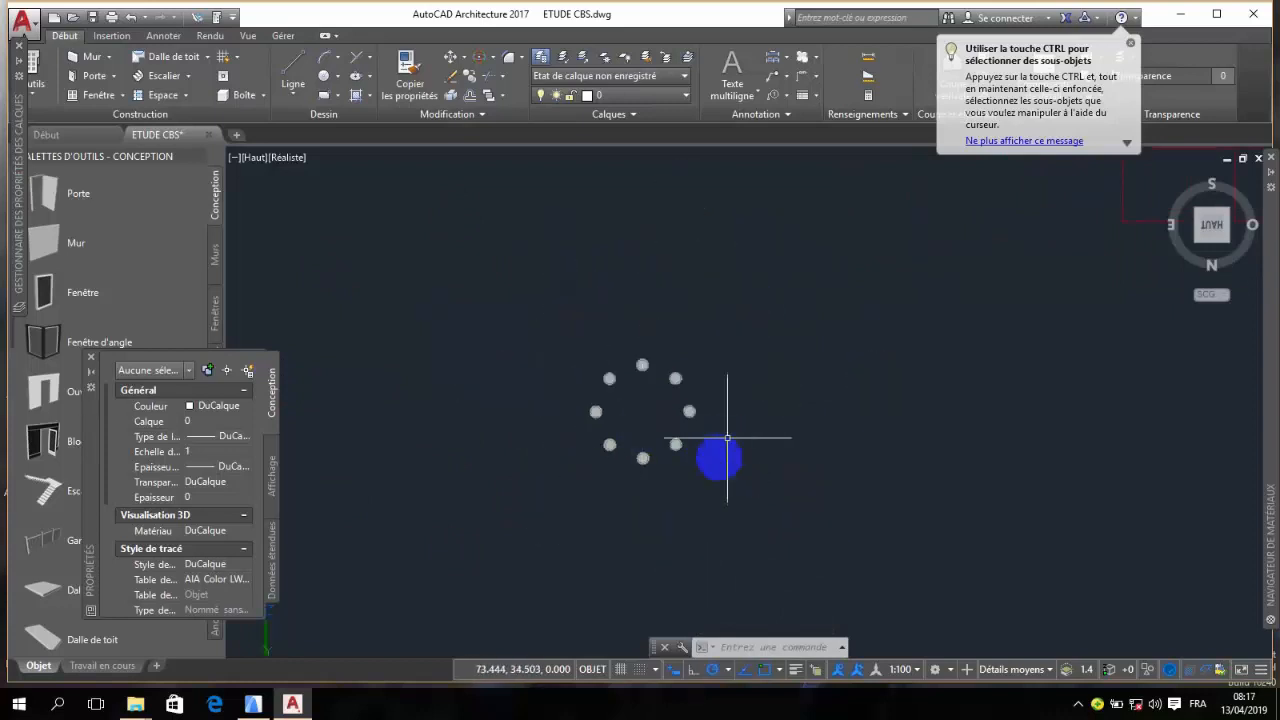